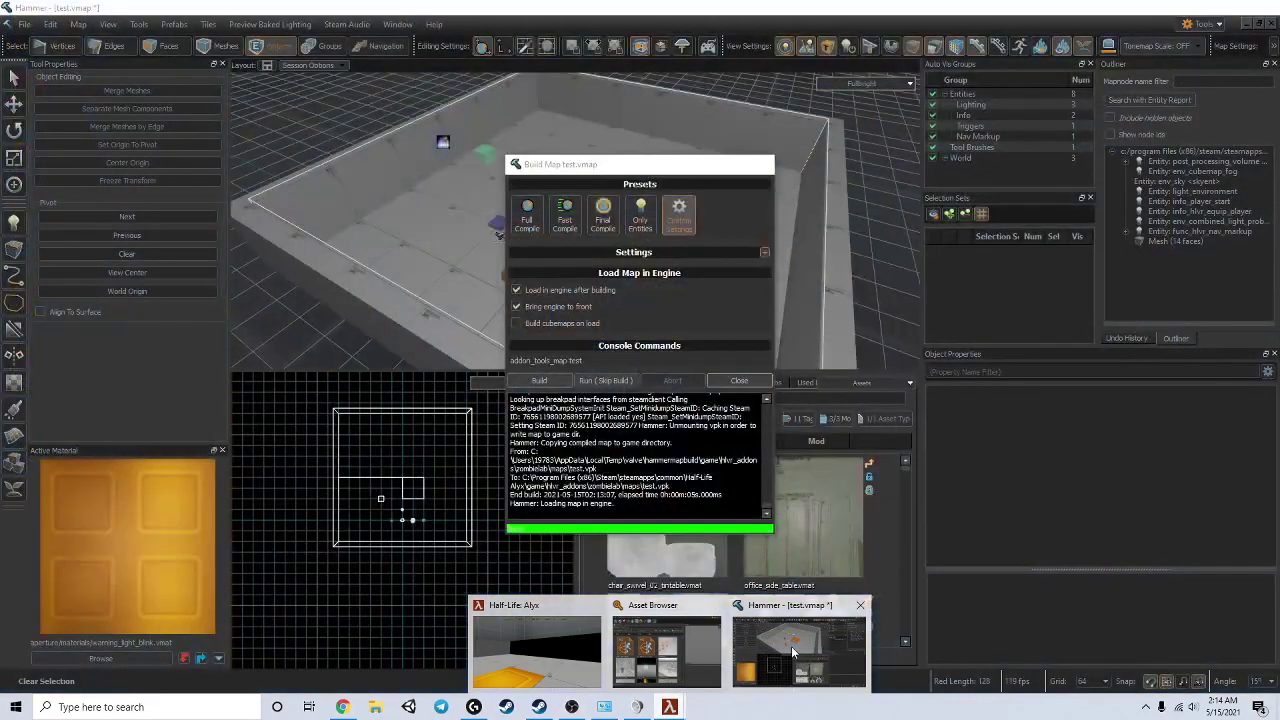
Switch to the Hammer map window and set the Entity tool's class to snd_event_point
click(793, 652)
scroll(620, 250, up, 5)
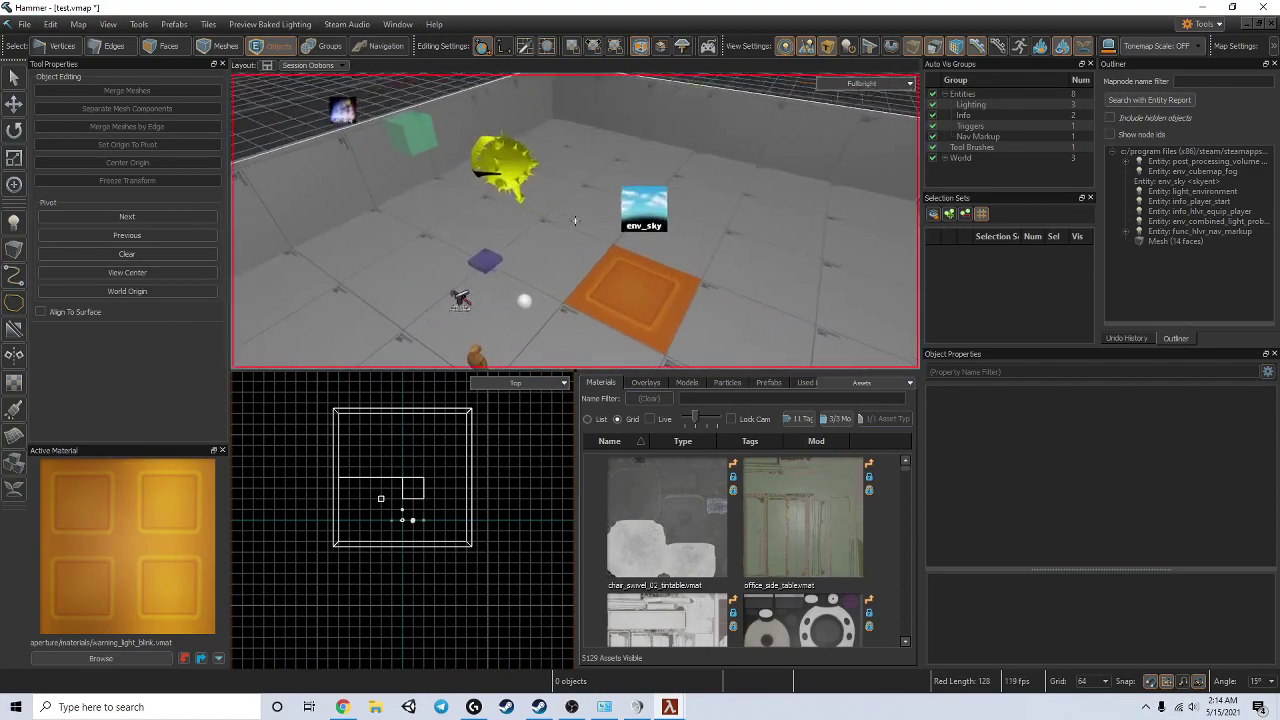
key(w)
right_drag(575, 221, 453, 299)
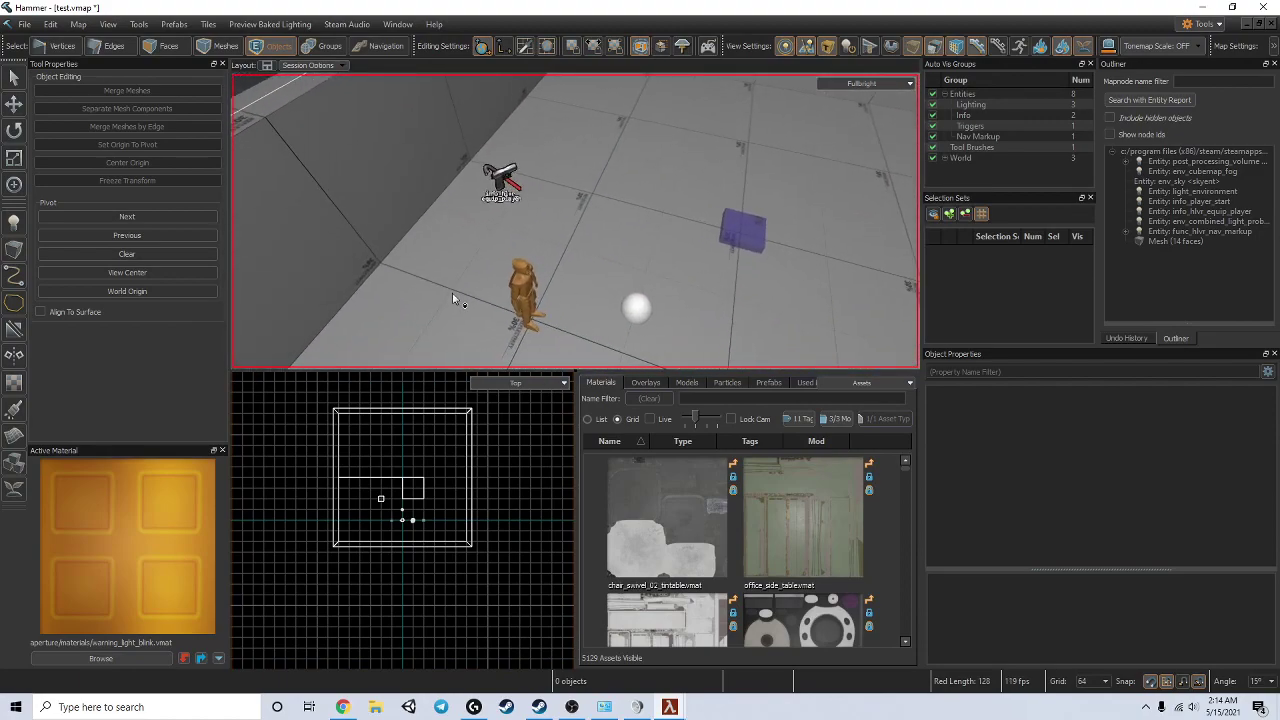
click(15, 221)
click(110, 101)
text(snd)
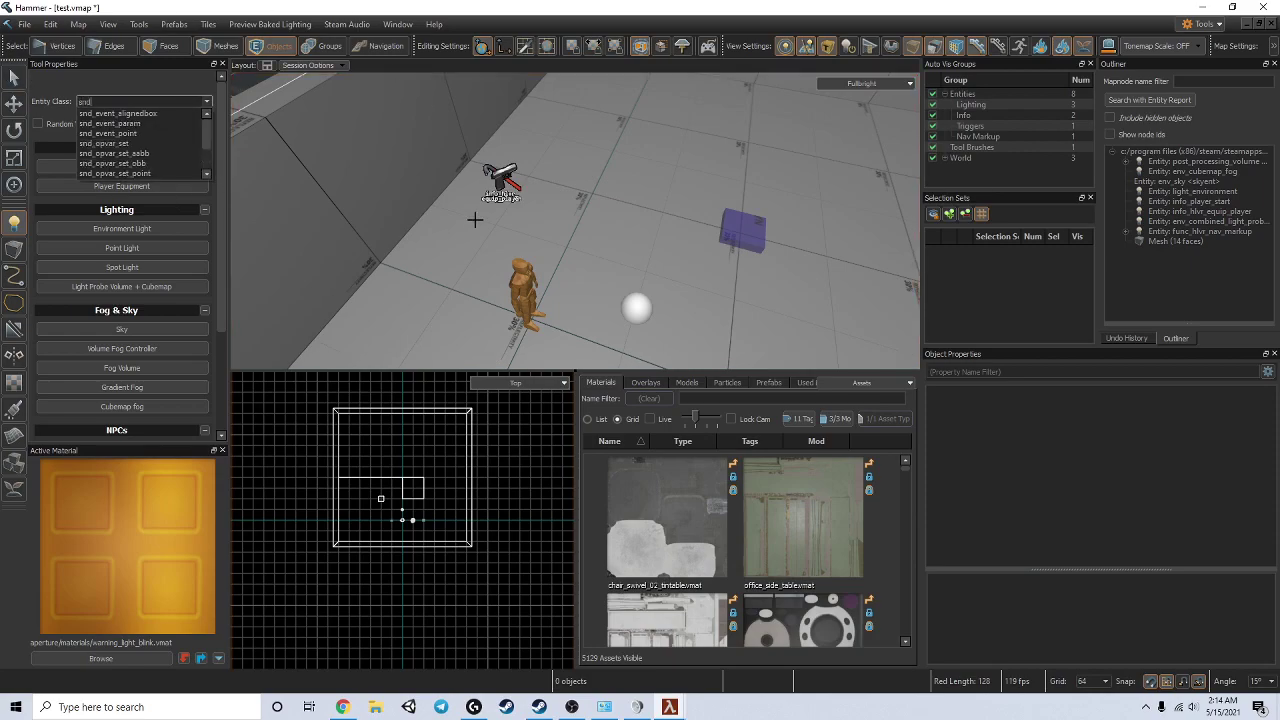
right_drag(535, 239, 535, 239)
click(127, 100)
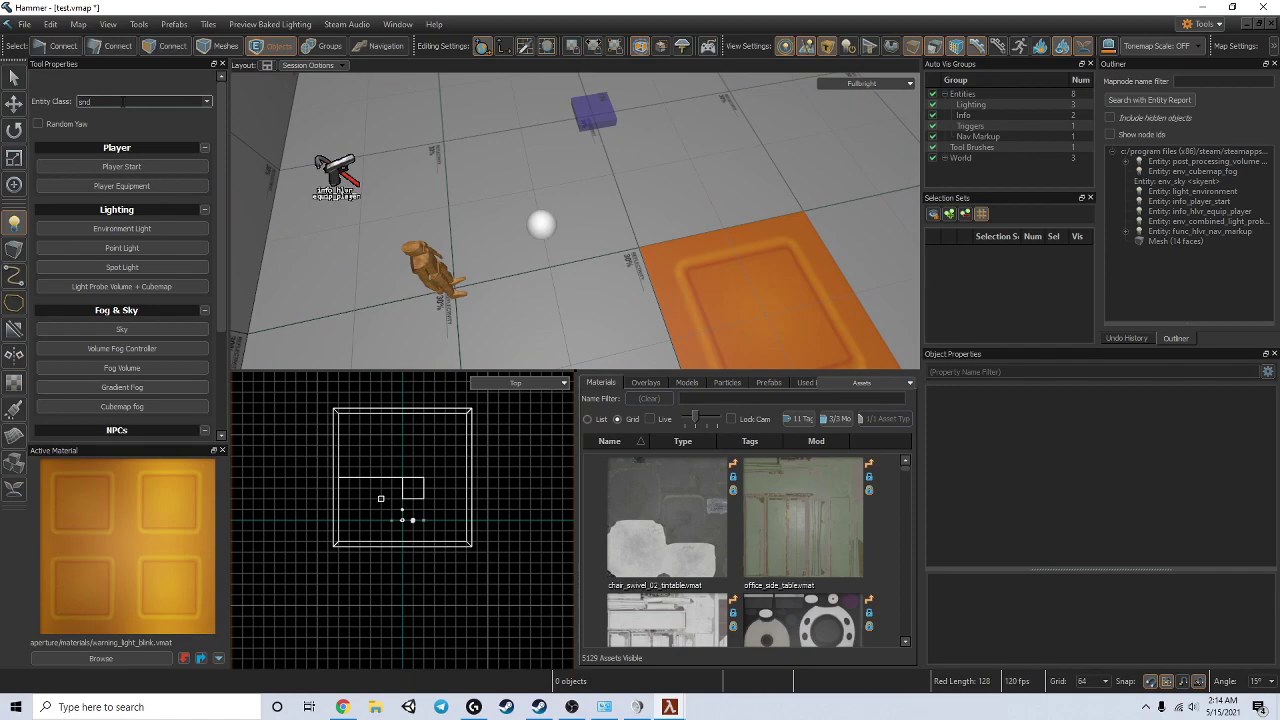
text(_)
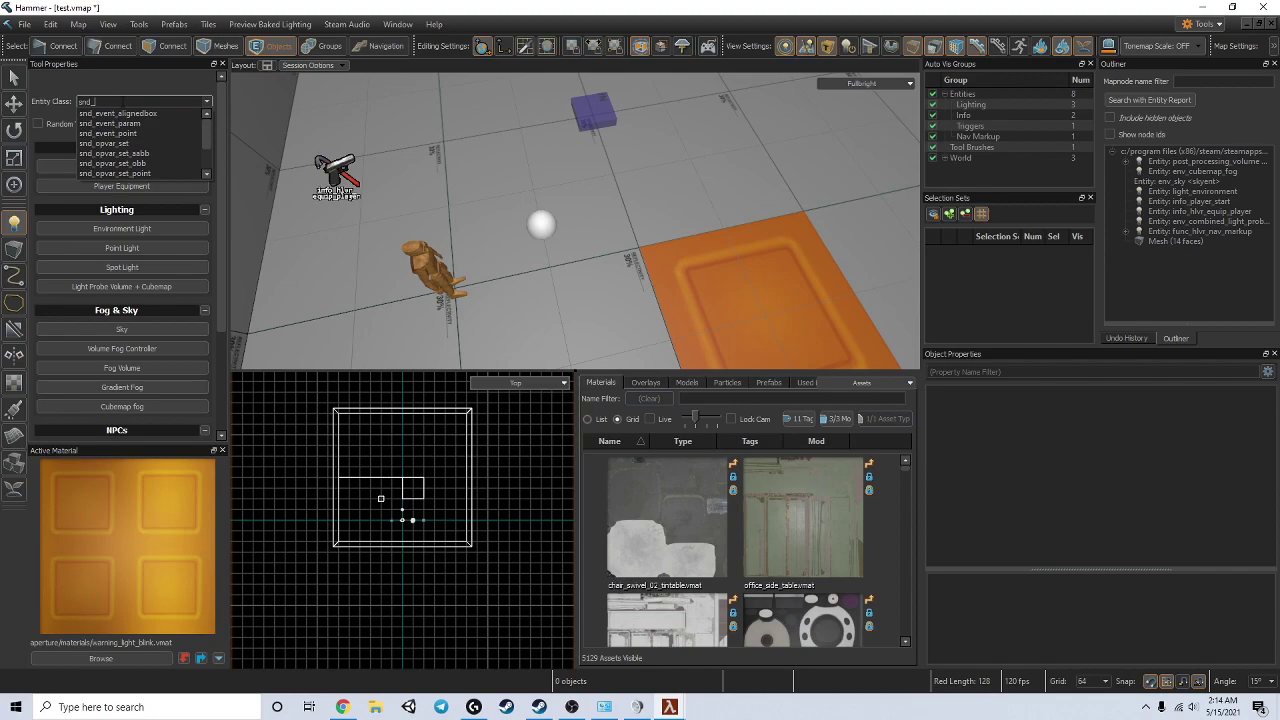
click(94, 133)
Place the snd_event_point entity on the orange floor tile and raise it 64 units
right_drag(666, 243, 820, 243)
right_drag(610, 207, 425, 175)
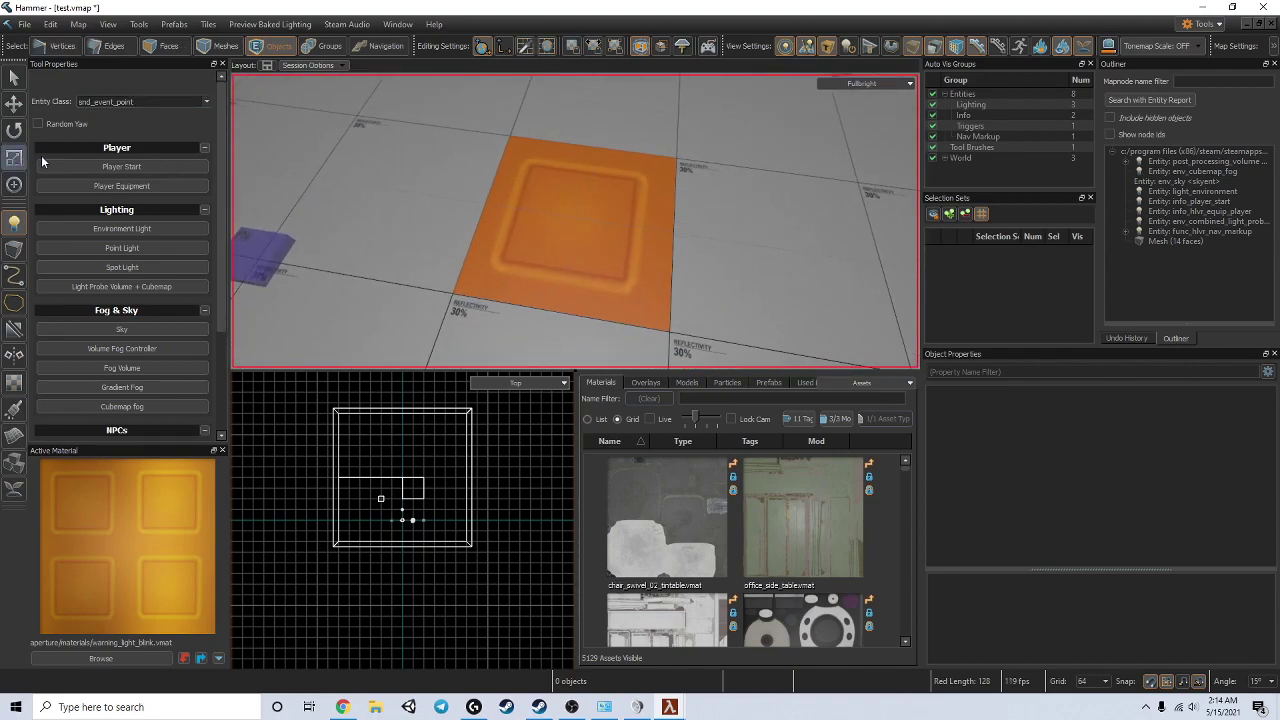
click(570, 216)
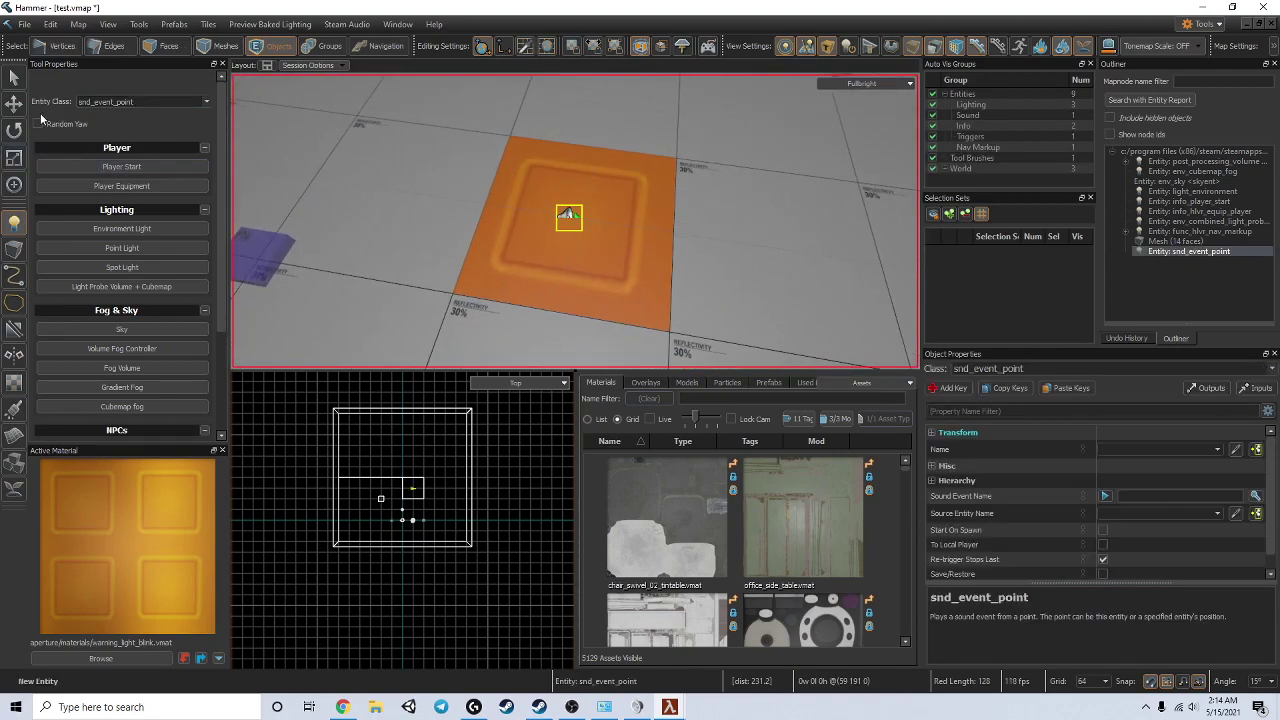
key(w)
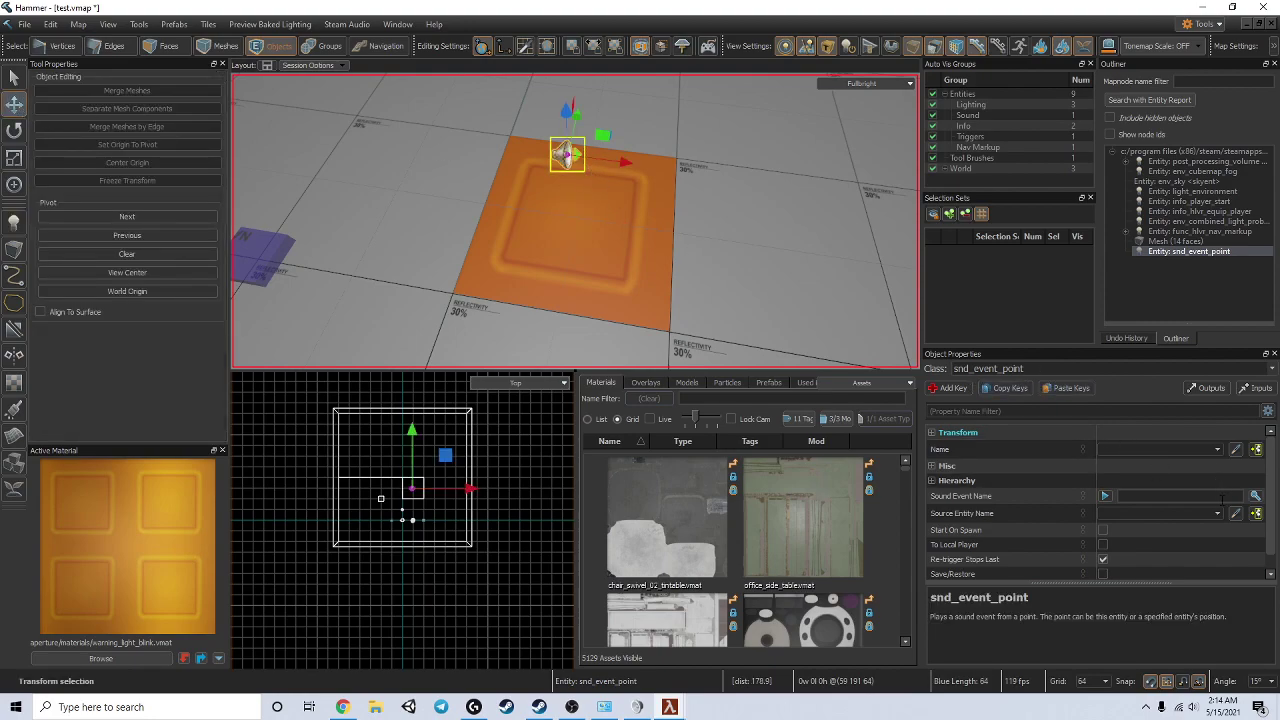
Assign the AlarmBell.Loop sound event to the snd_event_point and enable Start On Spawn
click(1255, 497)
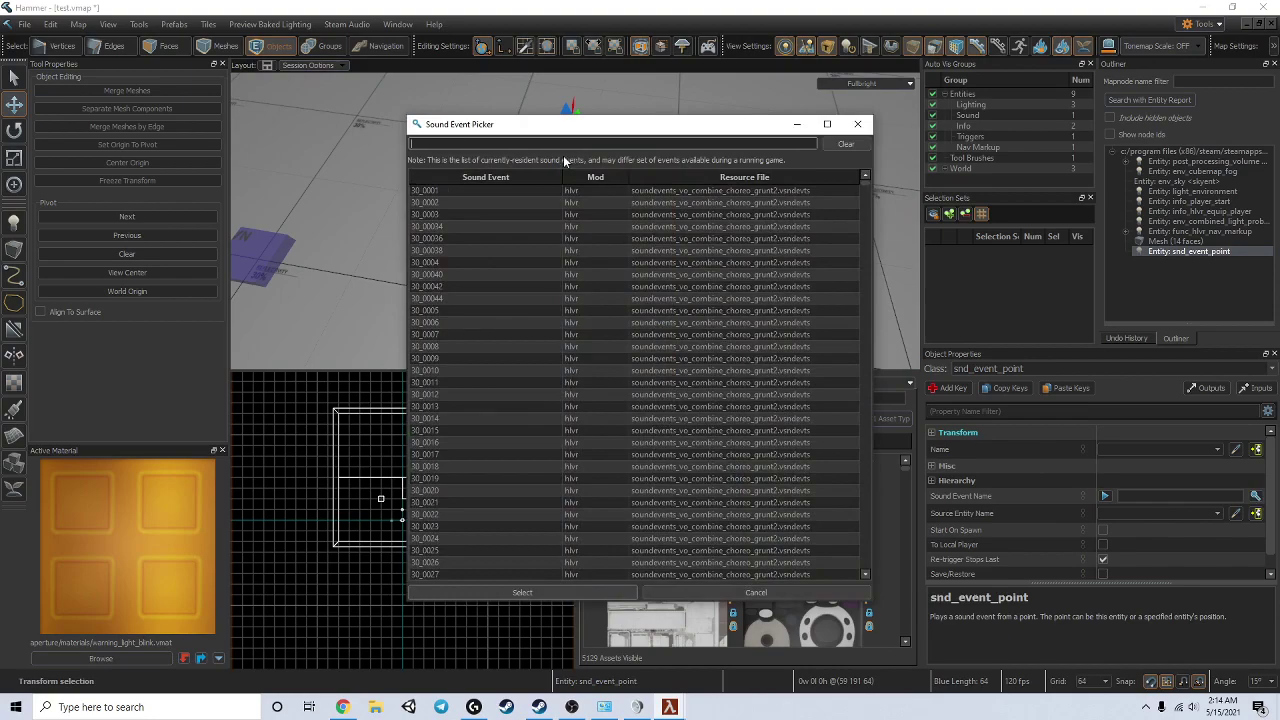
text(loop)
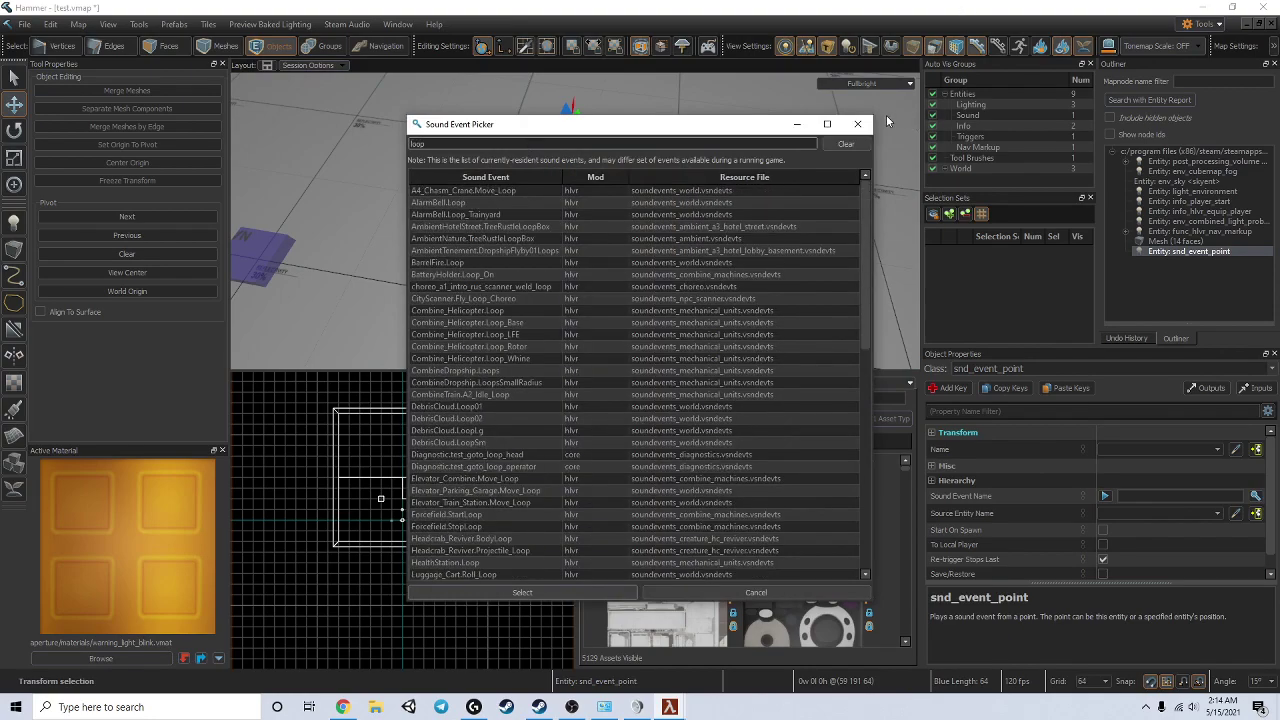
click(475, 214)
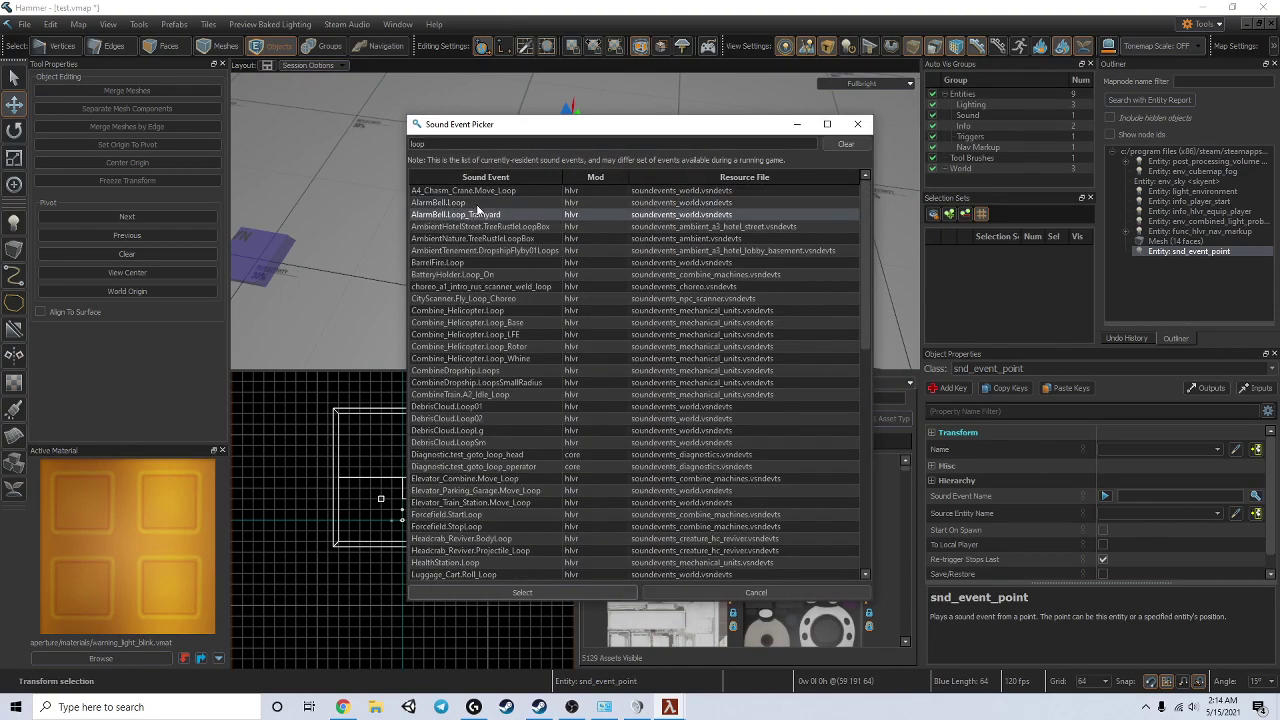
click(477, 204)
click(583, 593)
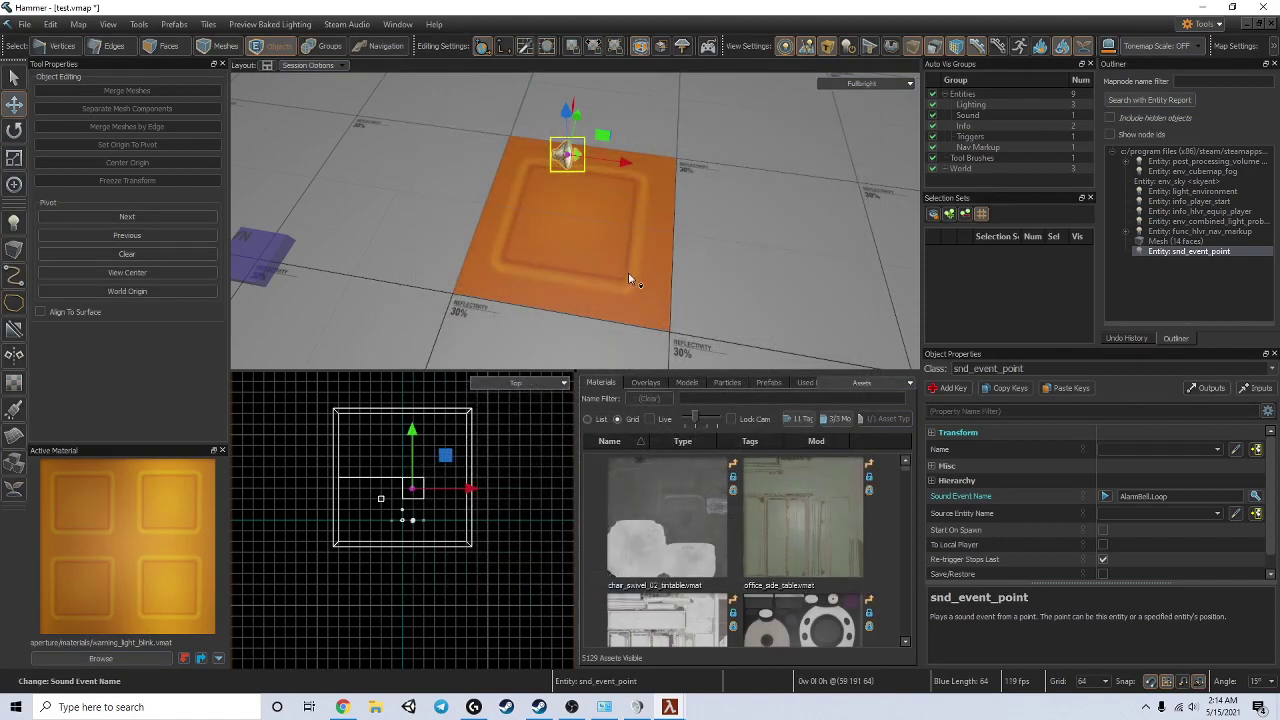
scroll(1137, 544, down, 1)
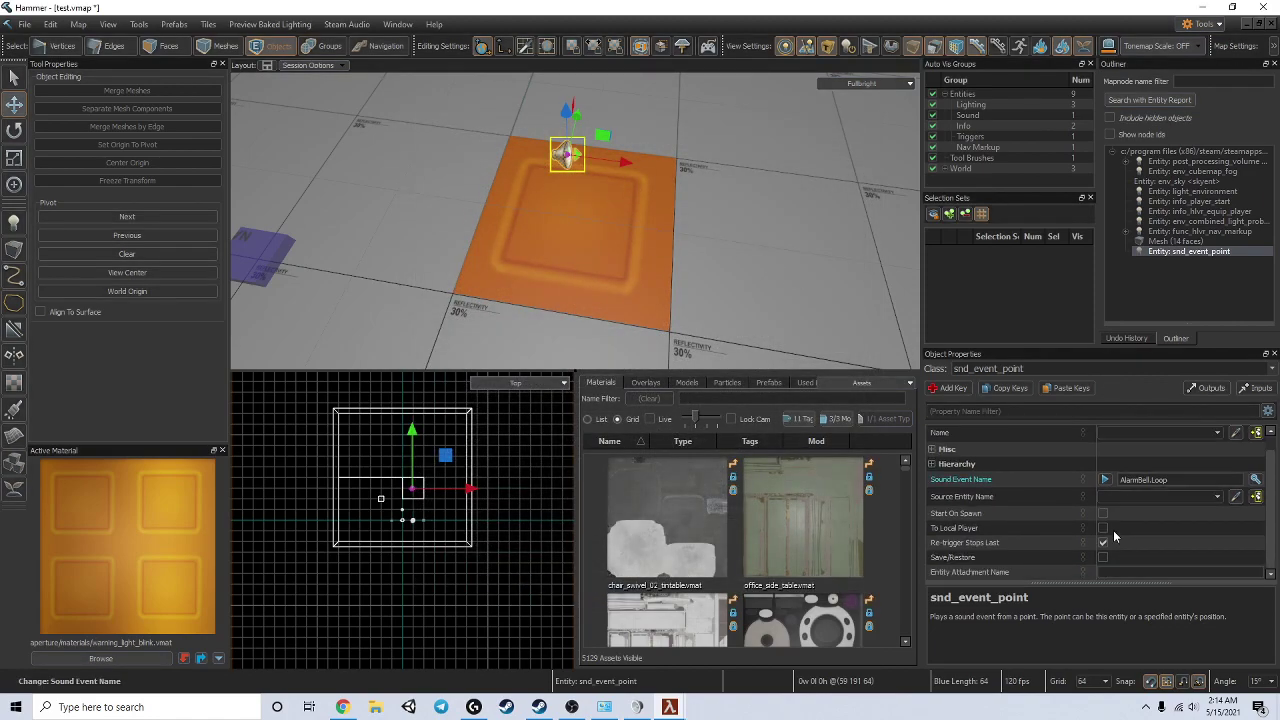
click(1102, 514)
Build the test map, try it in the Half-Life: Alyx engine, and return to Hammer with the build dialog closed
click(710, 46)
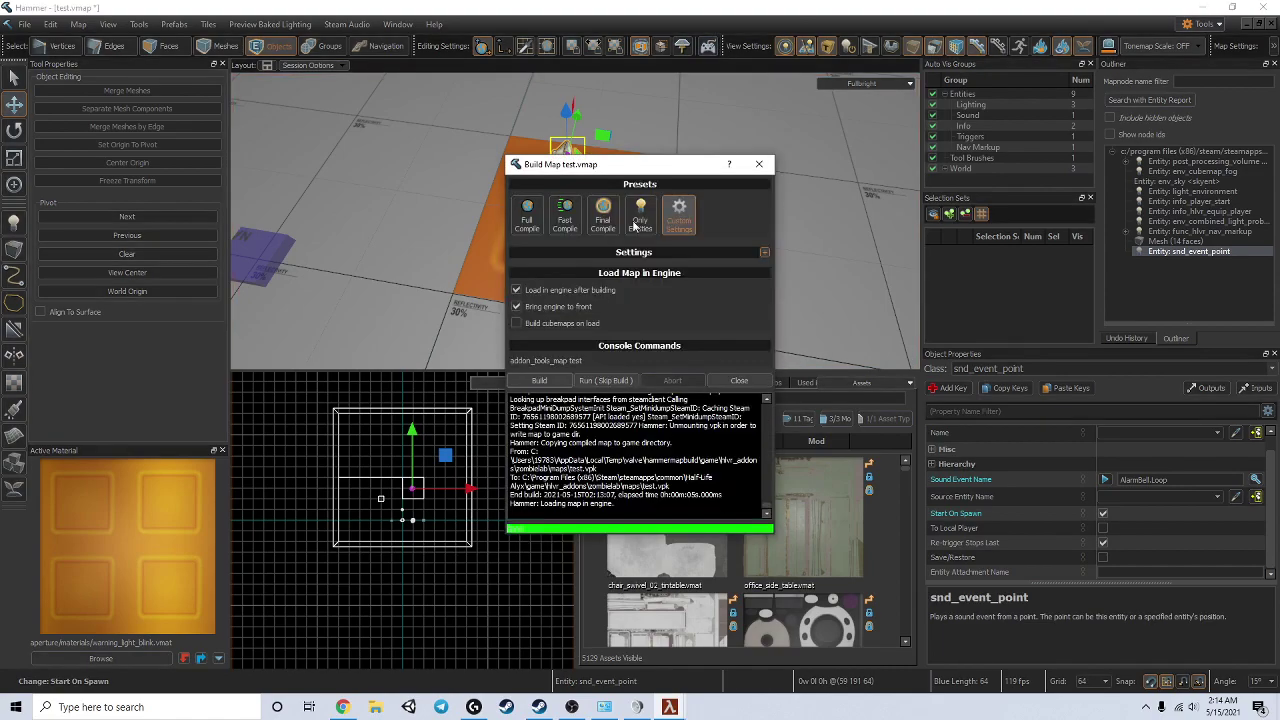
click(539, 380)
click(576, 382)
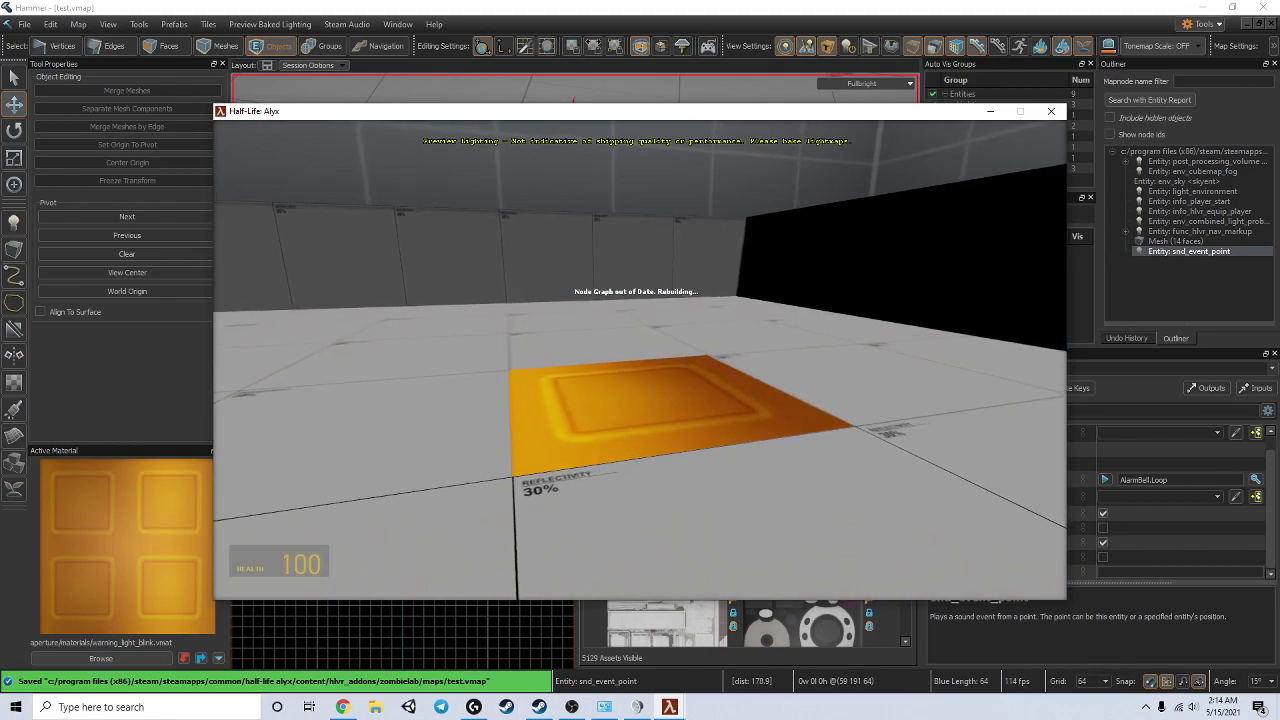
key(w)
key(s)
key(Escape)
click(121, 356)
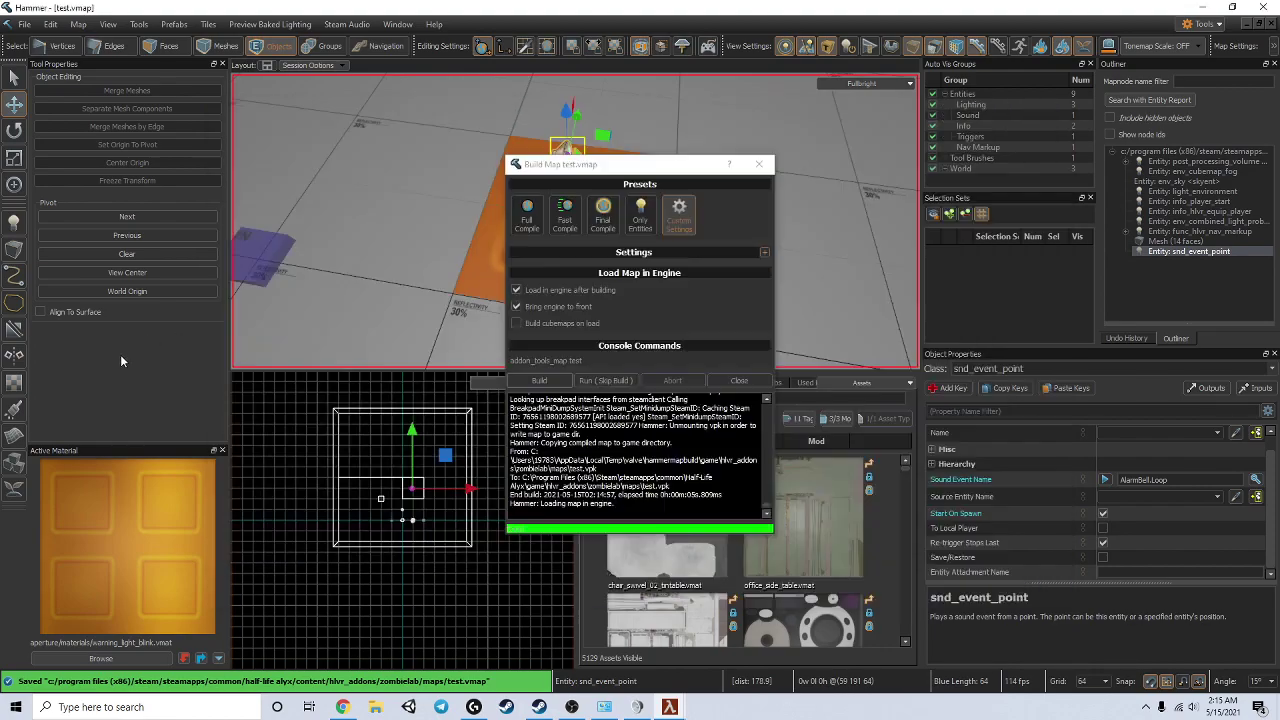
click(759, 167)
Place a snd_event_param entity on the floor beside the orange tile and raise it 64 units
key(w)
right_drag(718, 204, 575, 221)
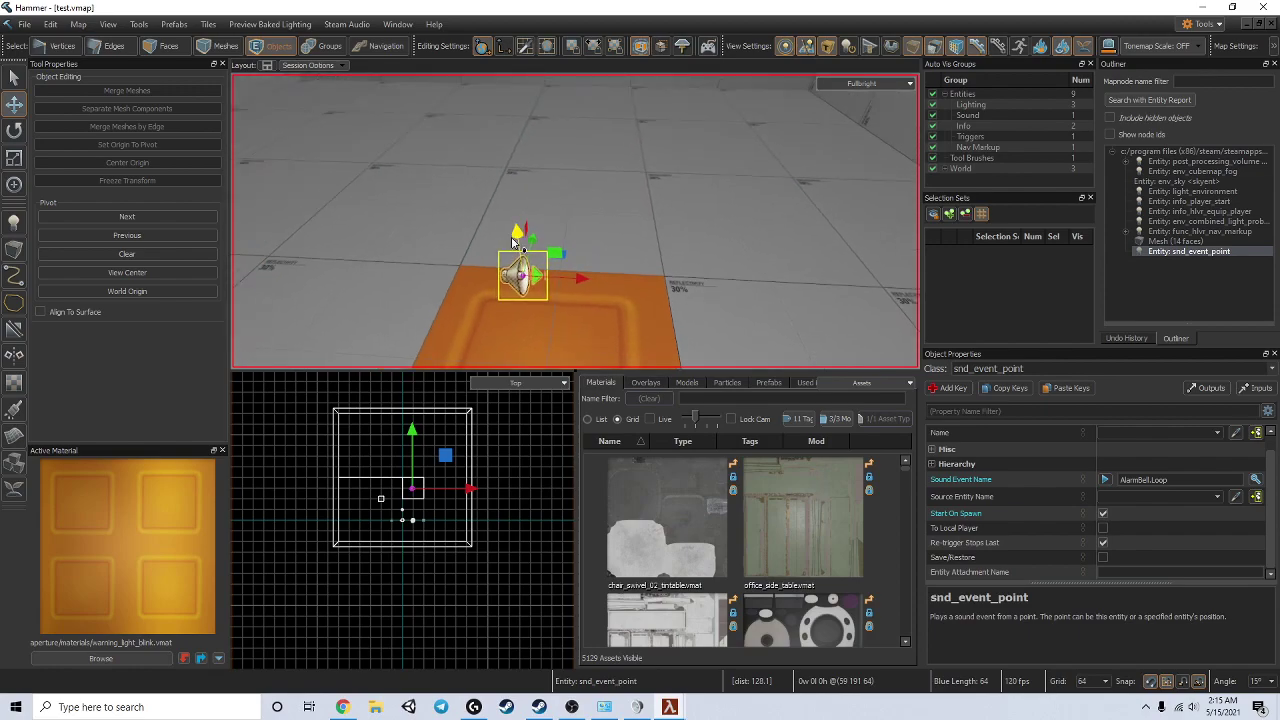
drag(517, 240, 498, 258)
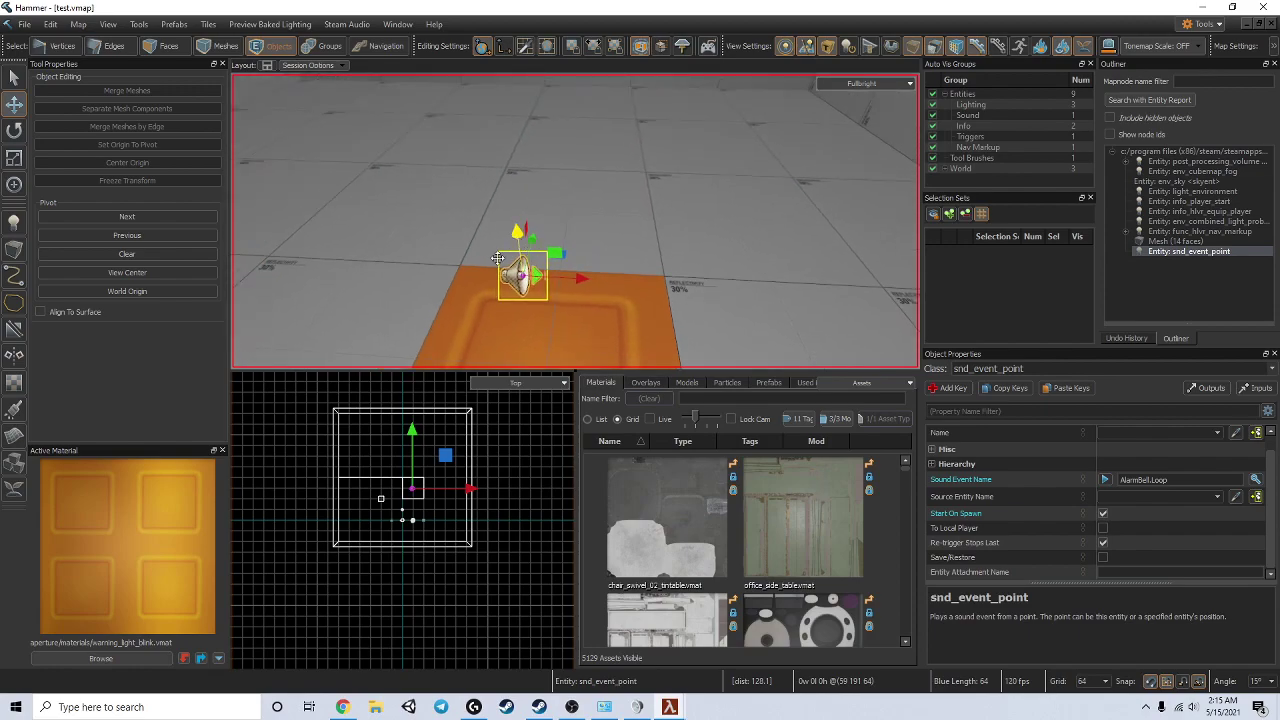
click(14, 221)
click(145, 101)
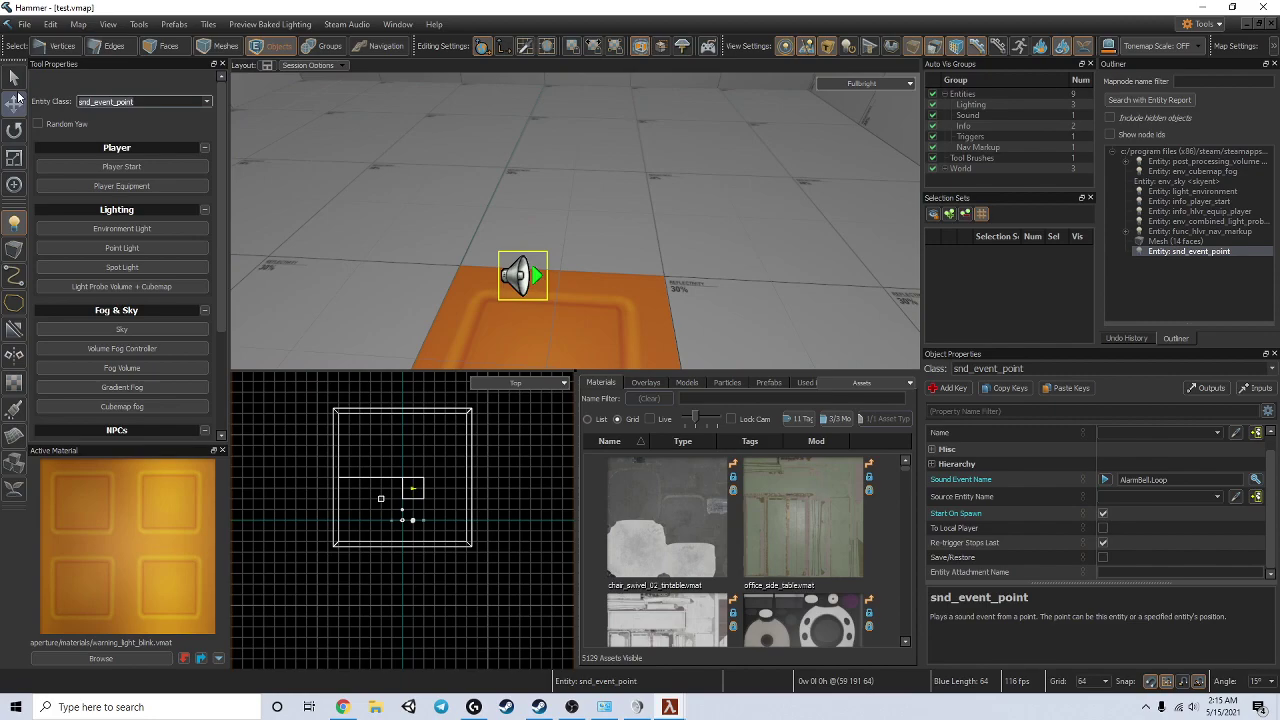
text(snd)
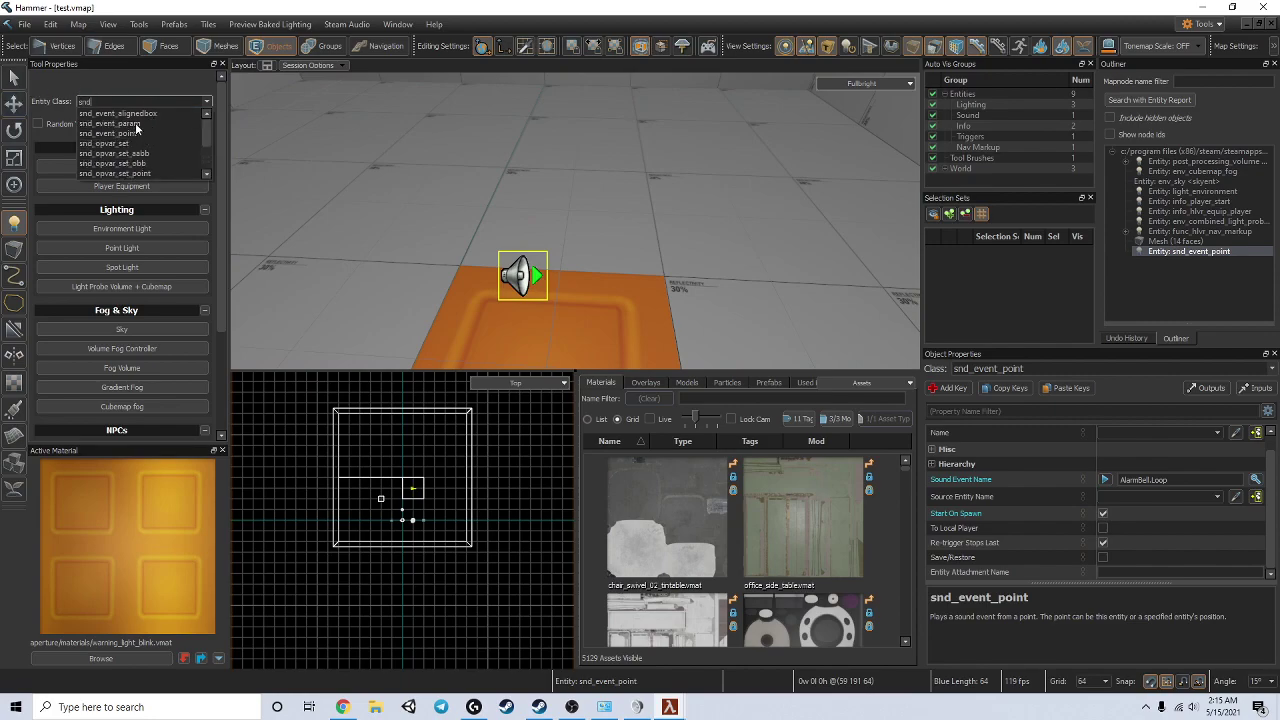
click(137, 124)
right_drag(474, 254, 492, 262)
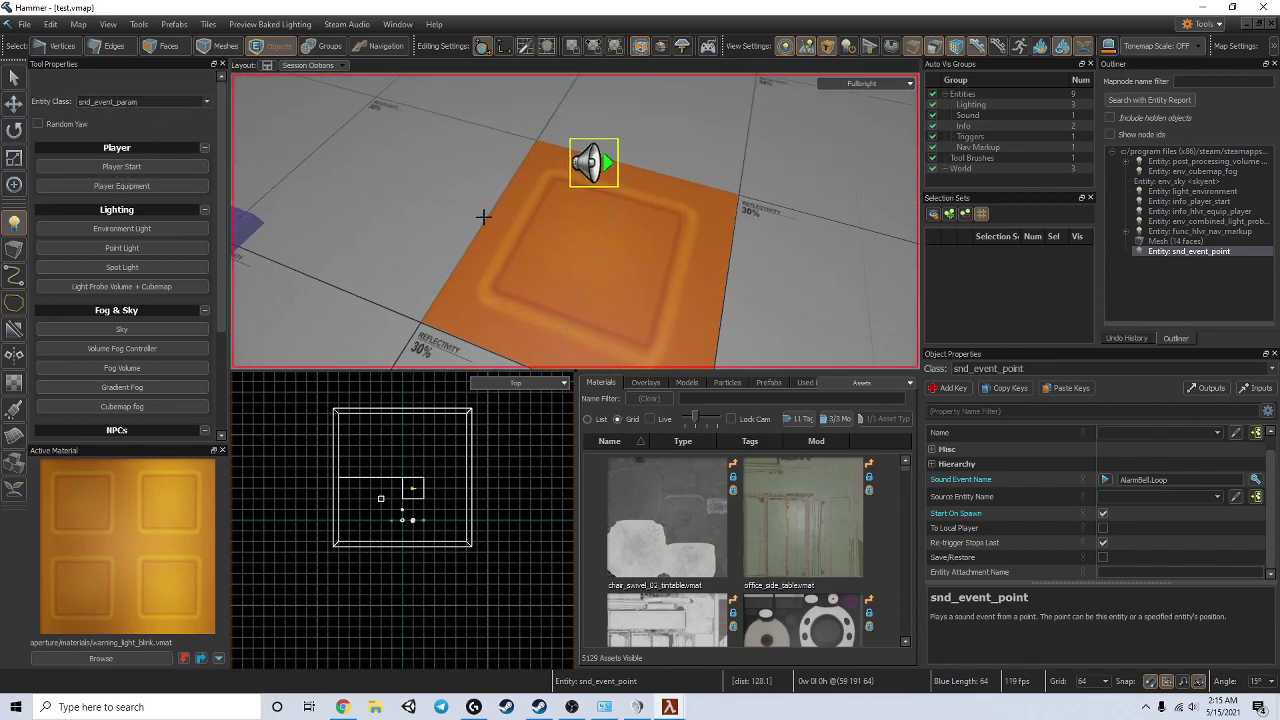
click(483, 216)
key(w)
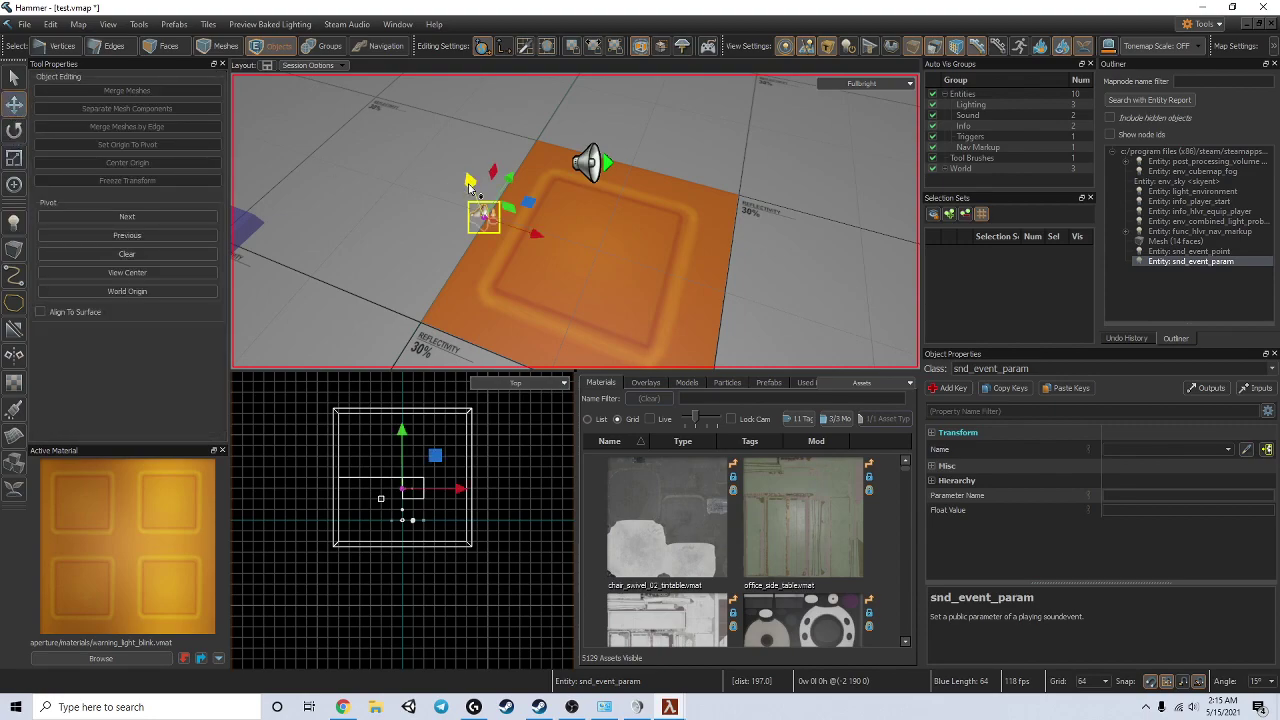
drag(469, 187, 466, 121)
Name the snd_event_point entity above the orange tile Alarm
right_drag(466, 121, 462, 266)
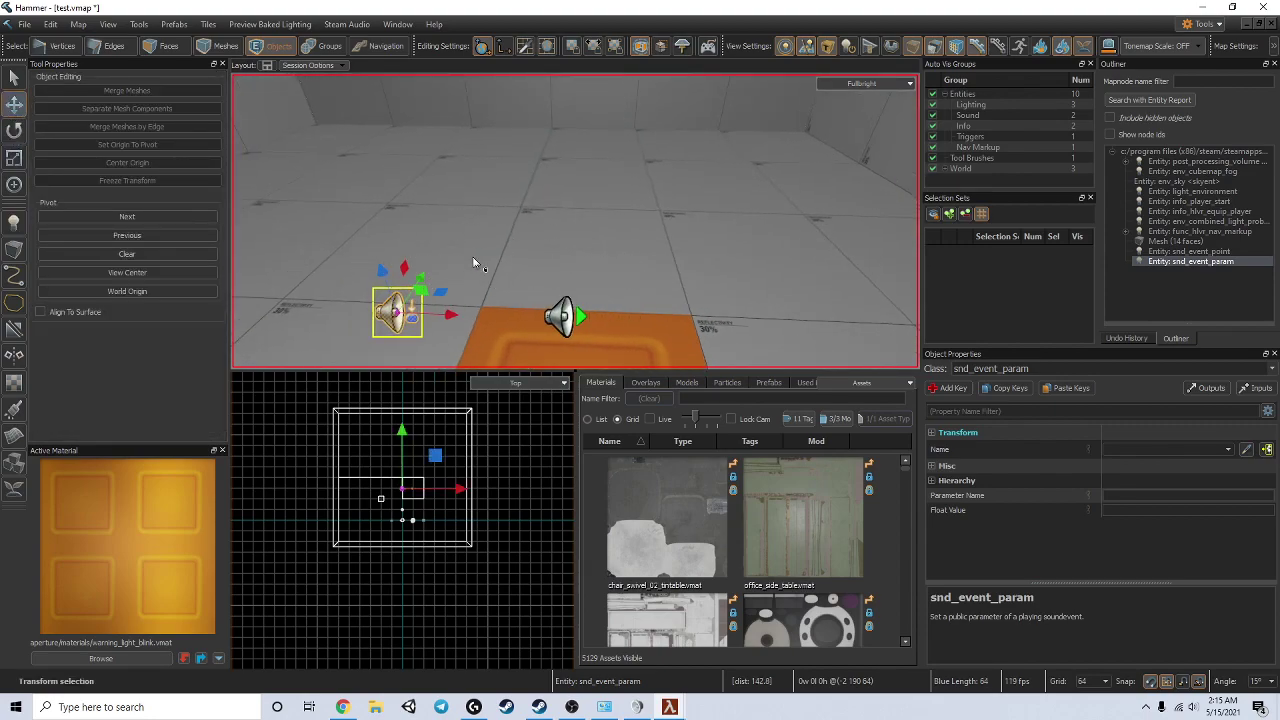
right_drag(507, 304, 692, 212)
click(657, 233)
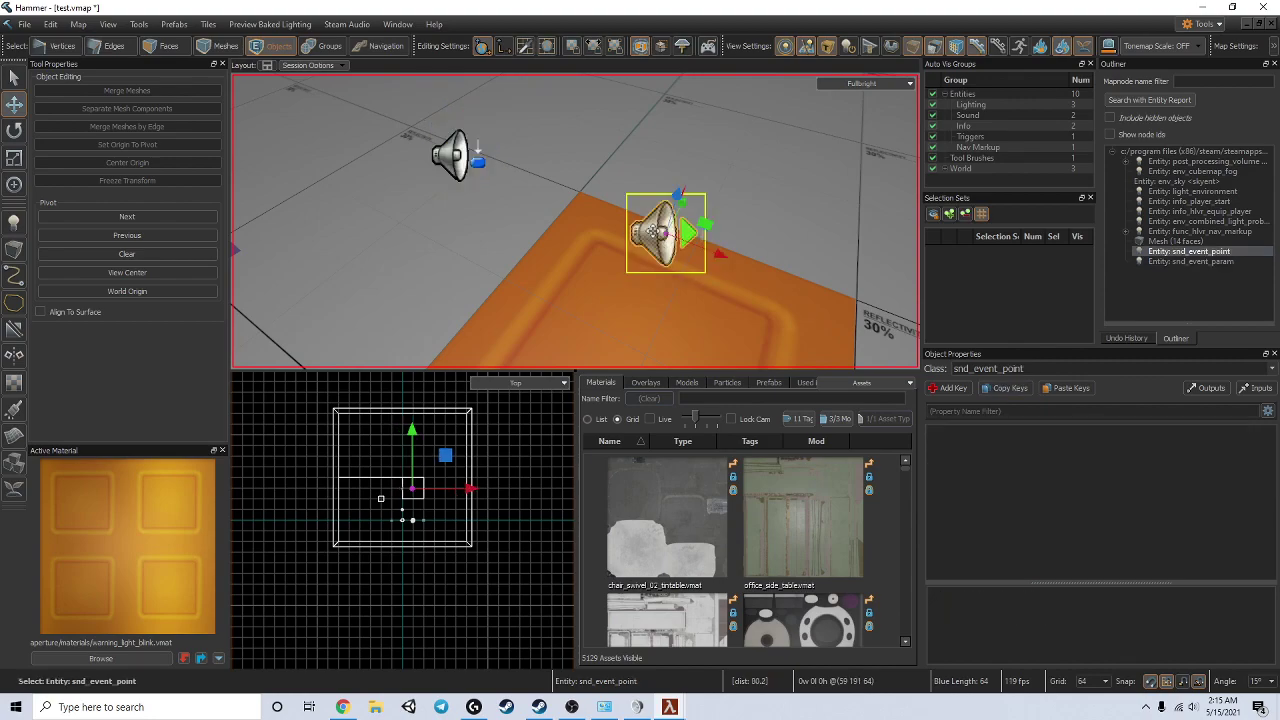
click(1130, 450)
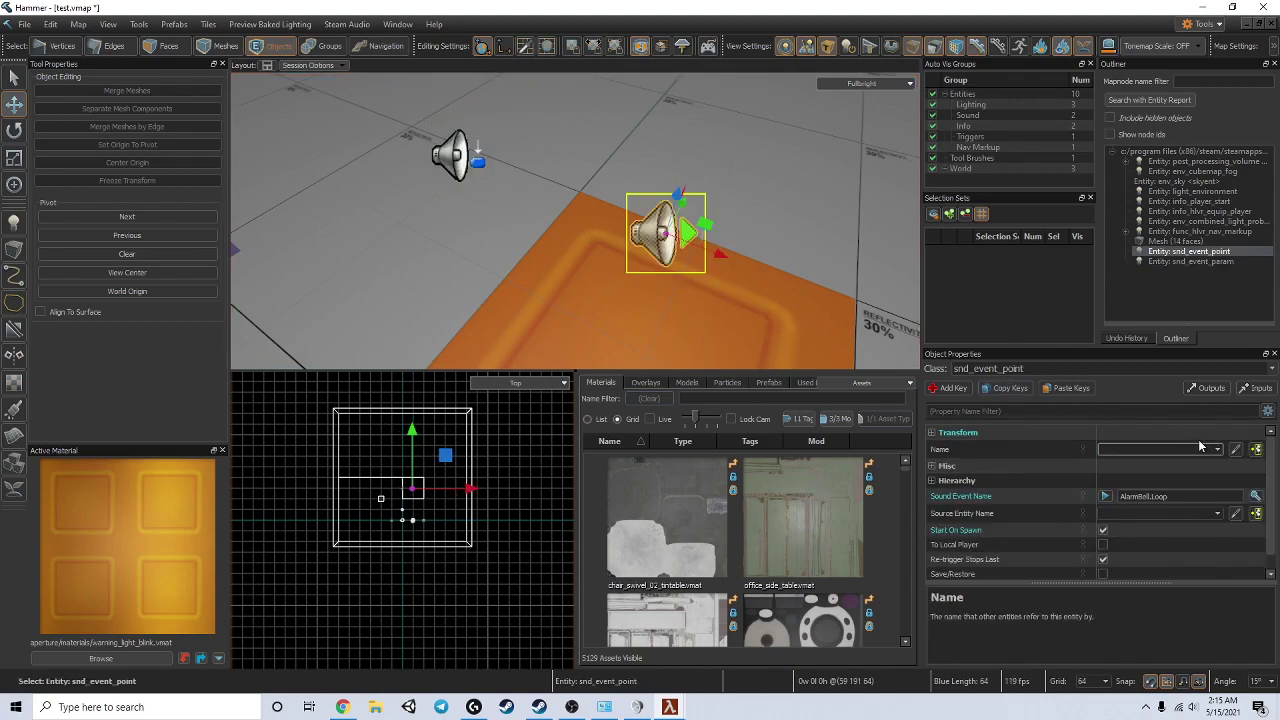
text(Alarm)
key(Return)
Name the snd_event_param entity Alarm_Param
click(460, 170)
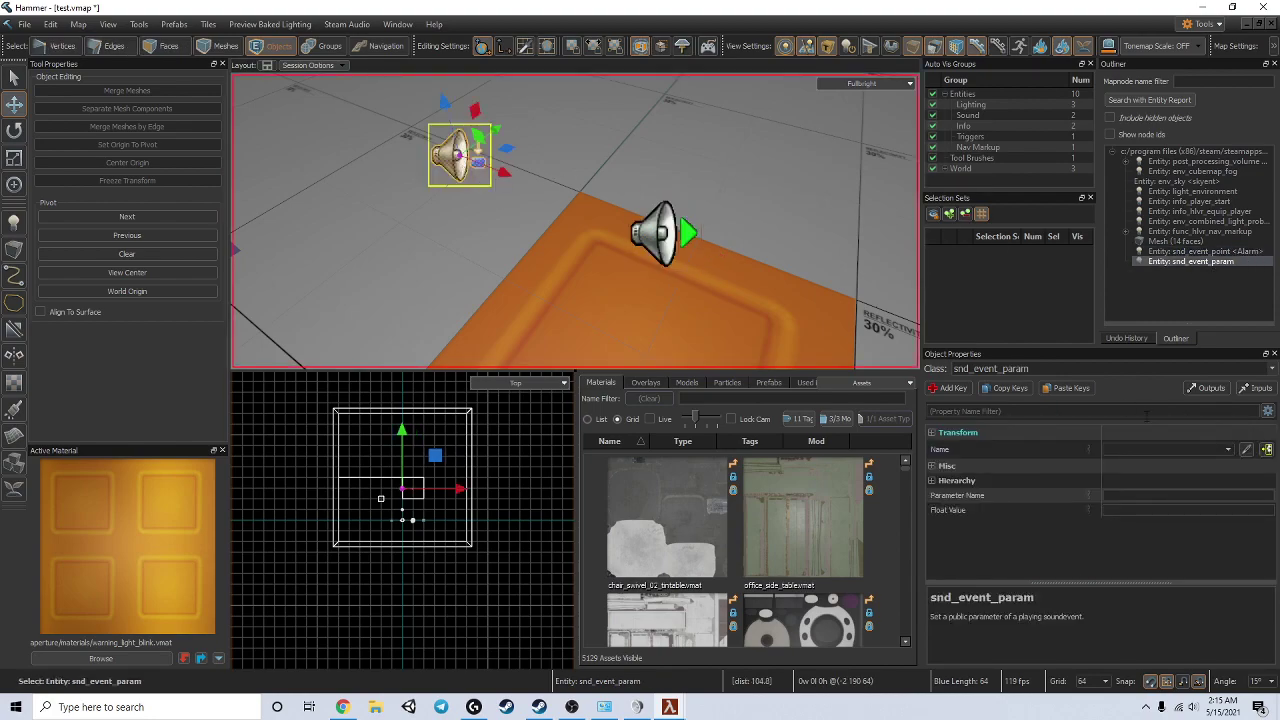
click(1138, 449)
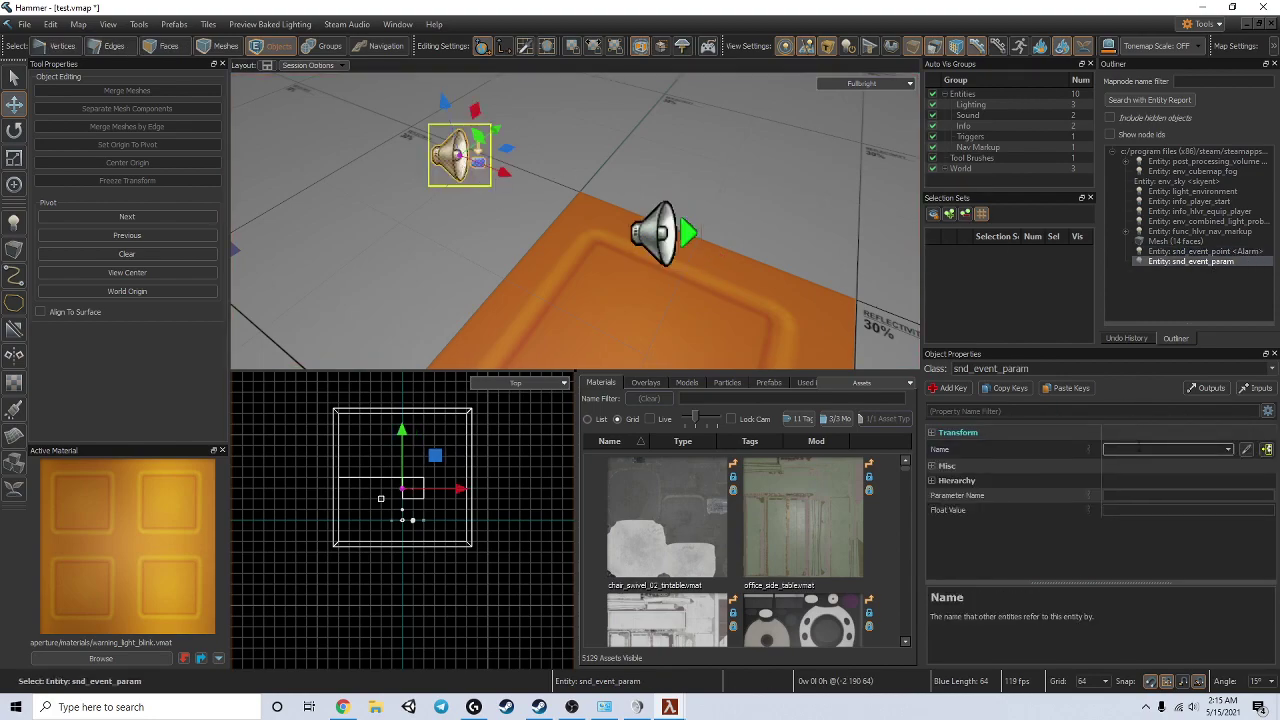
text(Alarm_Param)
key(Return)
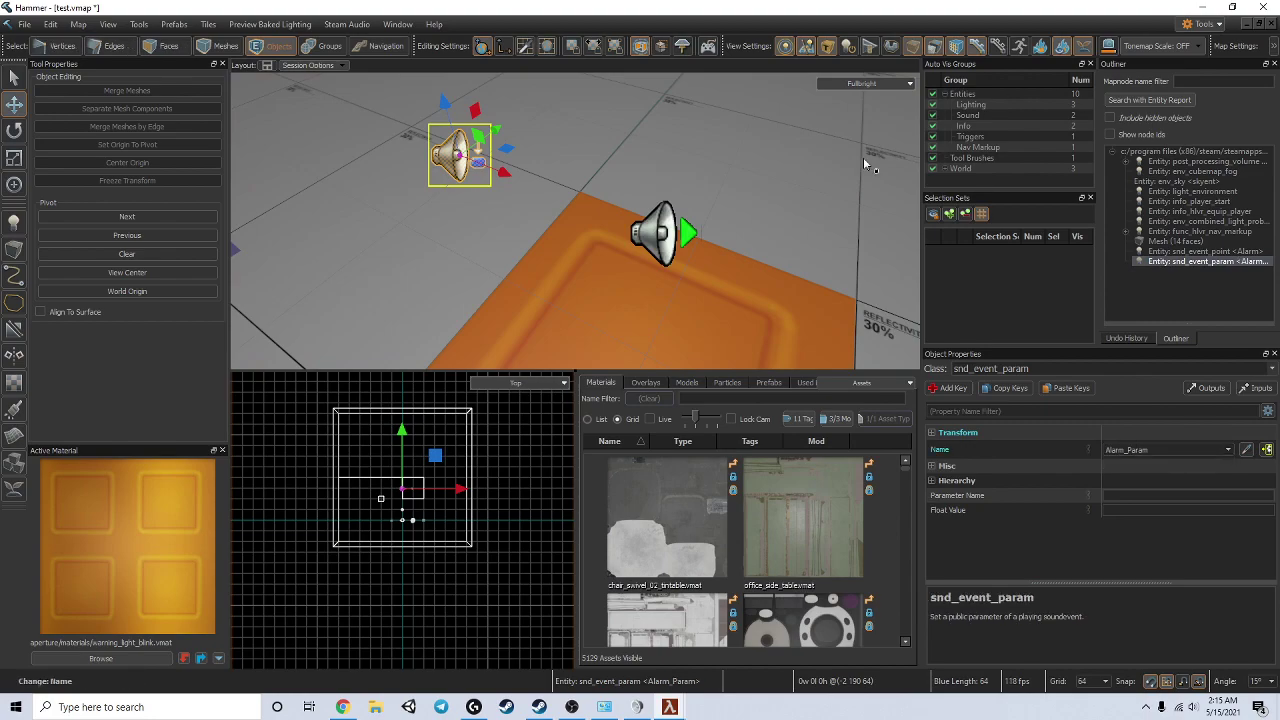
Add a new output to the Alarm sound entity using SoundEventGuid as its output name
click(665, 235)
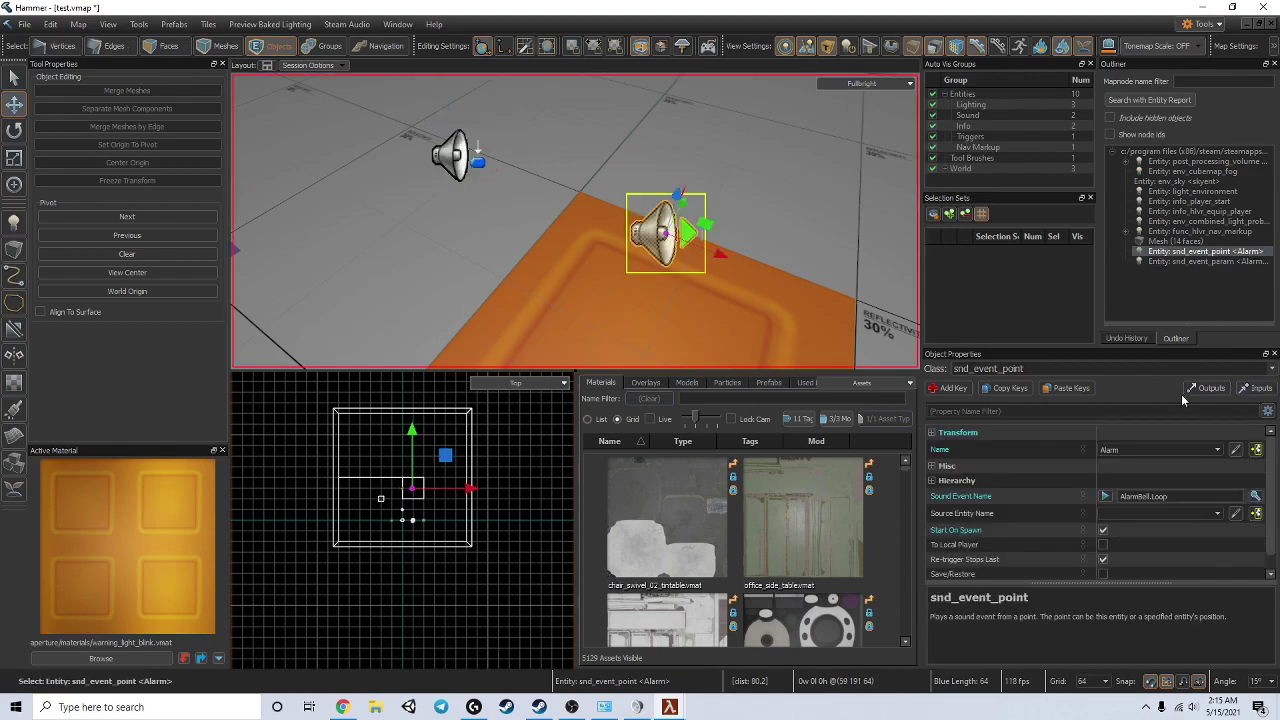
click(1207, 388)
drag(703, 158, 970, 123)
click(724, 520)
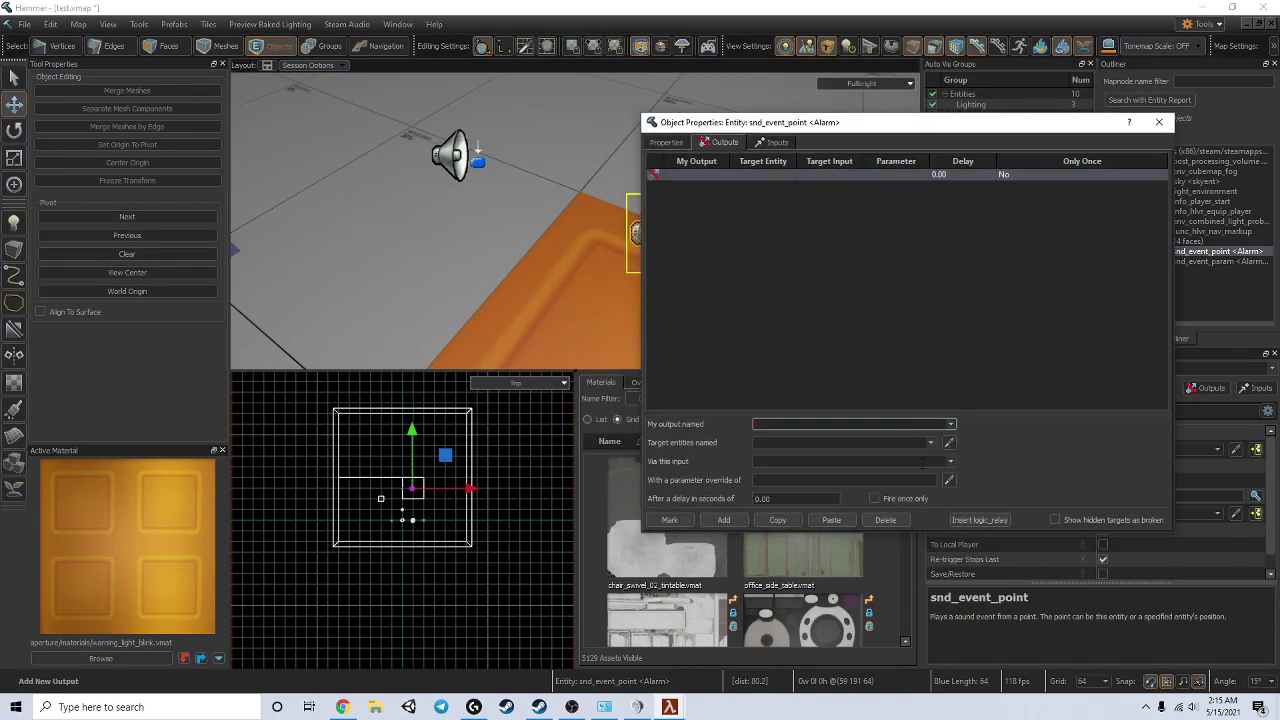
click(951, 424)
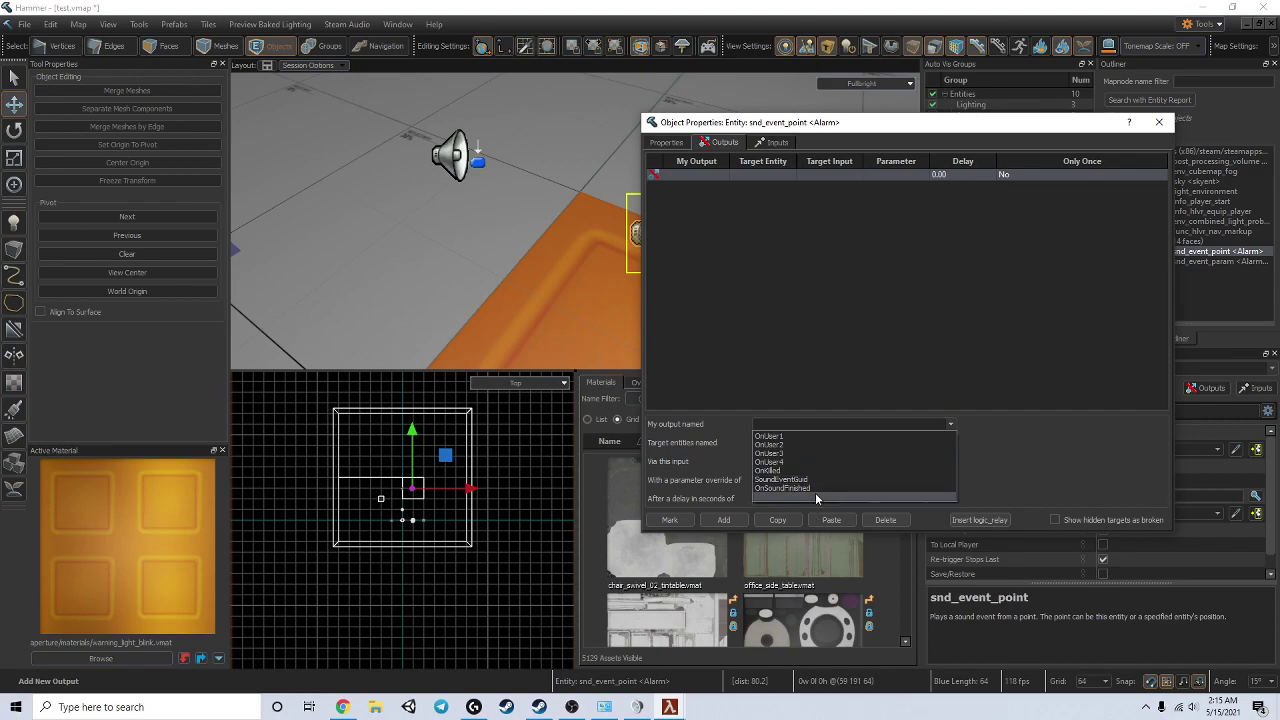
click(816, 480)
Target the output at the Alarm_Param entity with the SetSoundEventGUID input
click(950, 444)
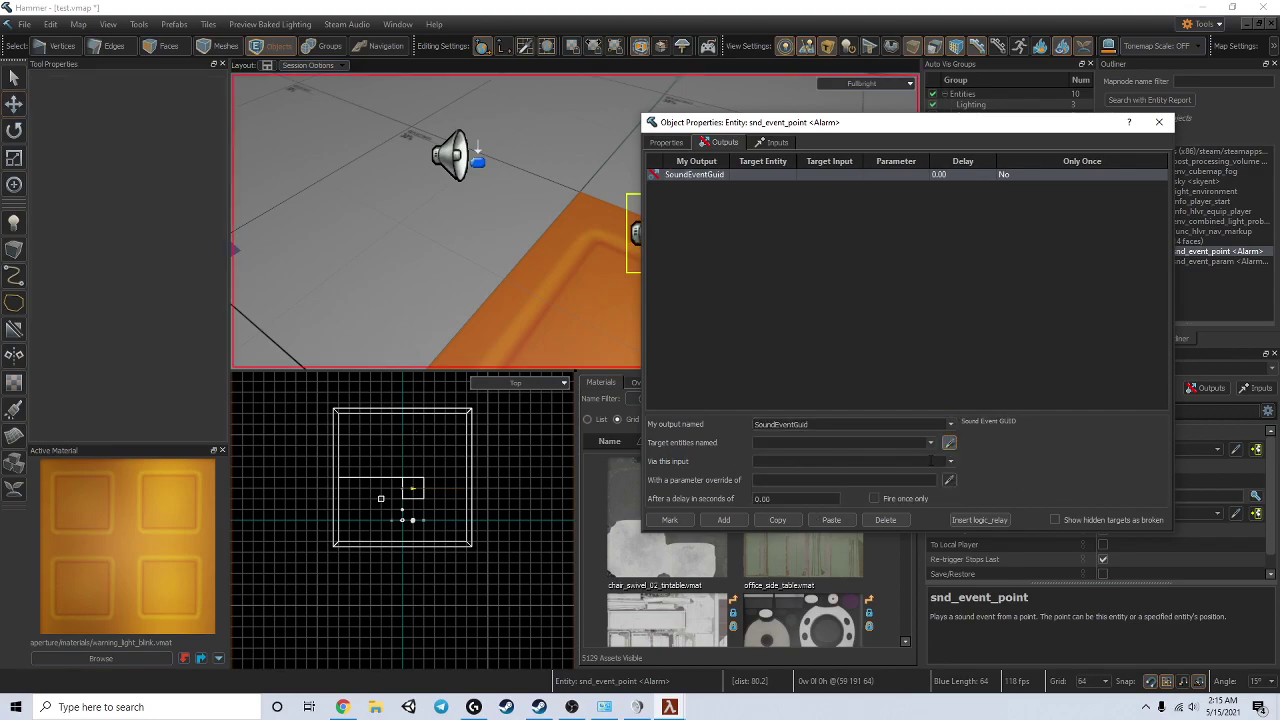
click(468, 146)
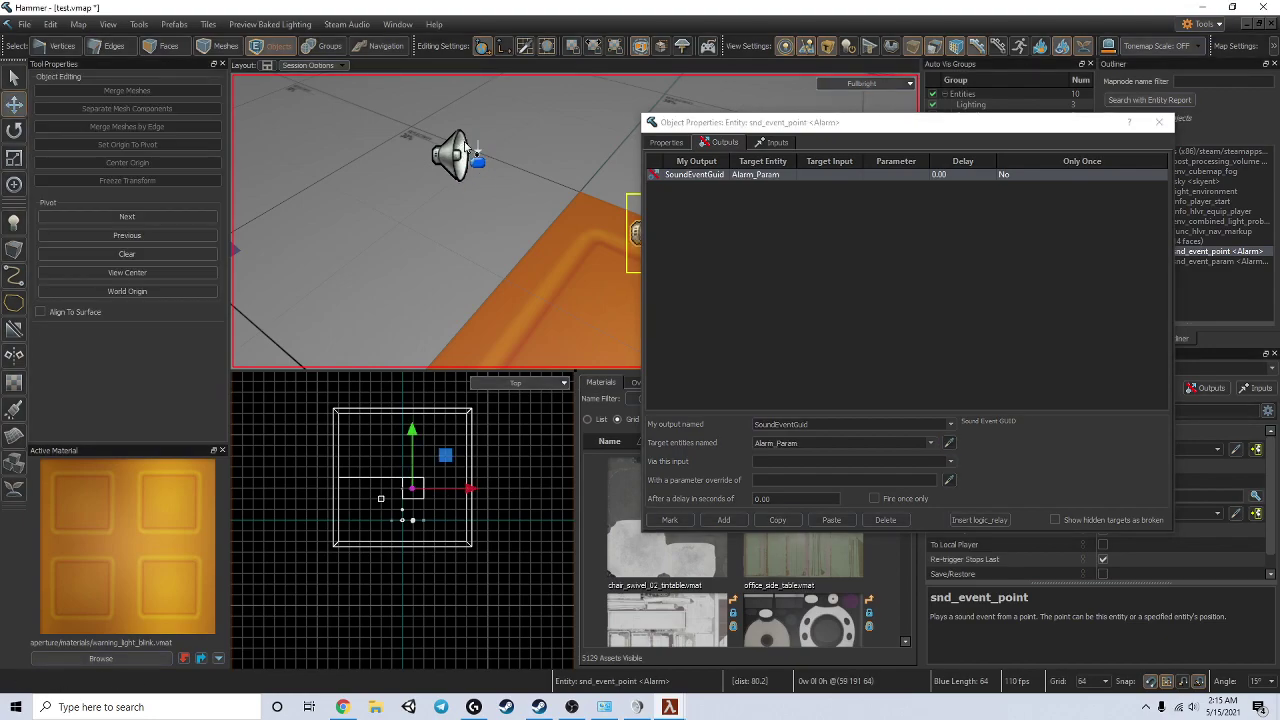
click(950, 462)
click(800, 542)
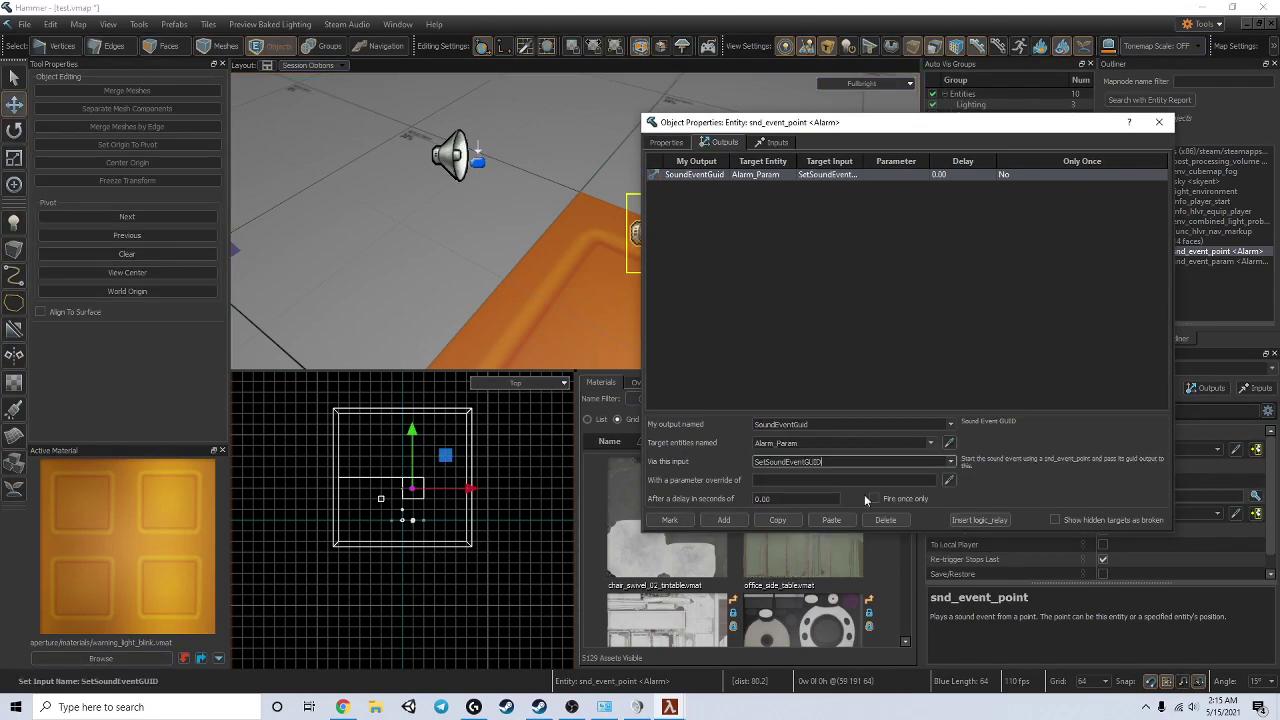
drag(912, 462, 646, 468)
drag(814, 443, 748, 443)
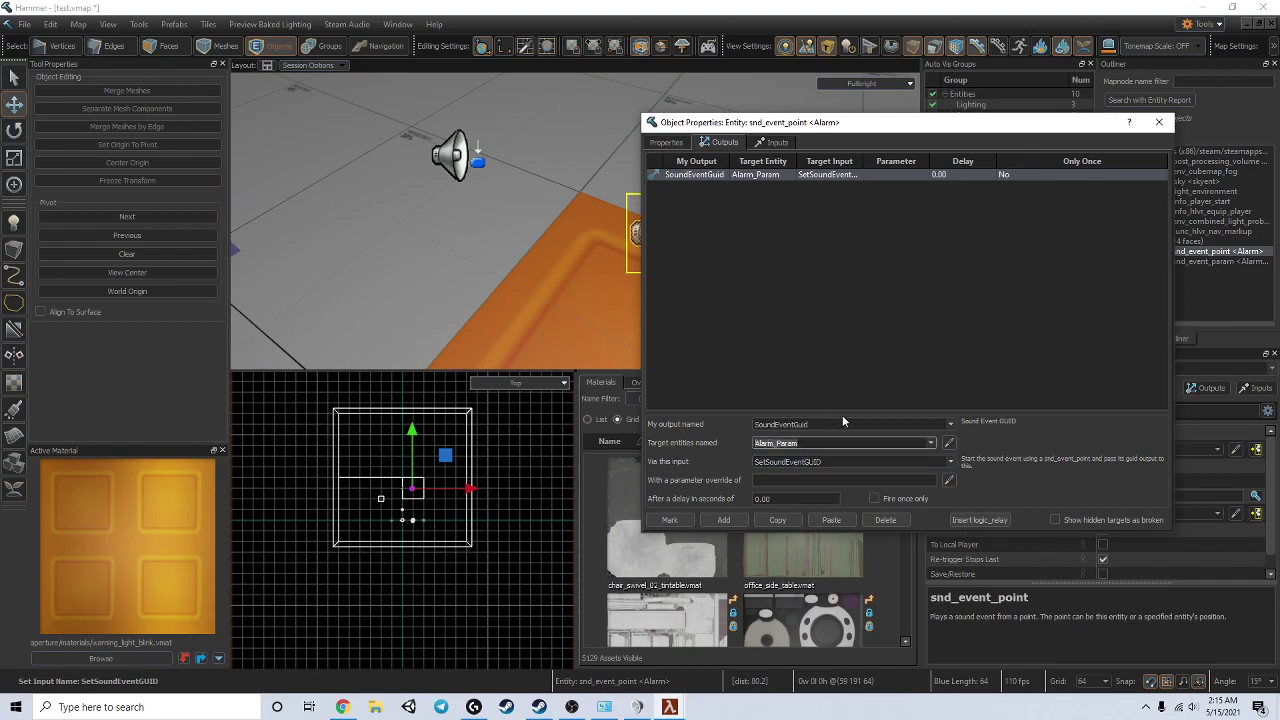
Close the Alarm entity's output properties and inspect the Alarm and Alarm_Param entities beside the orange tile
drag(843, 423, 748, 425)
click(1167, 118)
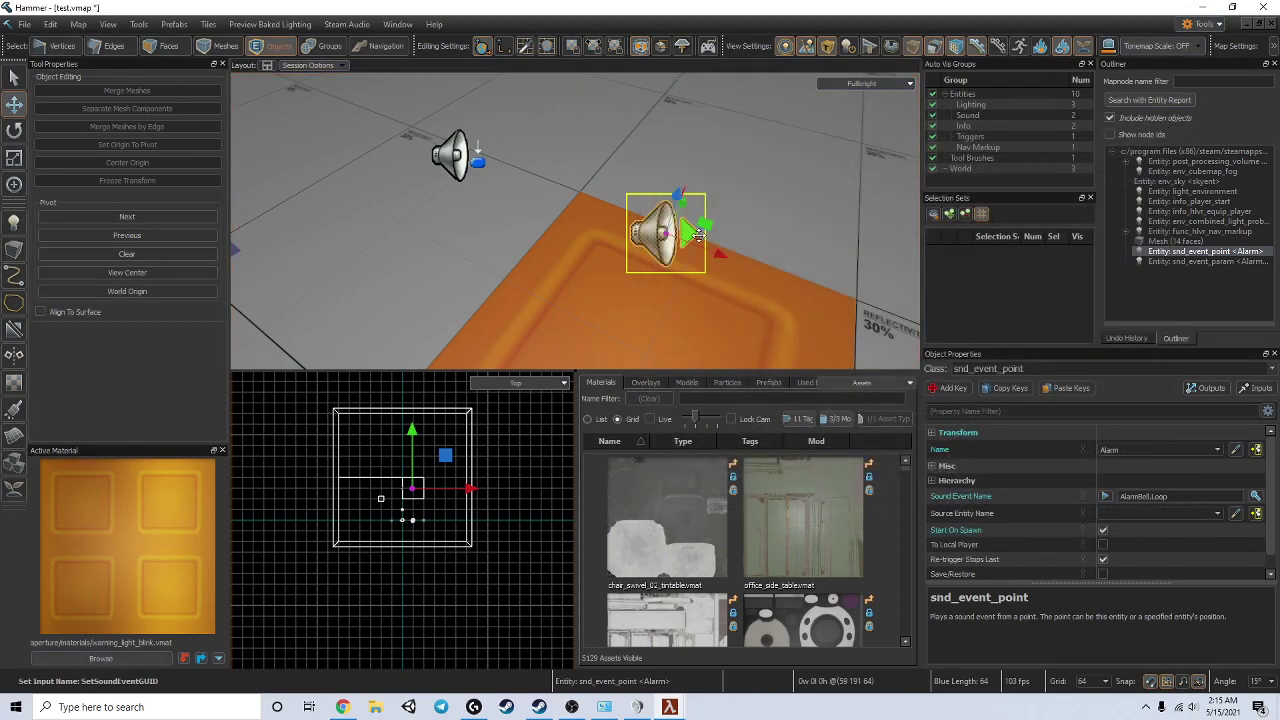
click(763, 216)
click(647, 237)
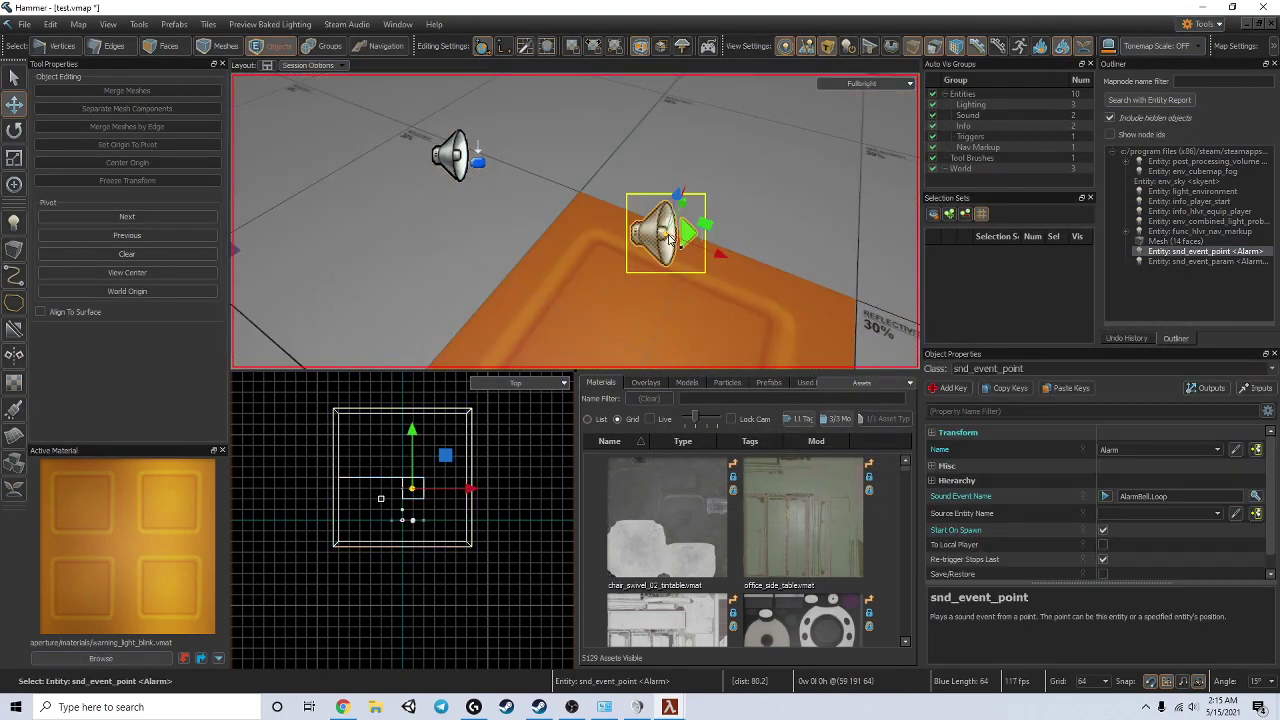
click(452, 169)
mouse_move(390, 265)
right_down()
mouse_move(390, 210)
mouse_move(390, 265)
right_up()
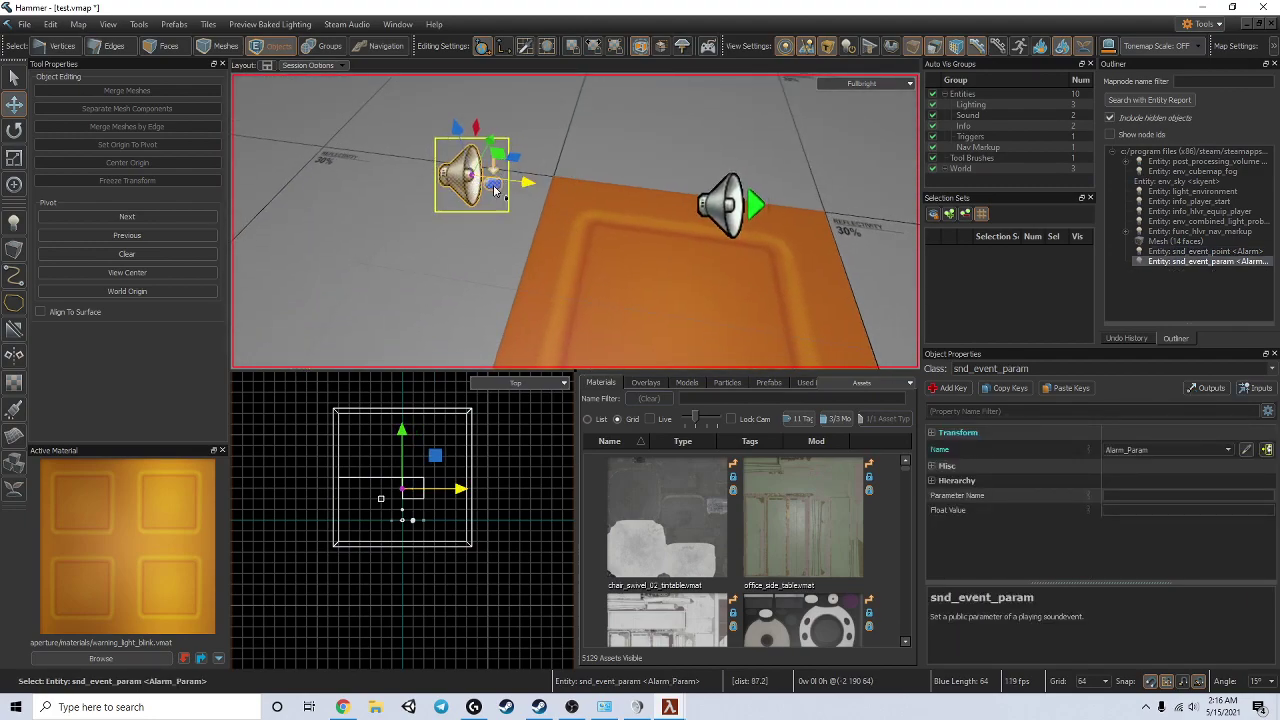
click(744, 195)
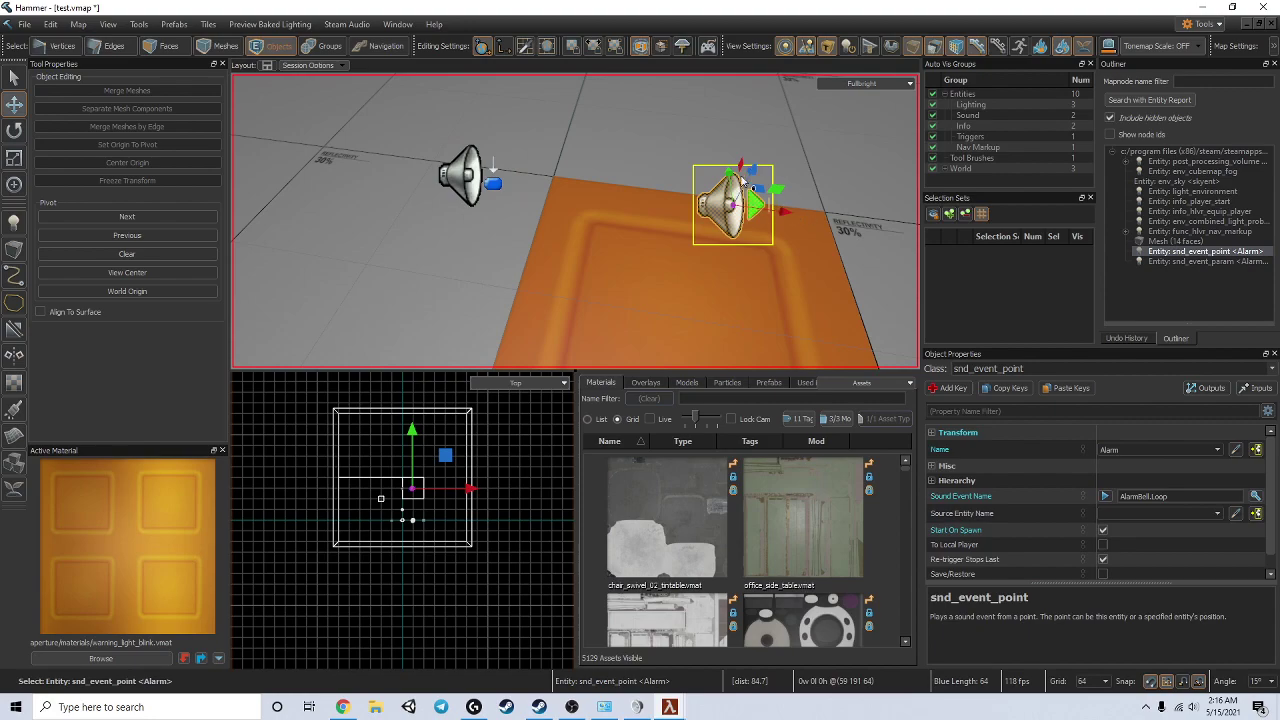
right_drag(560, 188, 650, 190)
key(a)
key(w)
right_drag(575, 220, 628, 195)
Select the Alarm_Param entity and open its Parameter Name for editing
click(540, 224)
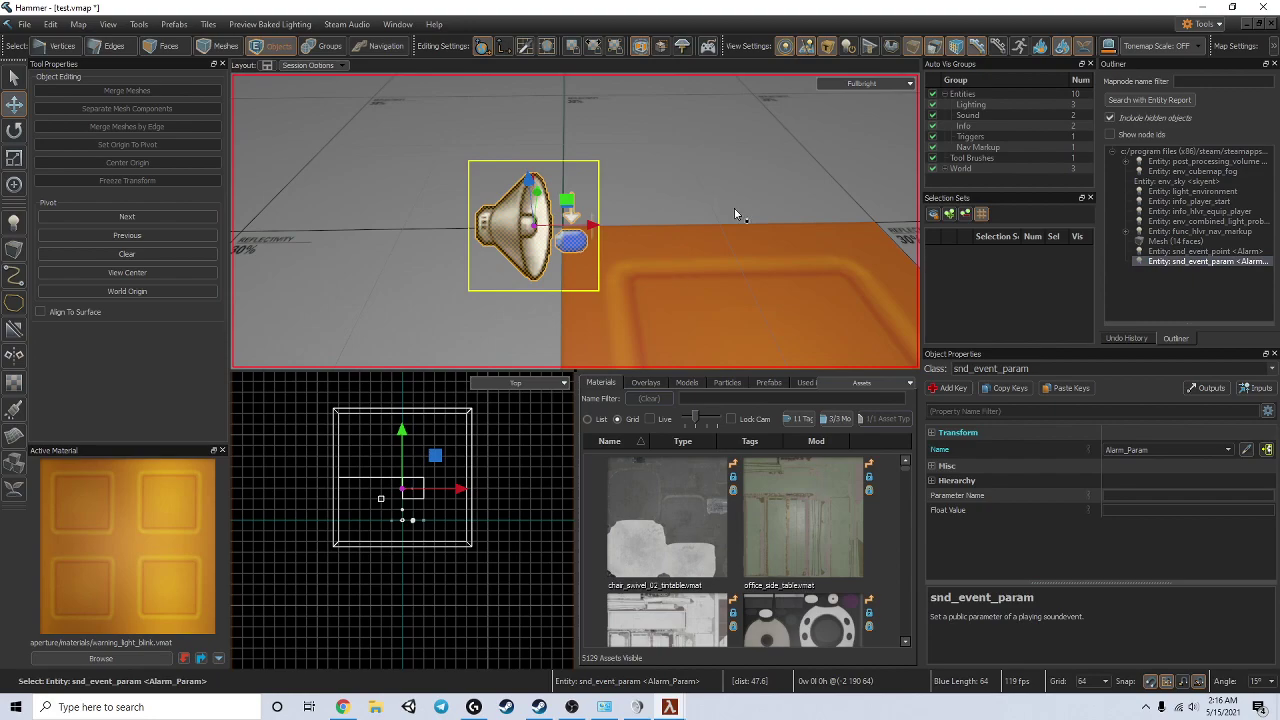
click(995, 500)
click(1107, 495)
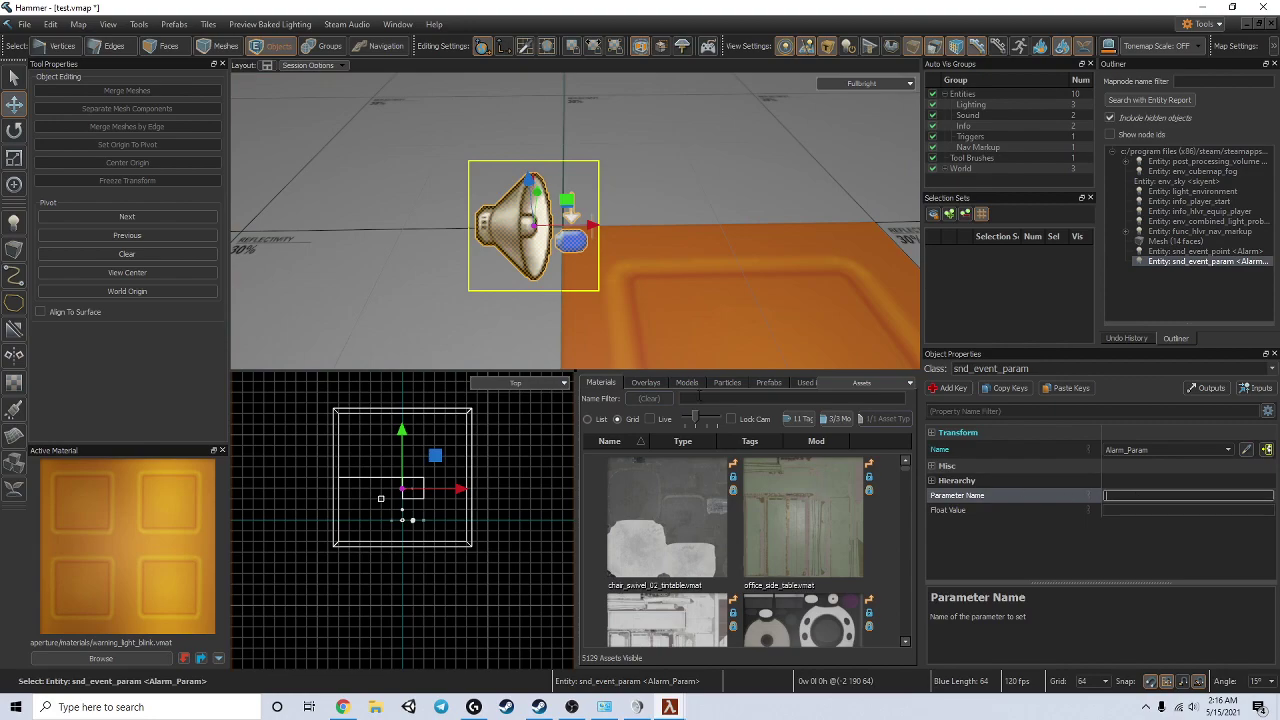
right_drag(662, 258, 679, 228)
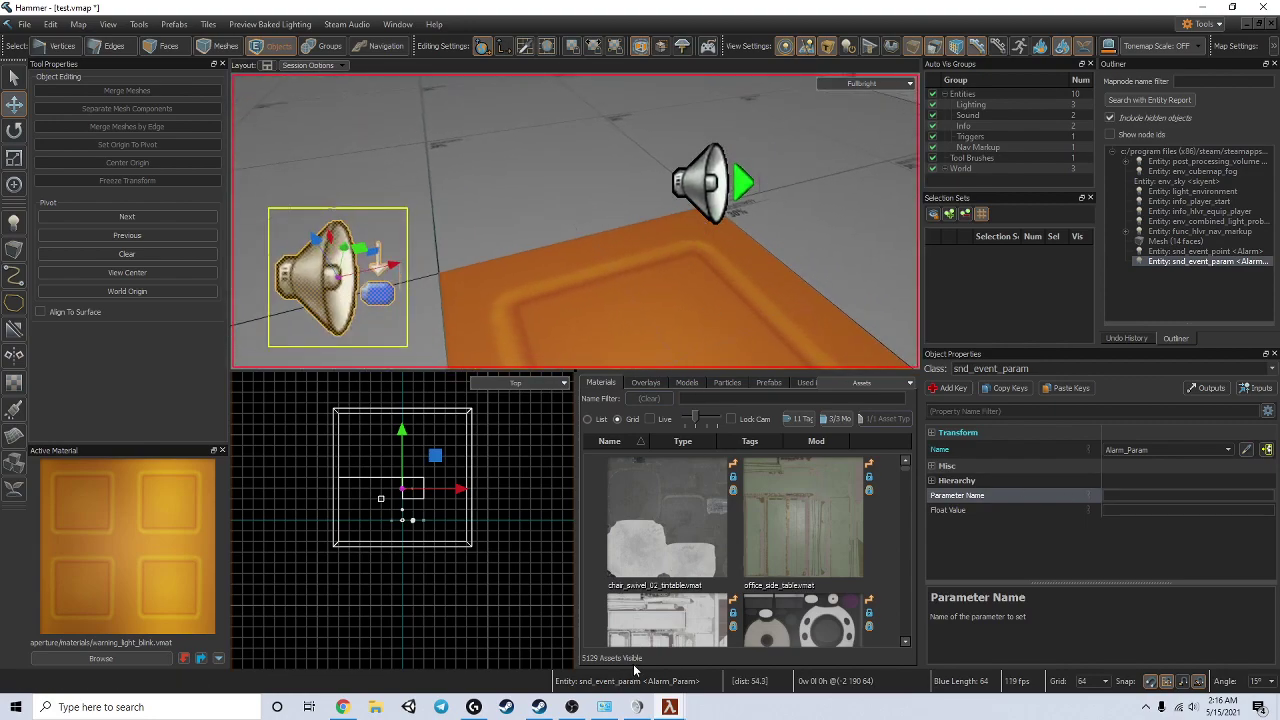
click(1131, 495)
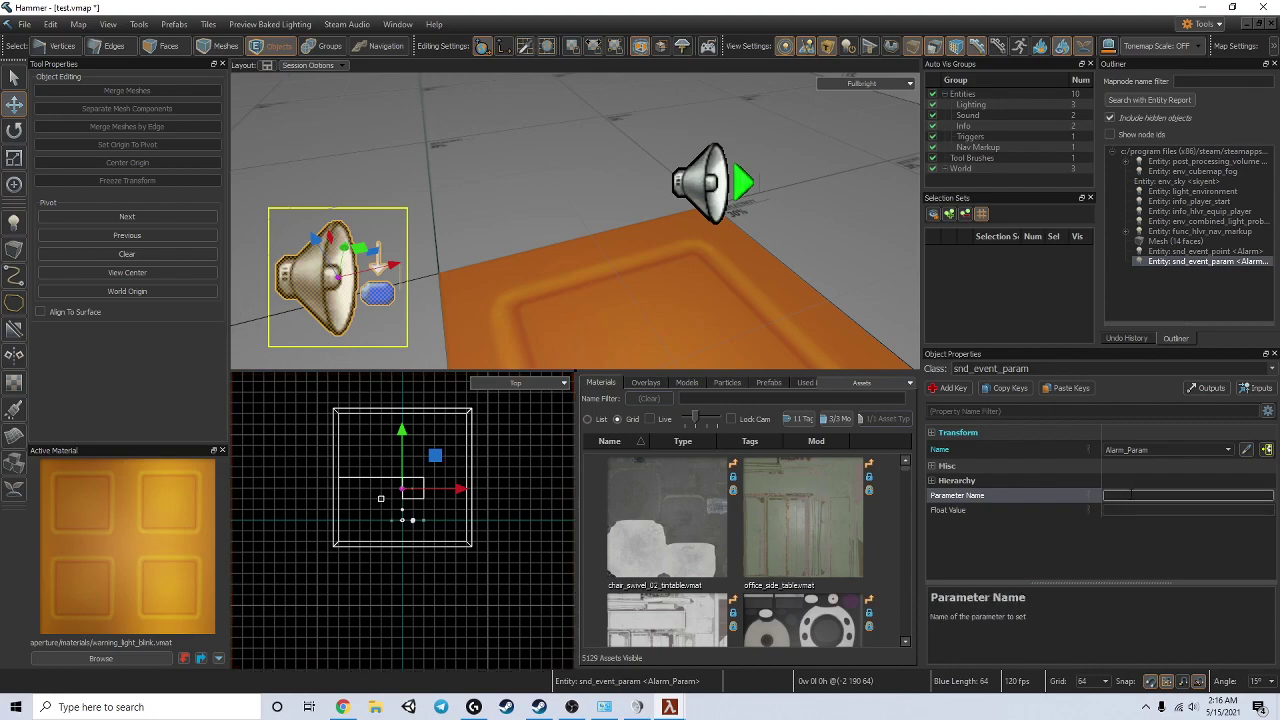
Open a blank Notepad window
click(214, 706)
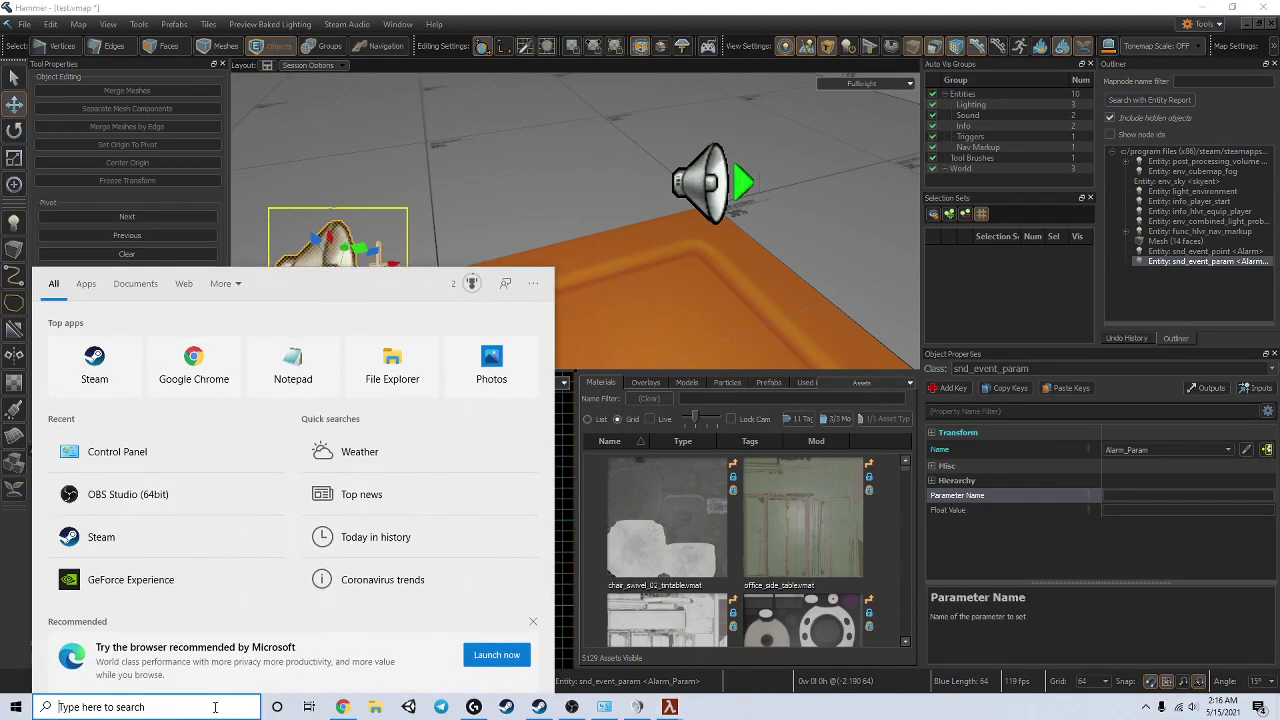
text(notepad)
key(Return)
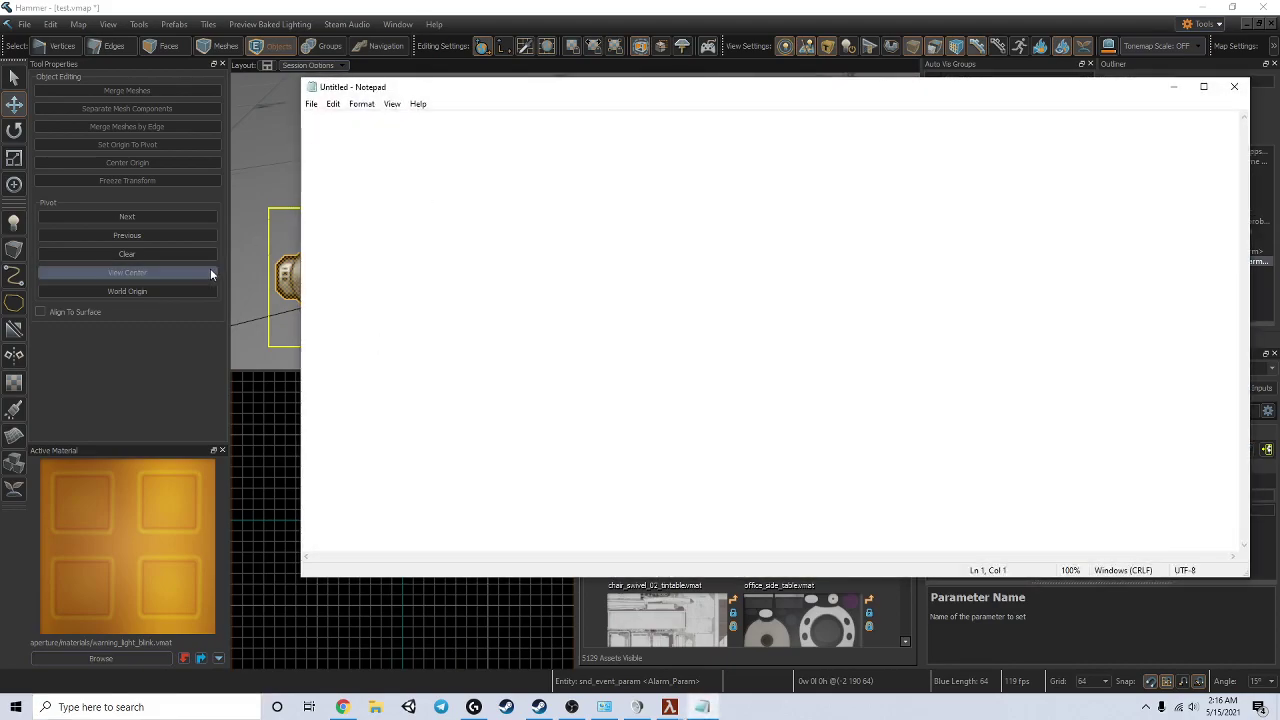
click(215, 270)
mouse_move(667, 707)
click(559, 662)
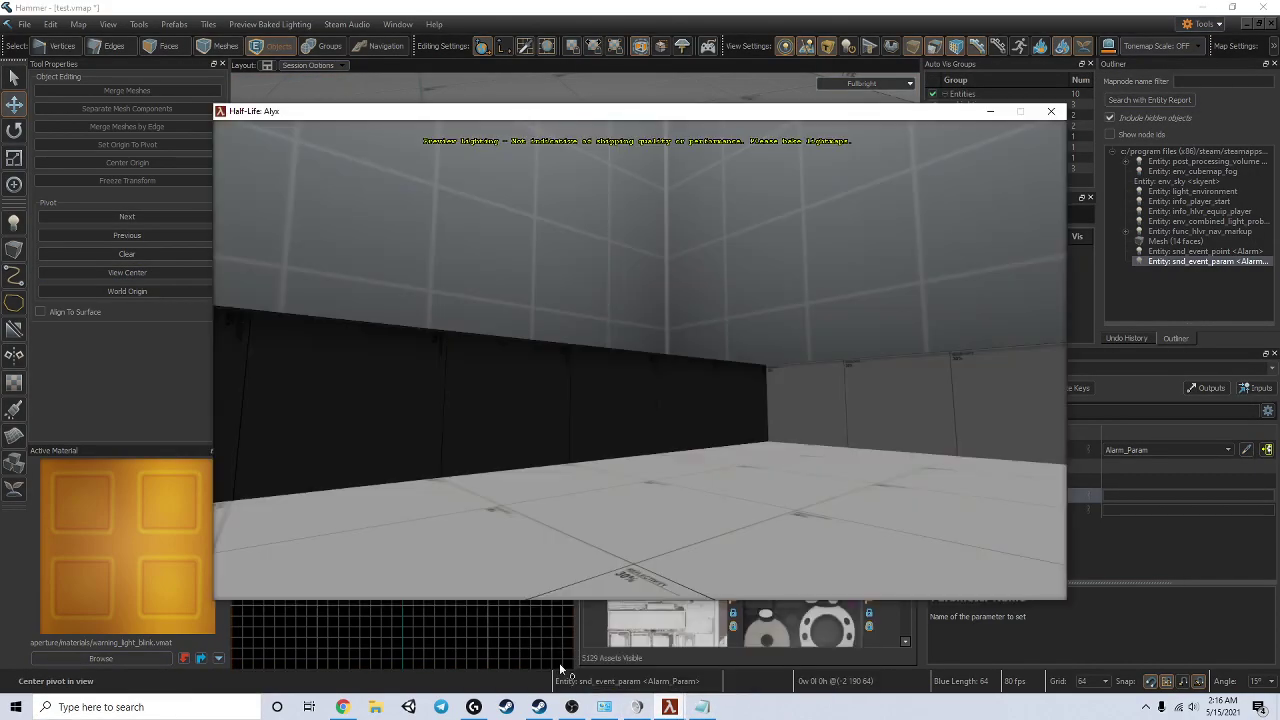
key(grave)
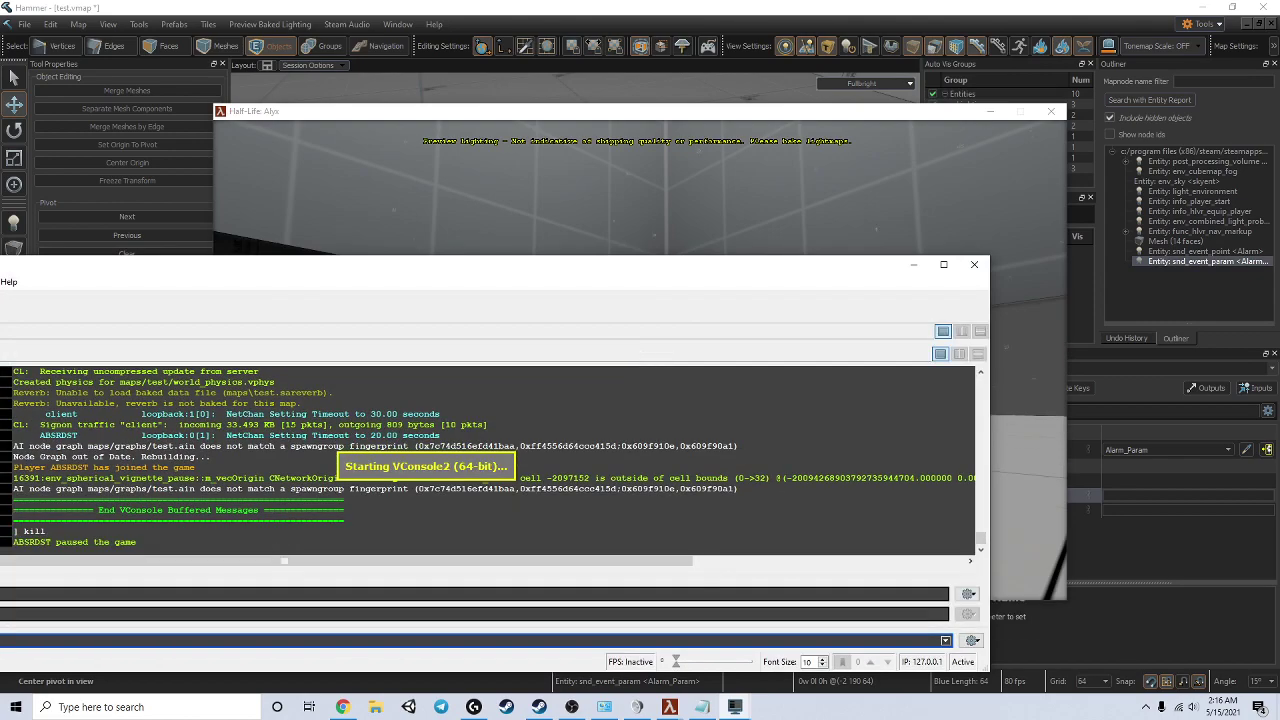
click(340, 80)
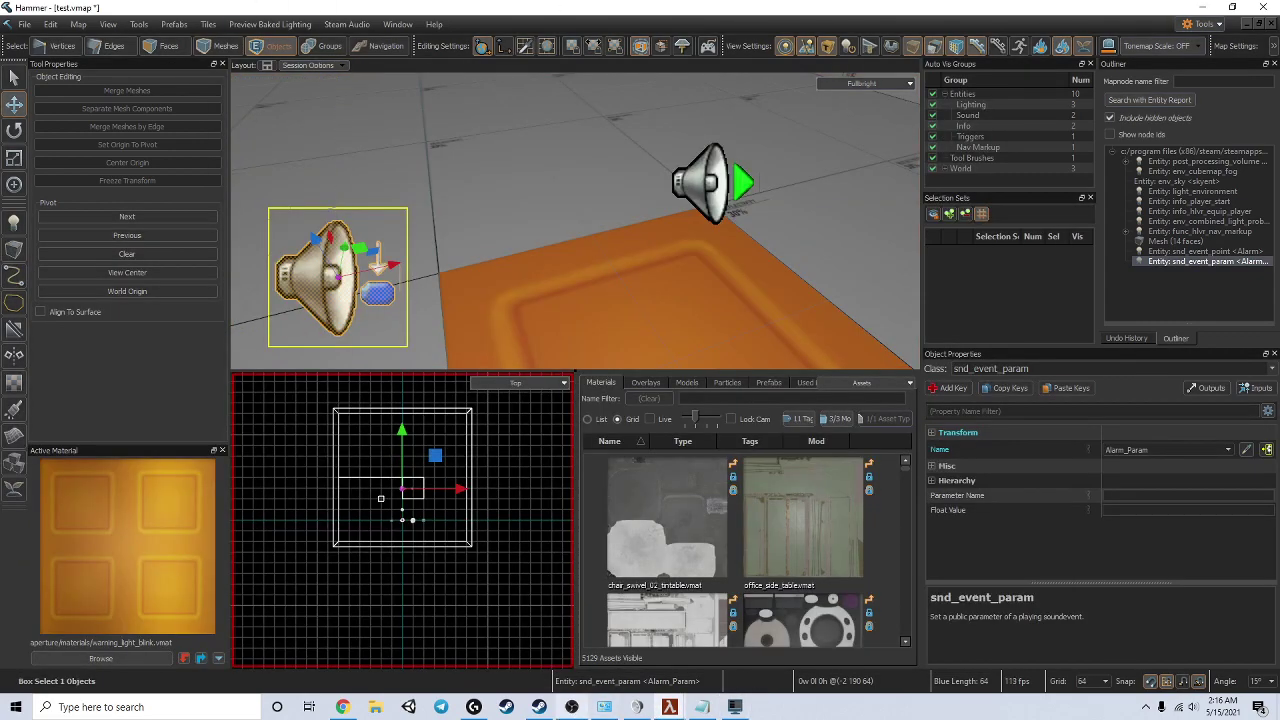
In Notepad, show all file types and open house_sounds.vsndevts from the zombielab addon's soundevents folder
click(702, 707)
click(311, 104)
click(358, 151)
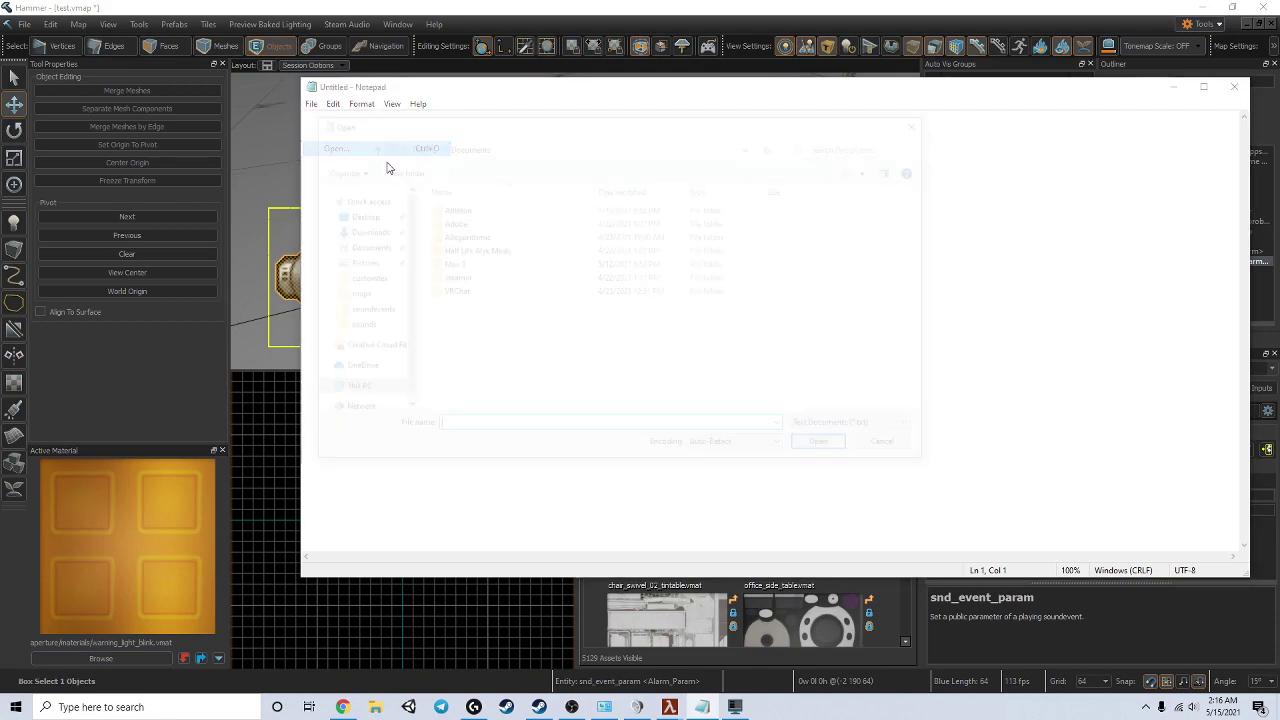
click(488, 252)
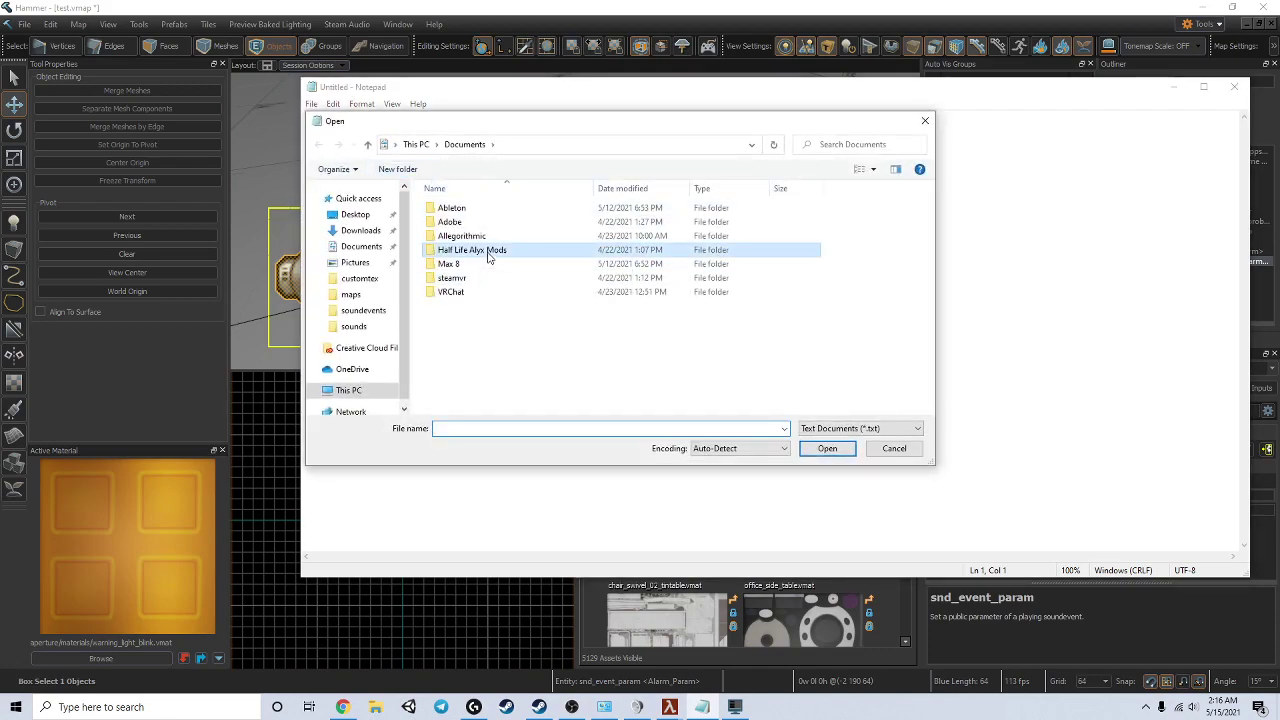
click(365, 311)
double_click(530, 211)
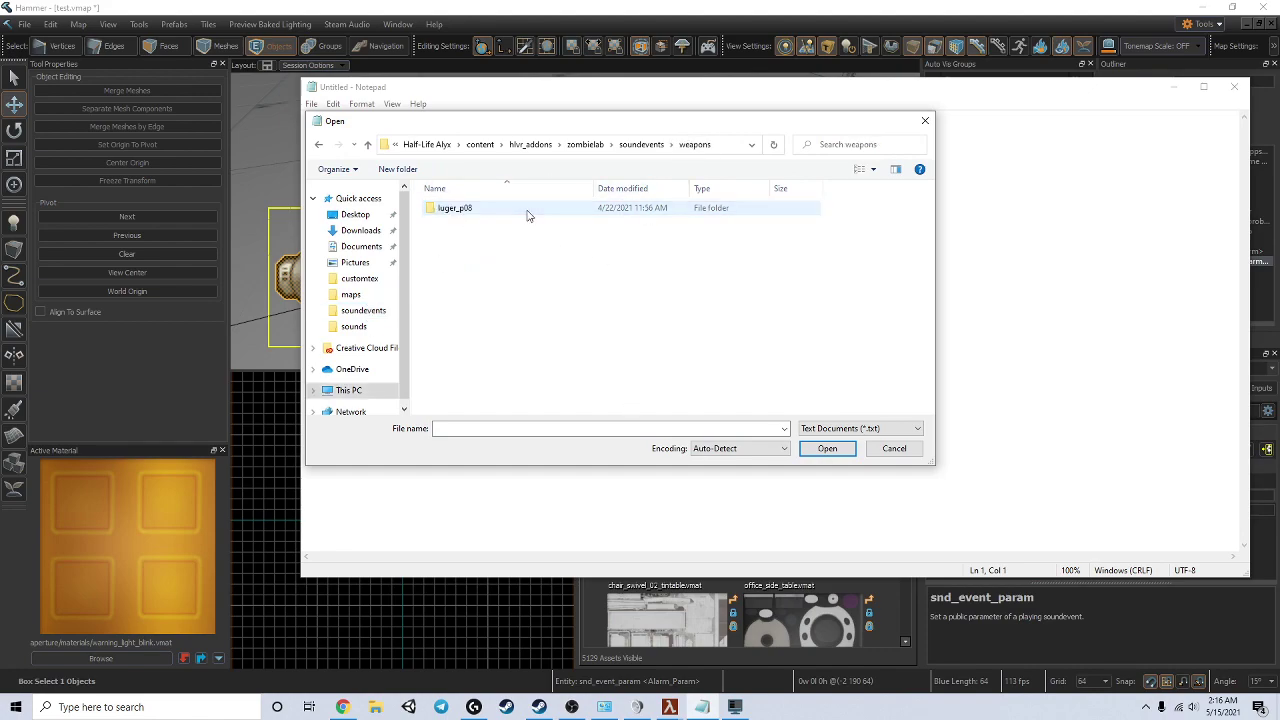
click(526, 213)
click(916, 432)
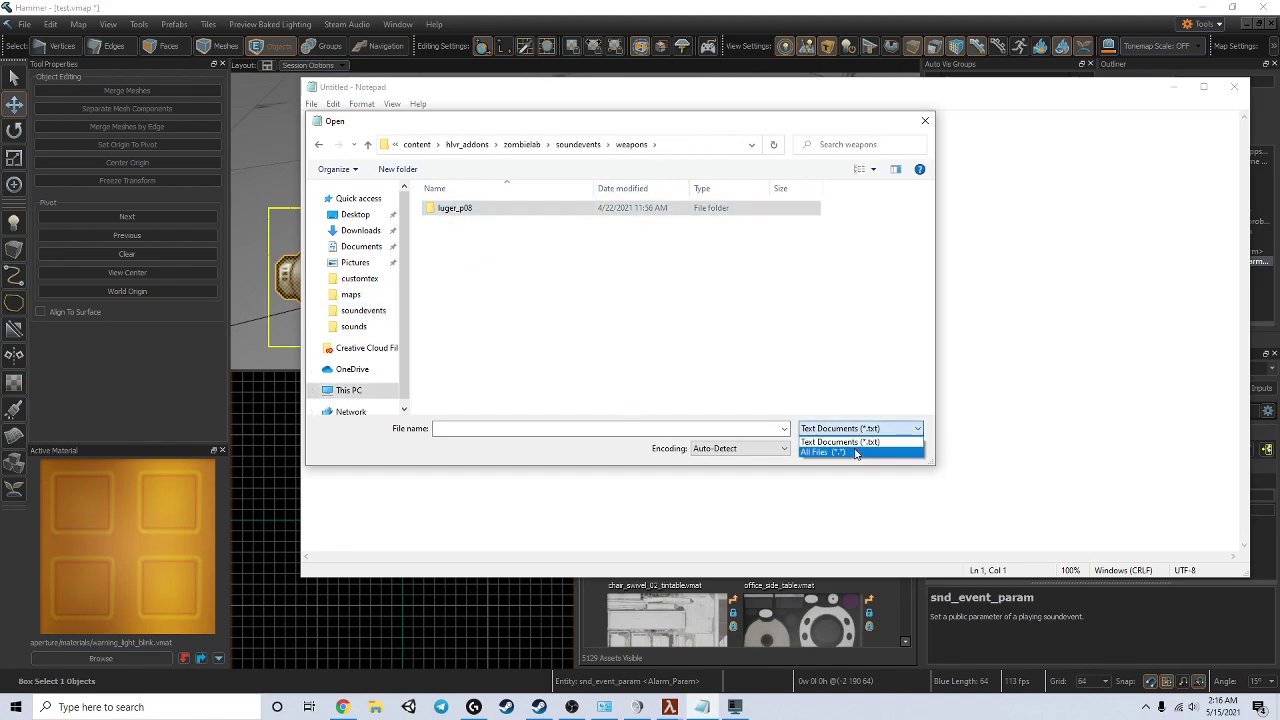
click(860, 448)
click(588, 145)
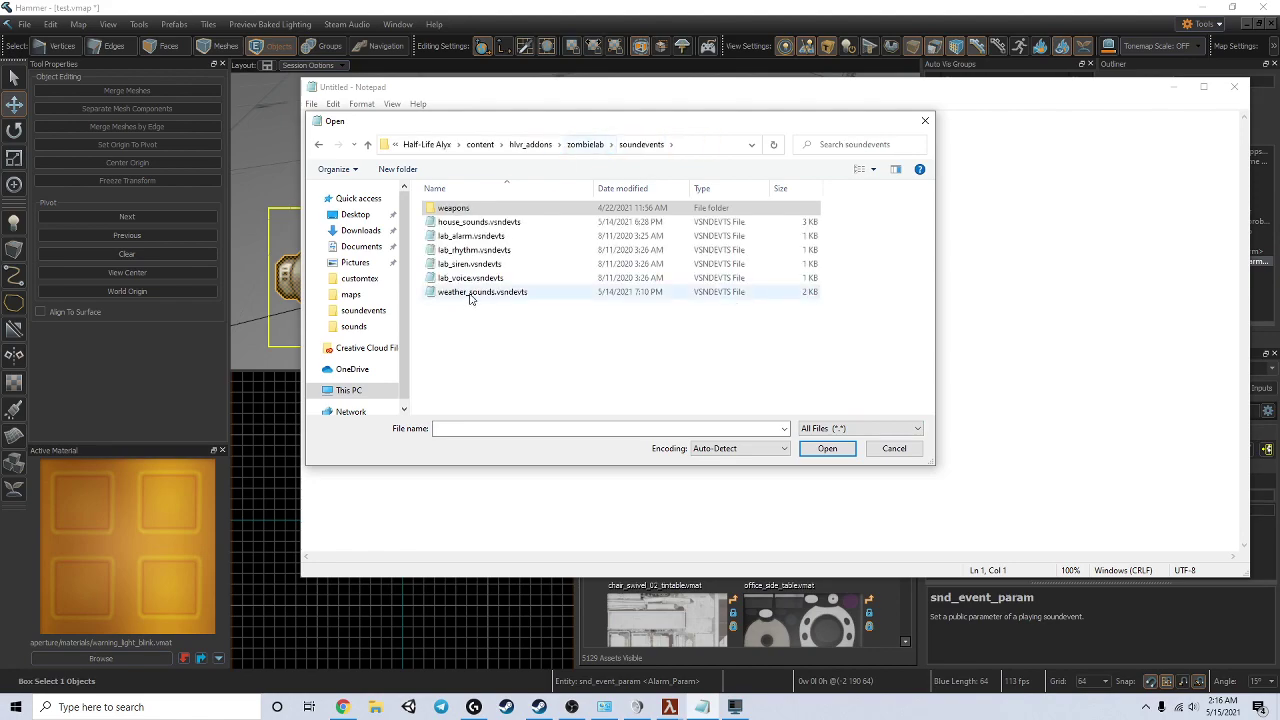
click(490, 222)
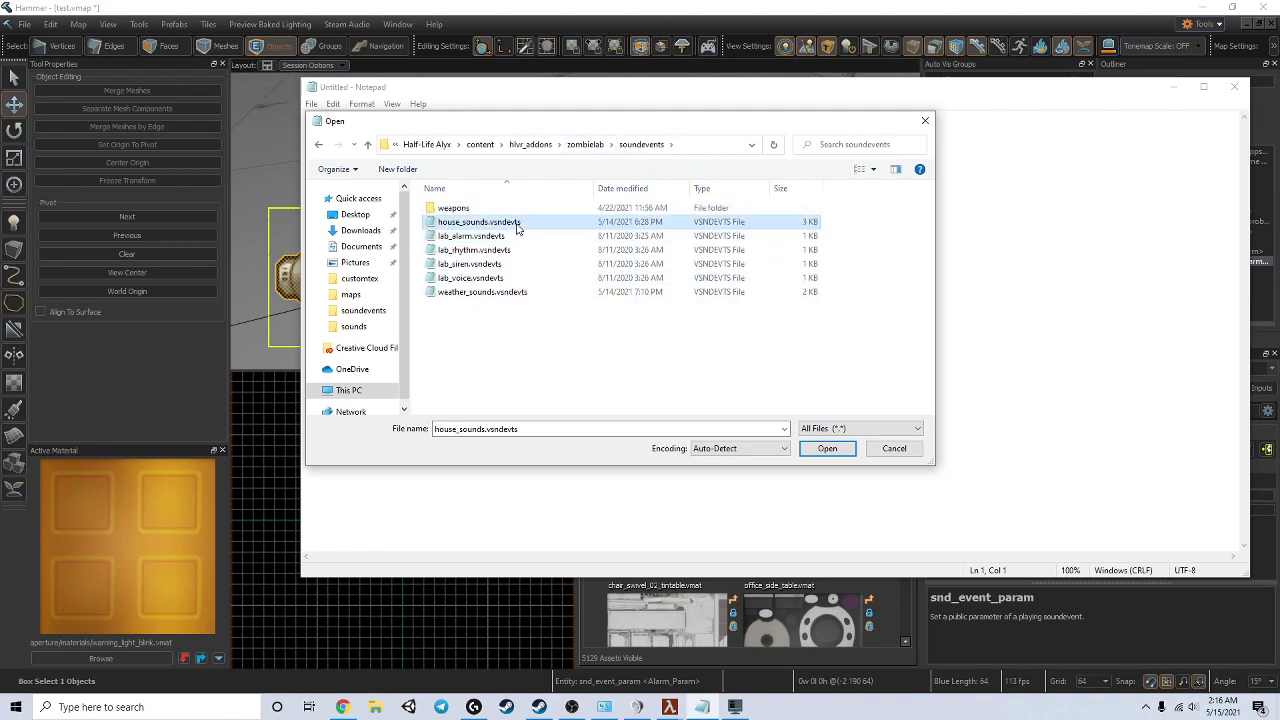
click(827, 449)
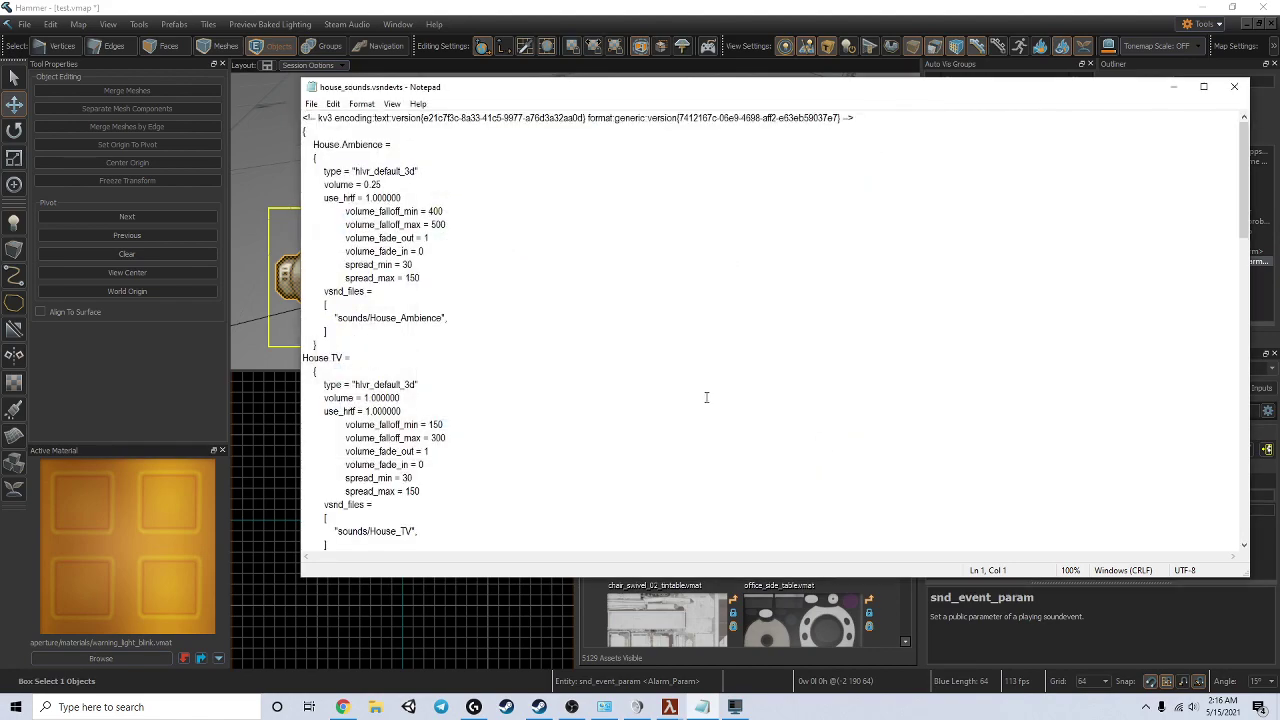
Move the Notepad window aside and copy the parameter name volume from the House.Ambience sound event
drag(387, 146, 509, 340)
click(492, 300)
drag(478, 98, 866, 143)
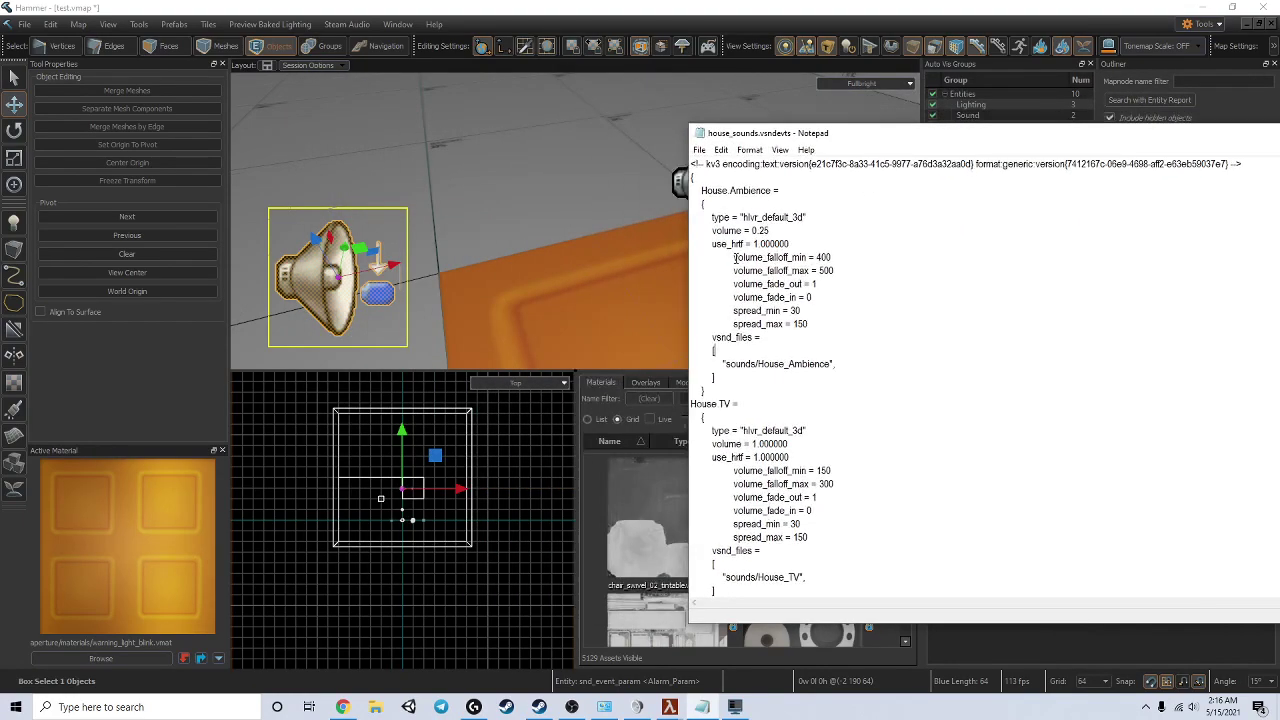
drag(735, 257, 714, 228)
drag(876, 150, 716, 163)
click(587, 247)
drag(547, 247, 578, 247)
key(ctrl+c)
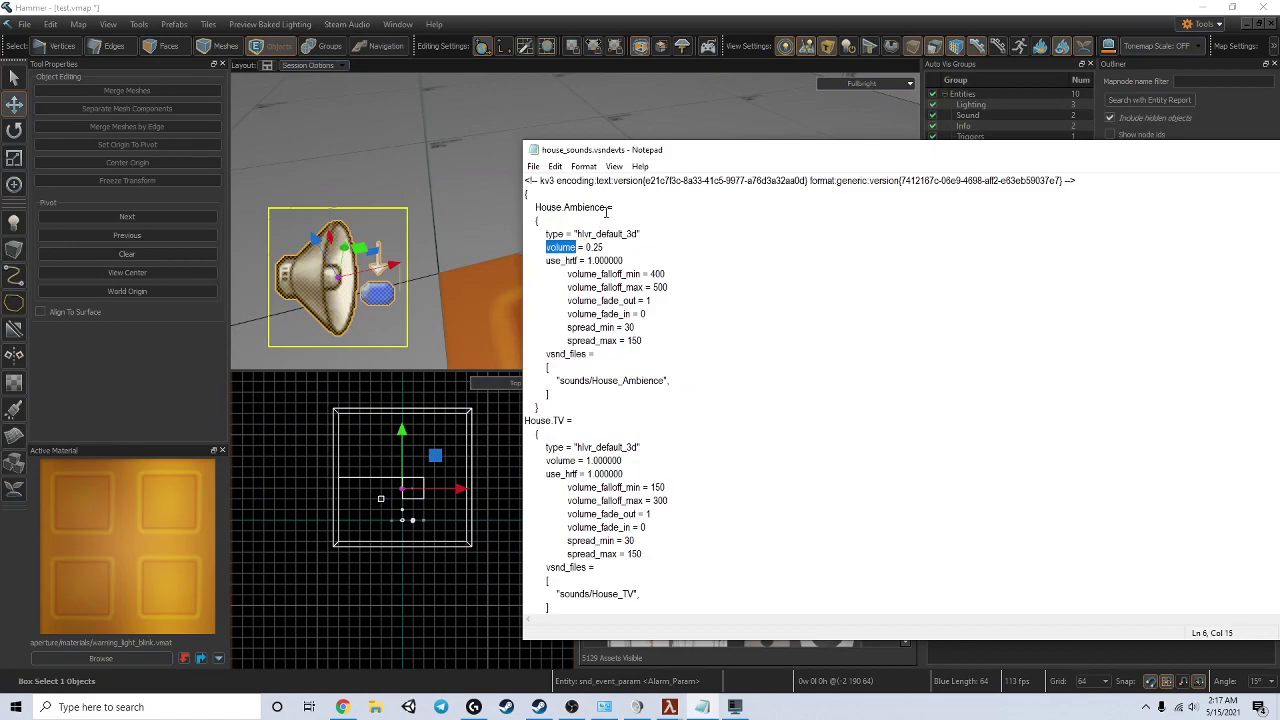
Back in Hammer, set Alarm_Param's Parameter Name to volume and enter its Float Value
click(452, 186)
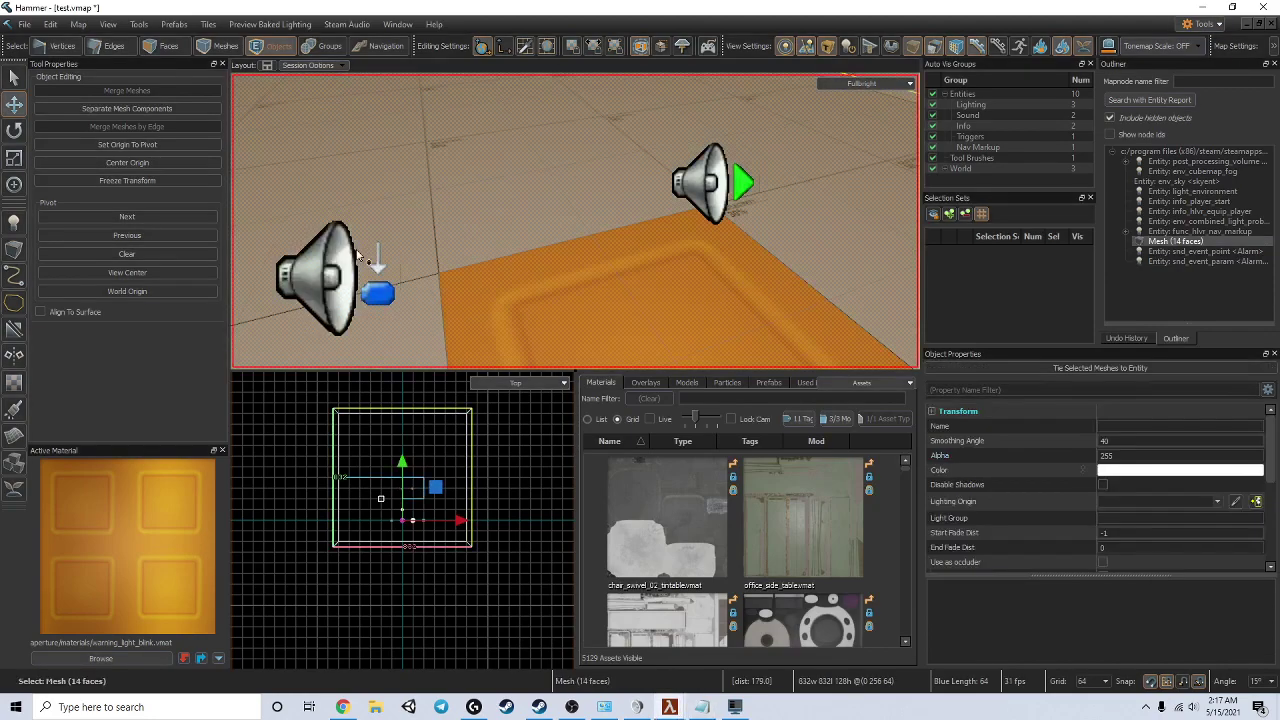
click(1160, 494)
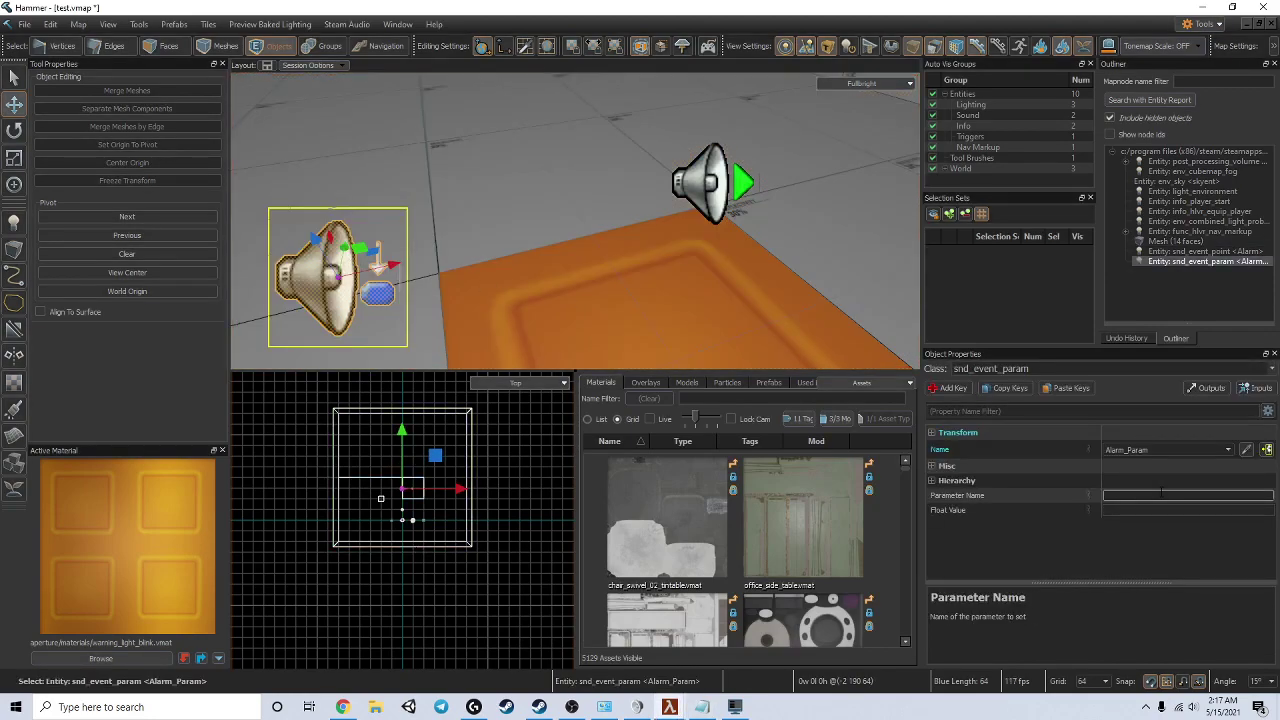
key(ctrl+v)
click(1103, 511)
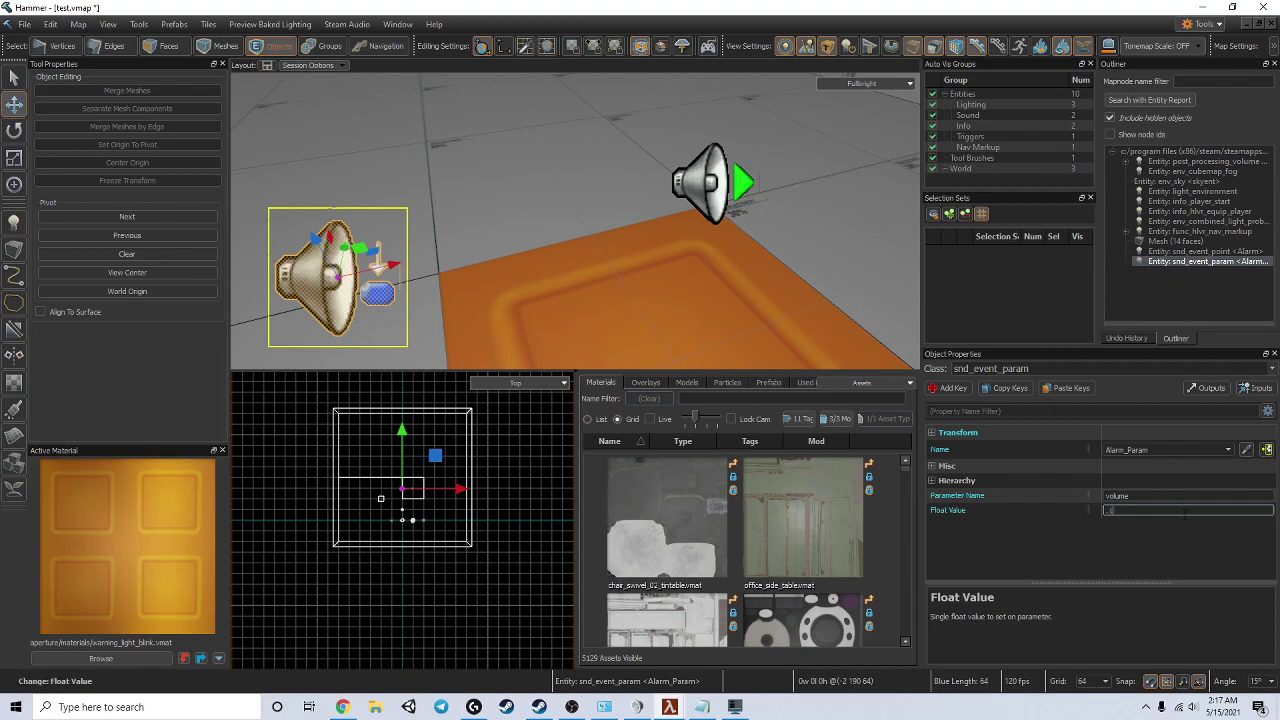
Save test.vmap and build it with Load in engine after building enabled
key(ctrl+s)
click(725, 175)
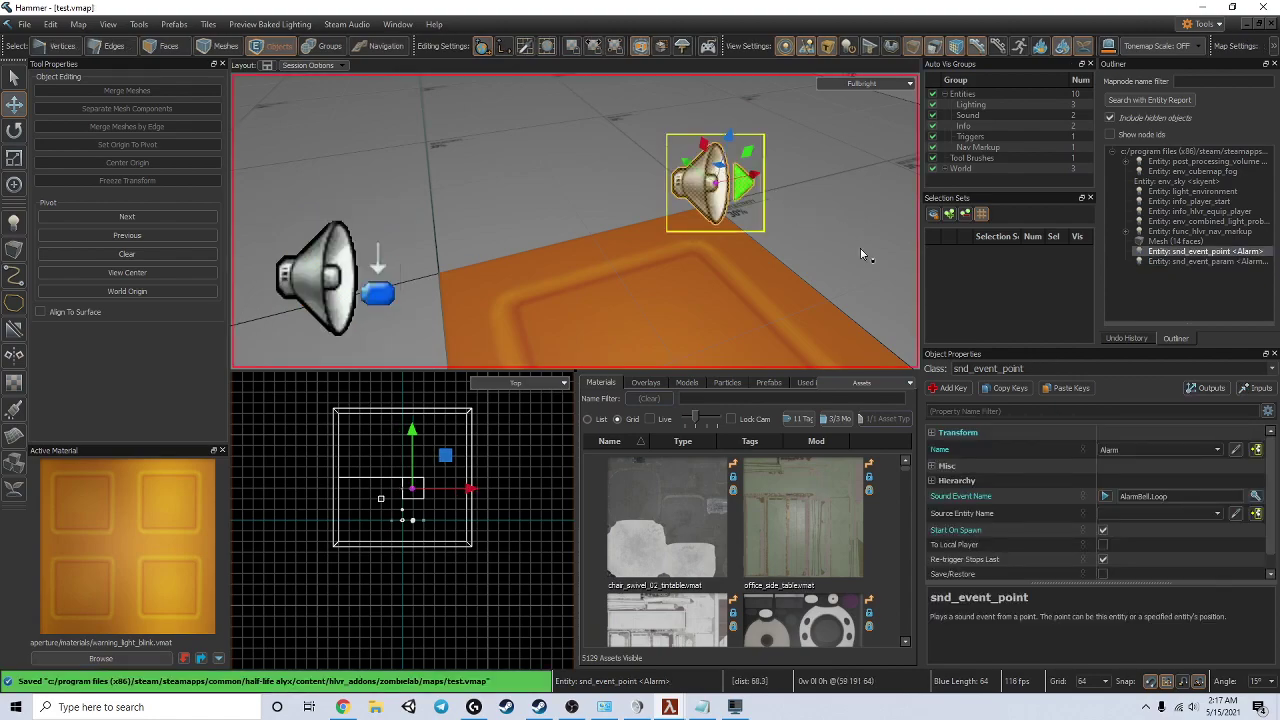
click(708, 46)
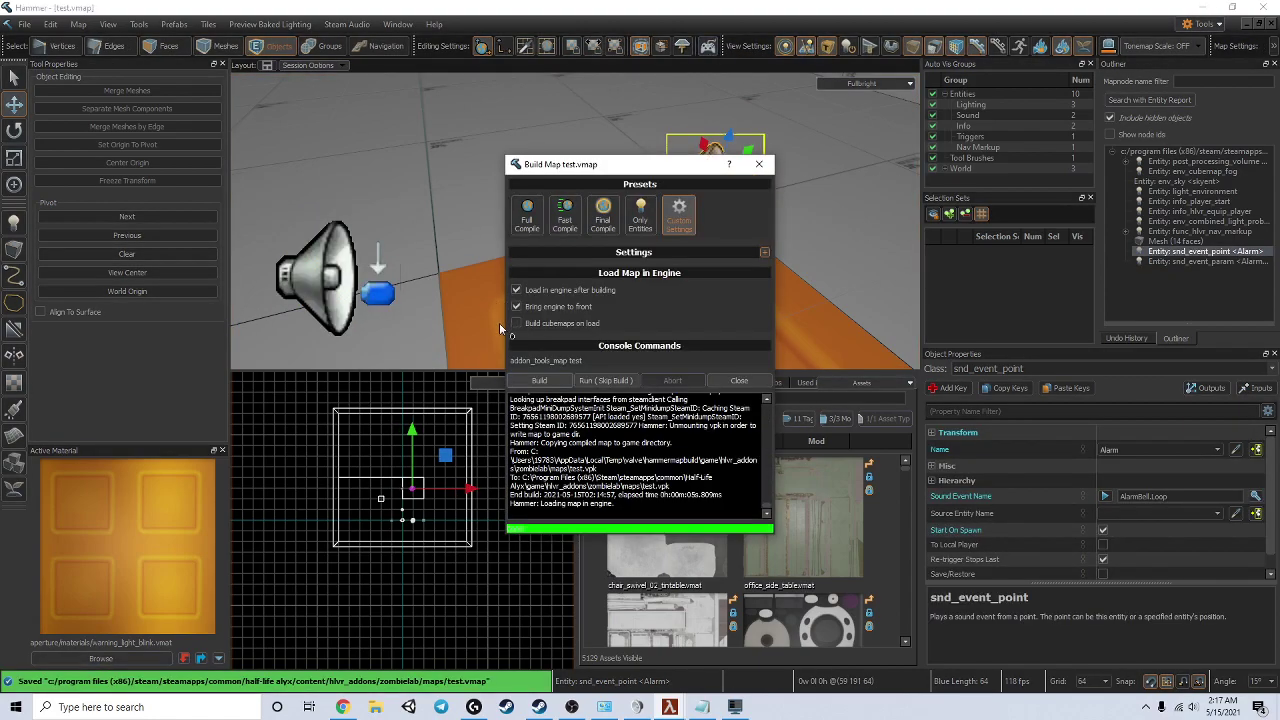
click(555, 382)
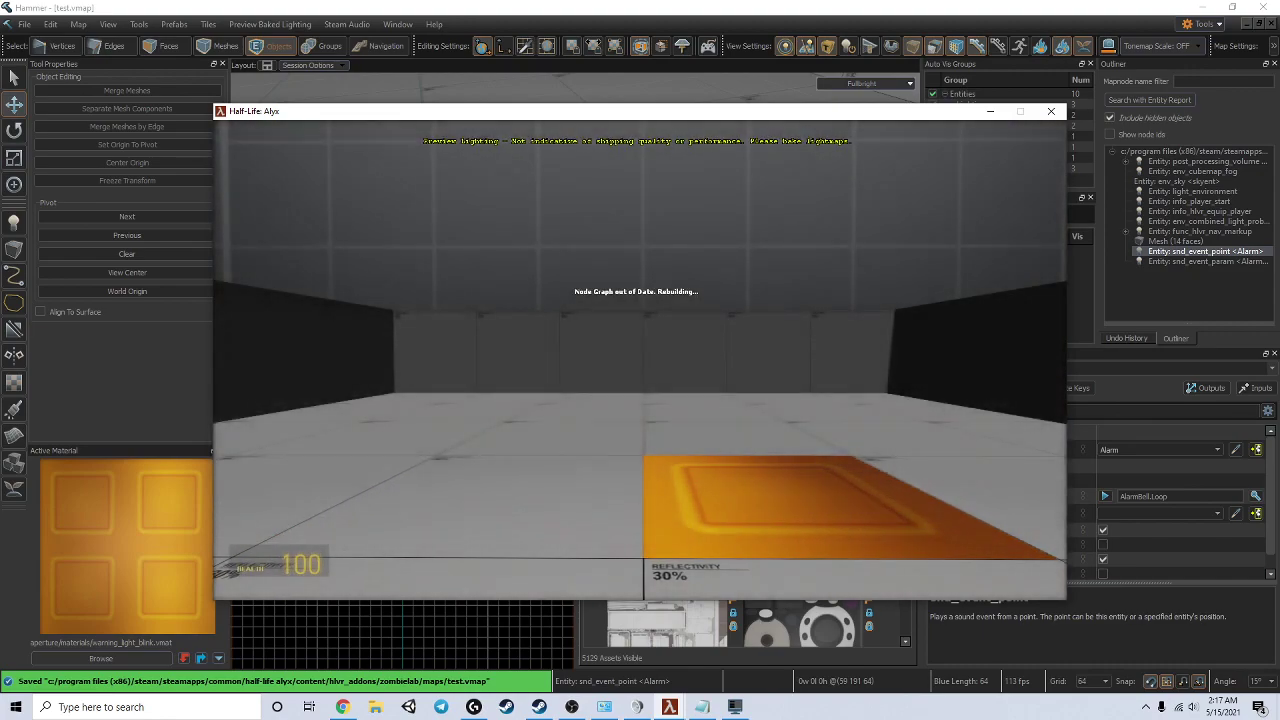
Walk around the orange tile in the running game to check the alarm sound, and return to Hammer
key(w)
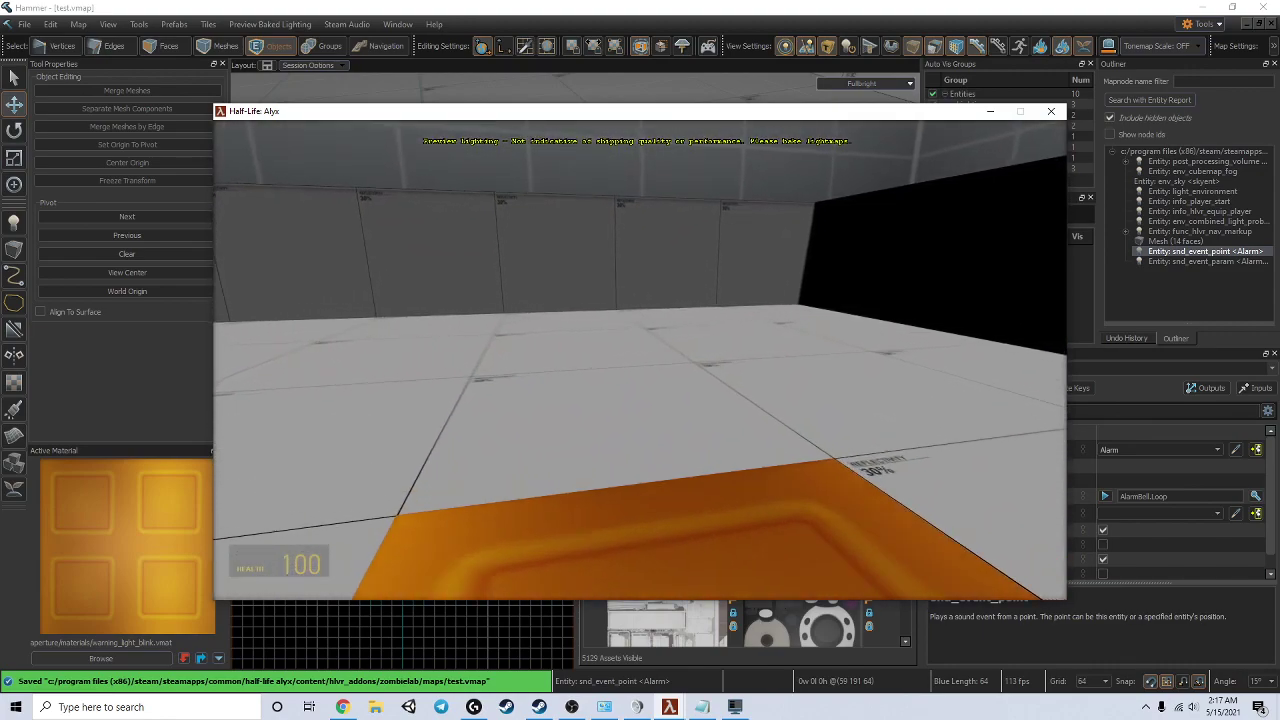
key(s)
key(a)
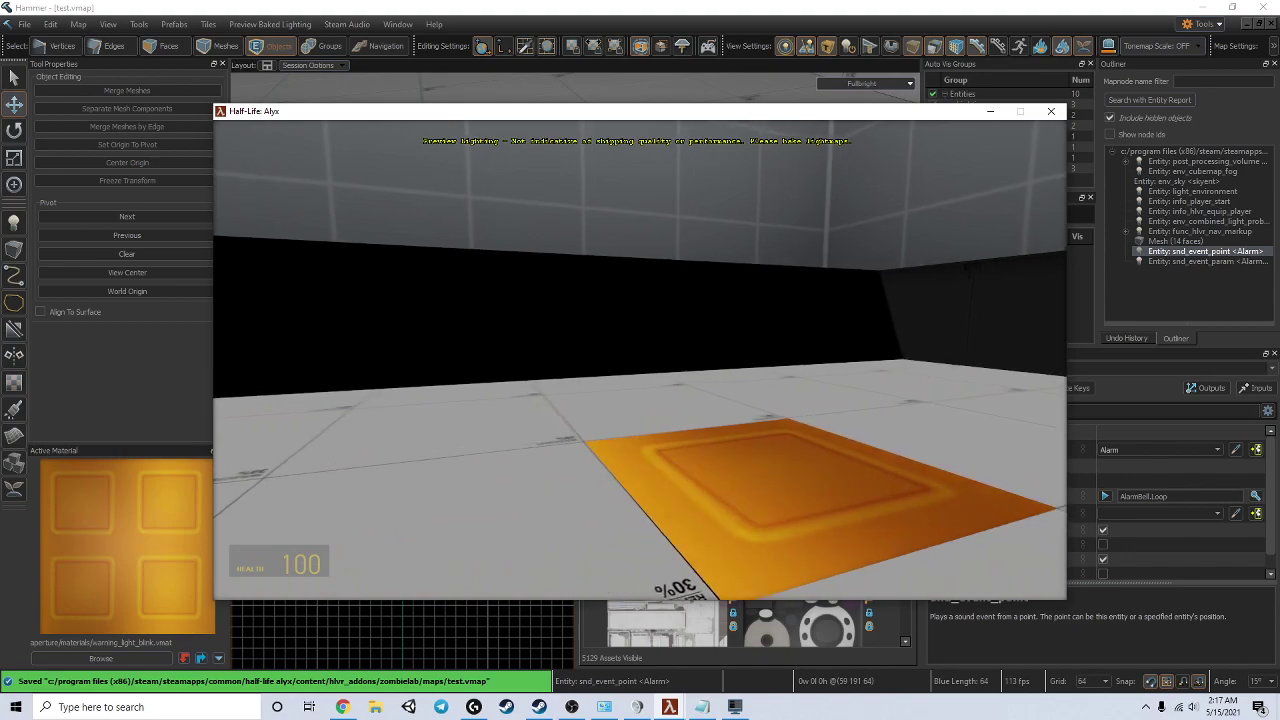
key(a)
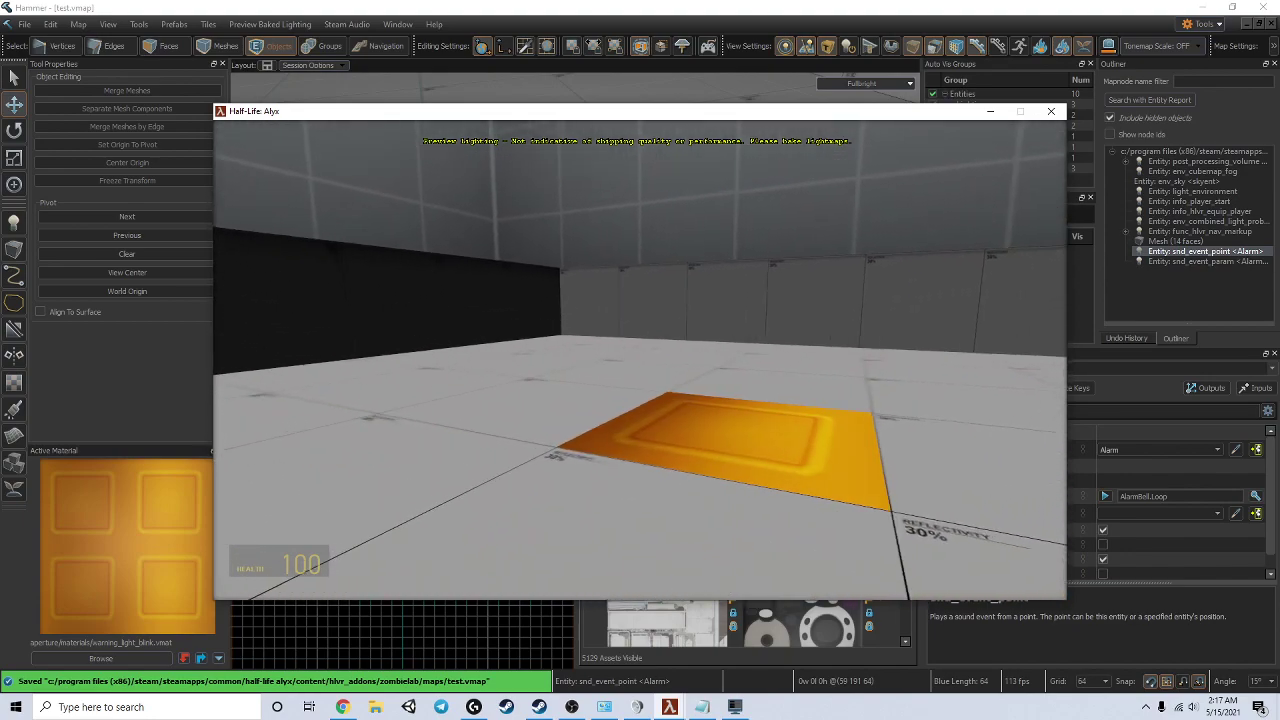
key(w)
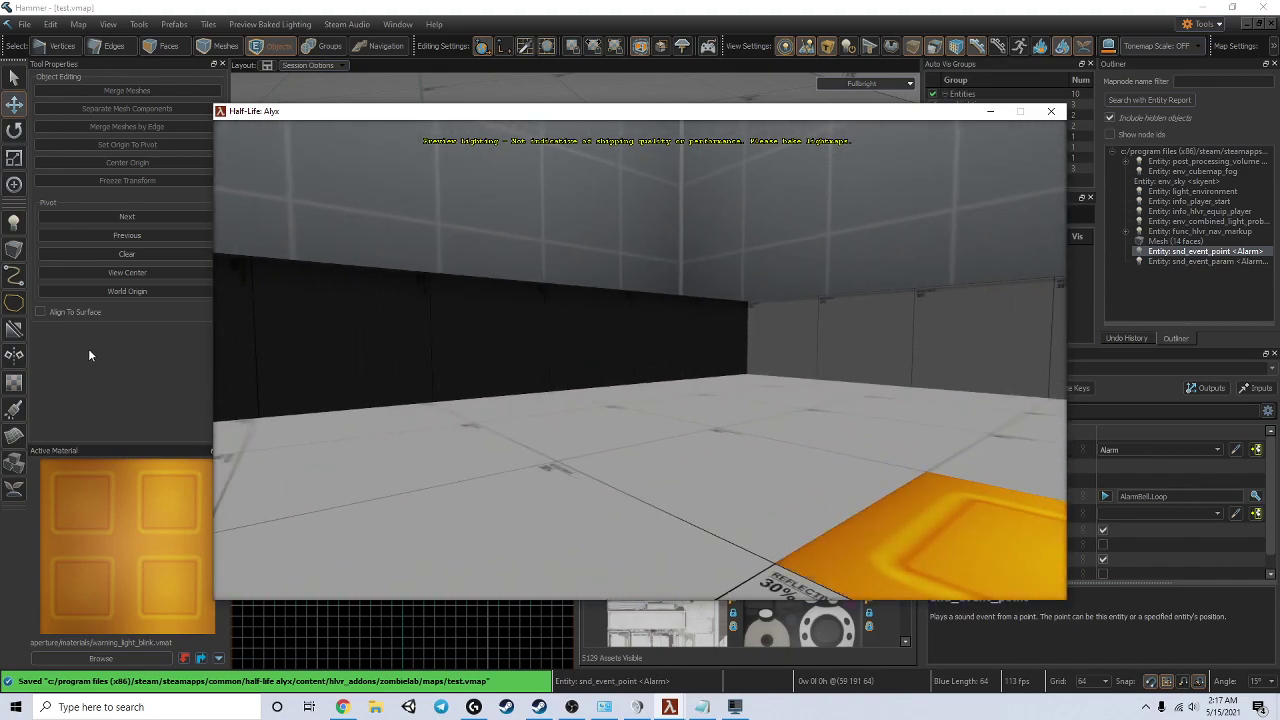
click(88, 348)
Create a block mesh 128 x 128 x 64 units high over the orange tile and select it
click(757, 167)
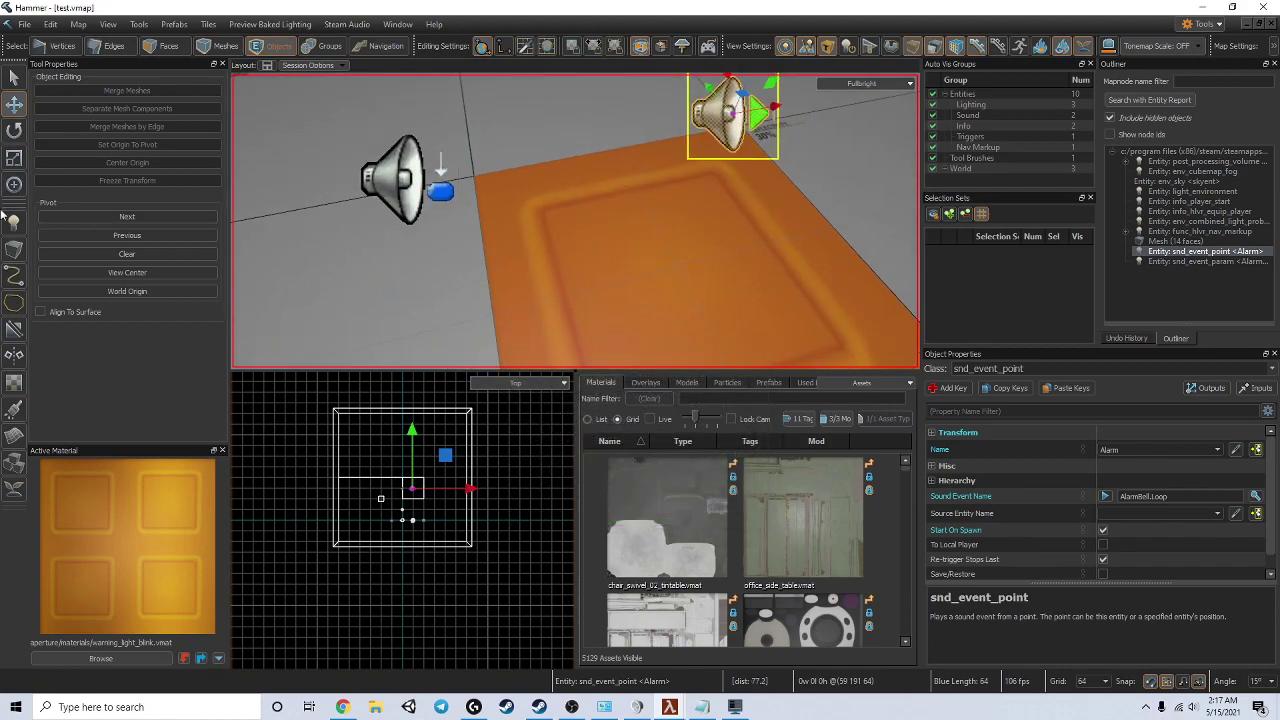
key(shift+b)
drag(477, 171, 832, 335)
scroll(708, 283, down, 3)
click(187, 116)
click(187, 119)
key(Return)
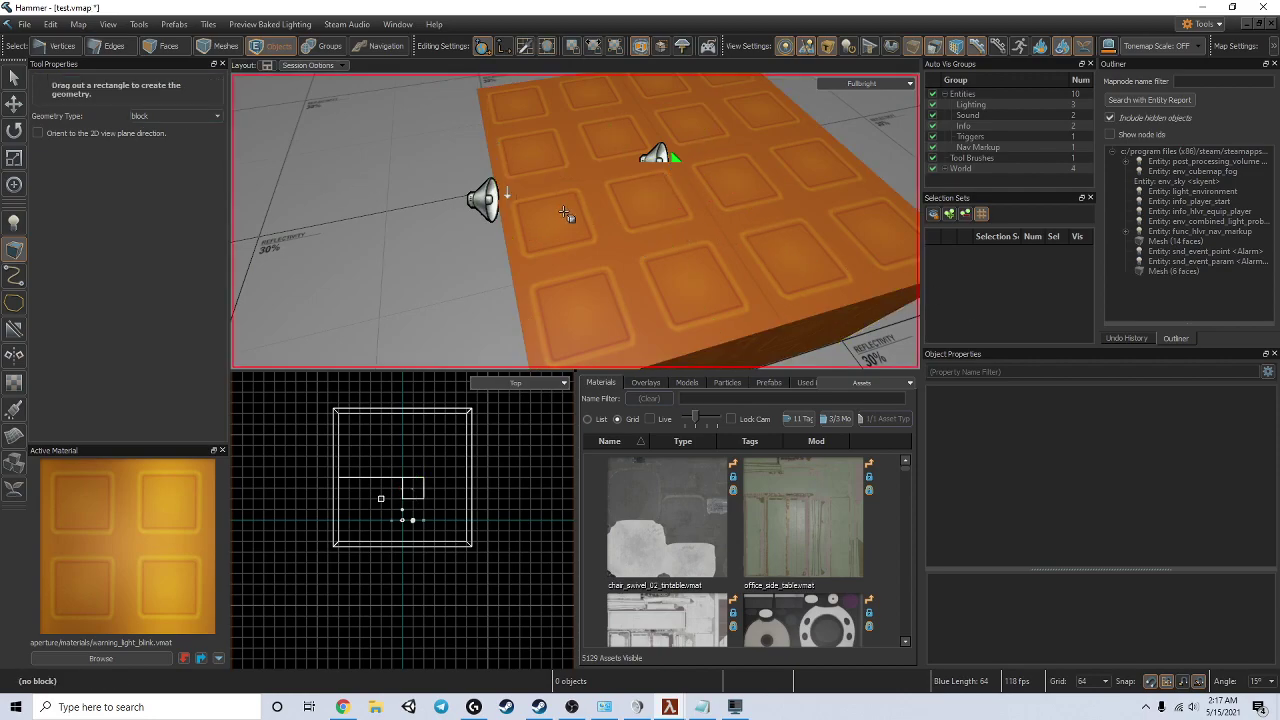
click(14, 77)
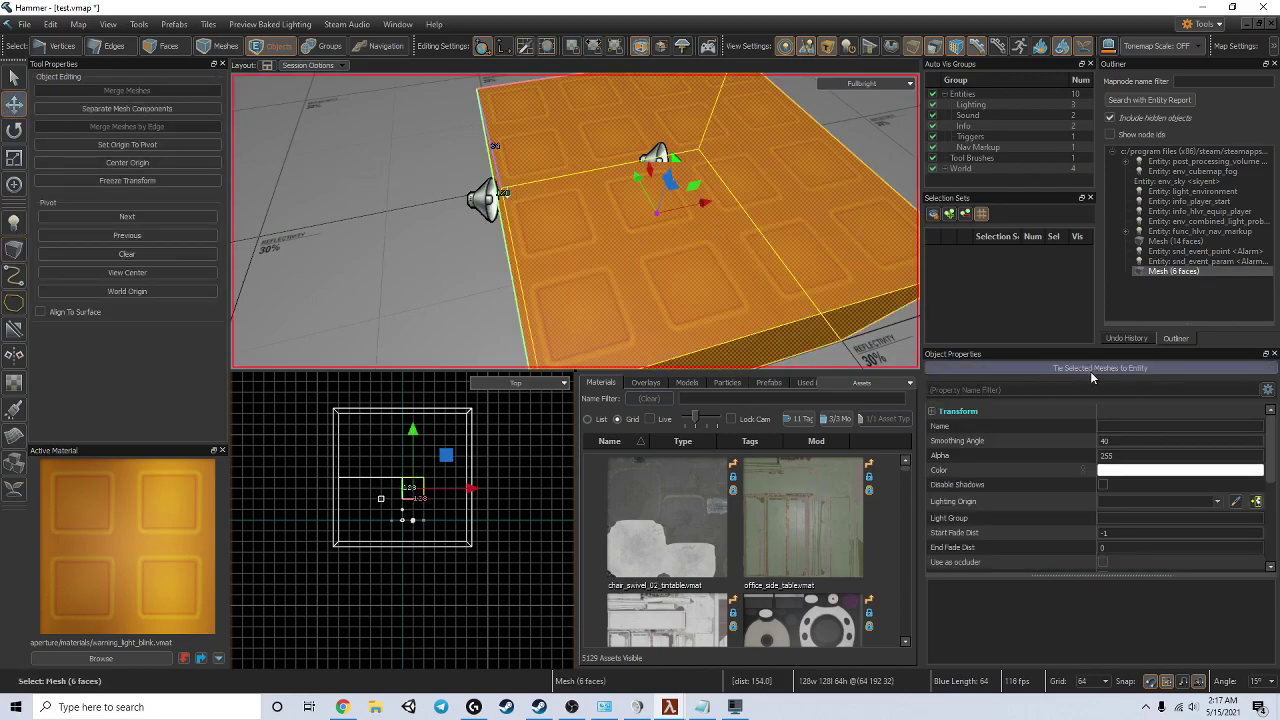
Tie the selected block mesh to a trigger_multiple entity and add an OnStartTouch output to it
key(ctrl+t)
click(1208, 388)
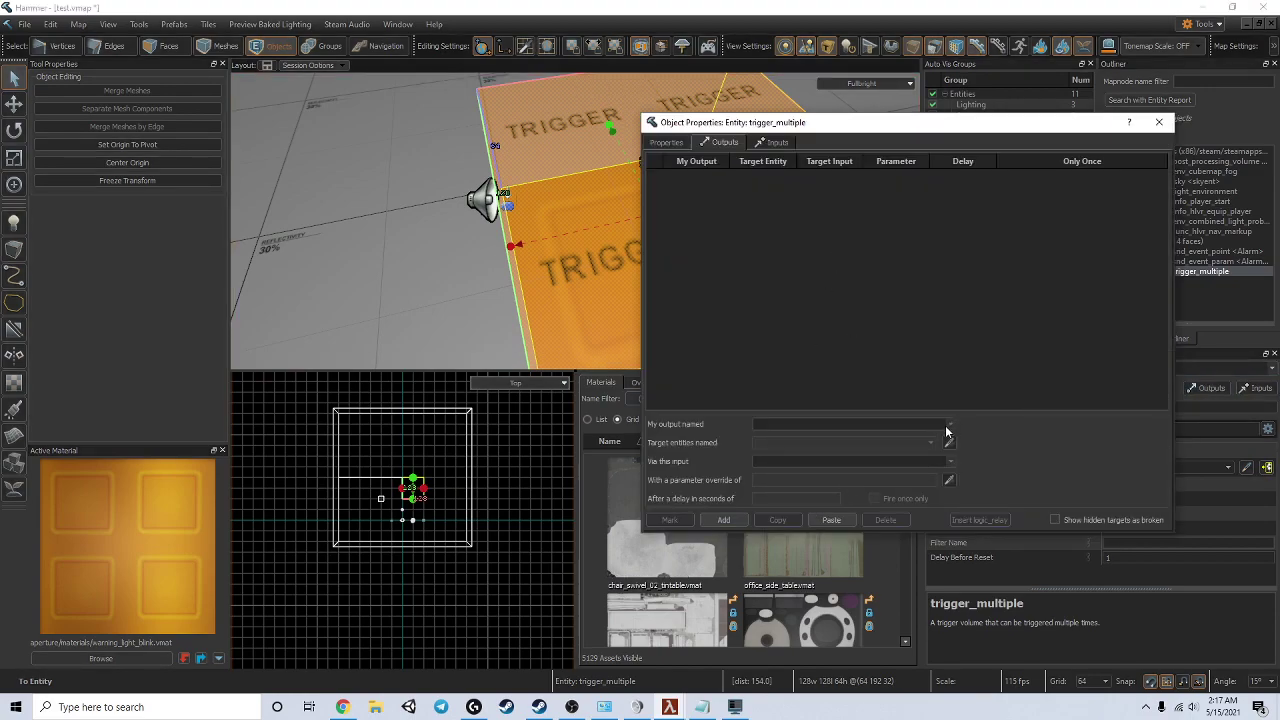
click(722, 520)
click(955, 427)
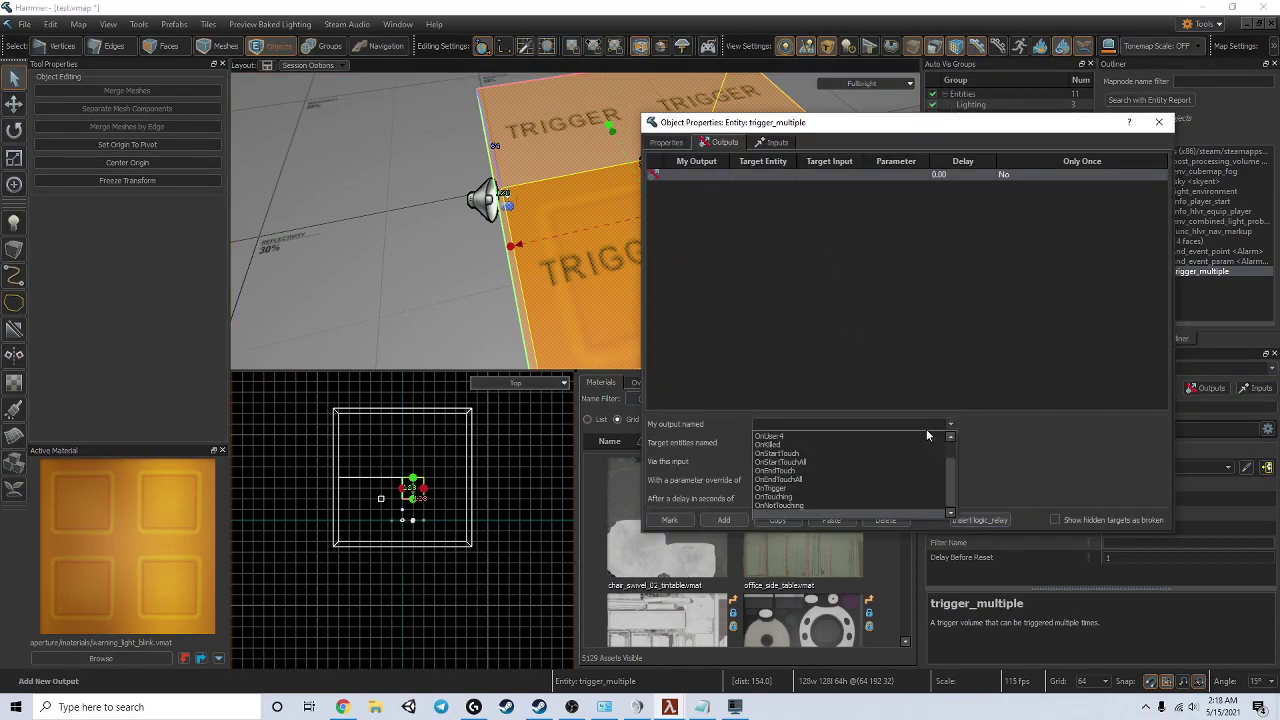
click(786, 453)
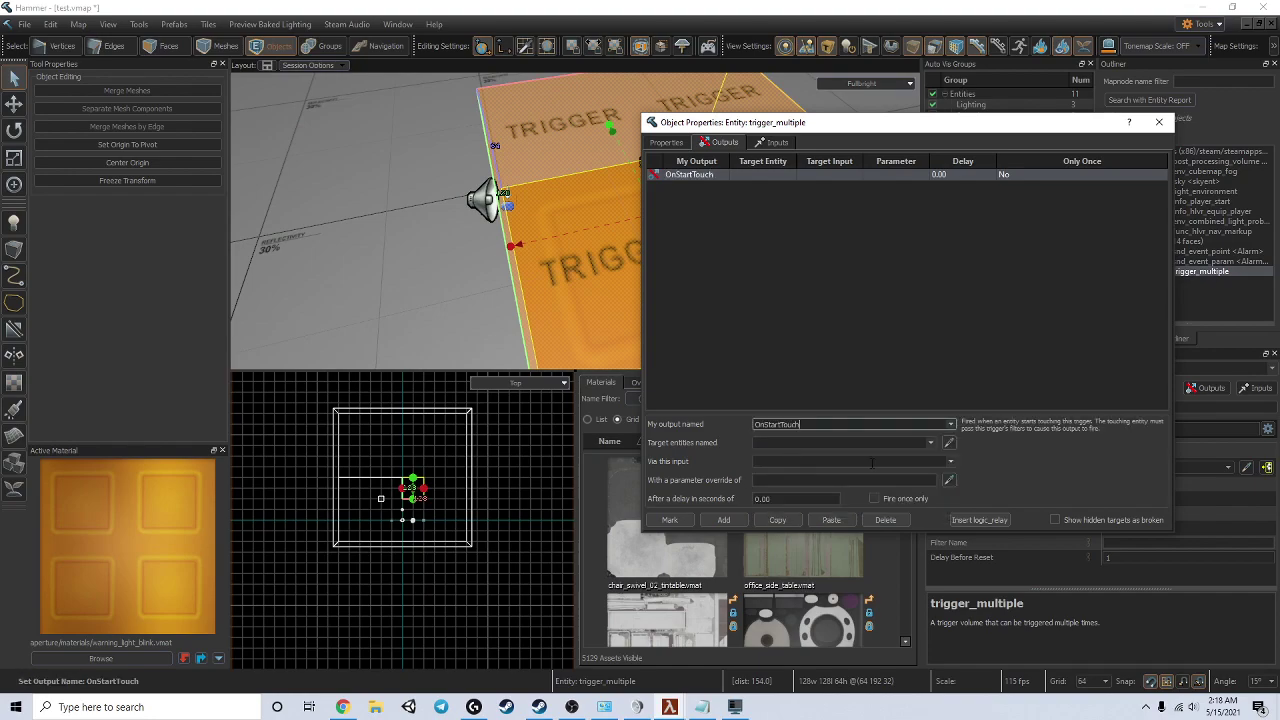
Target the OnStartTouch output at Alarm_Param via the SetFloatValue input with a parameter override of 1
click(949, 442)
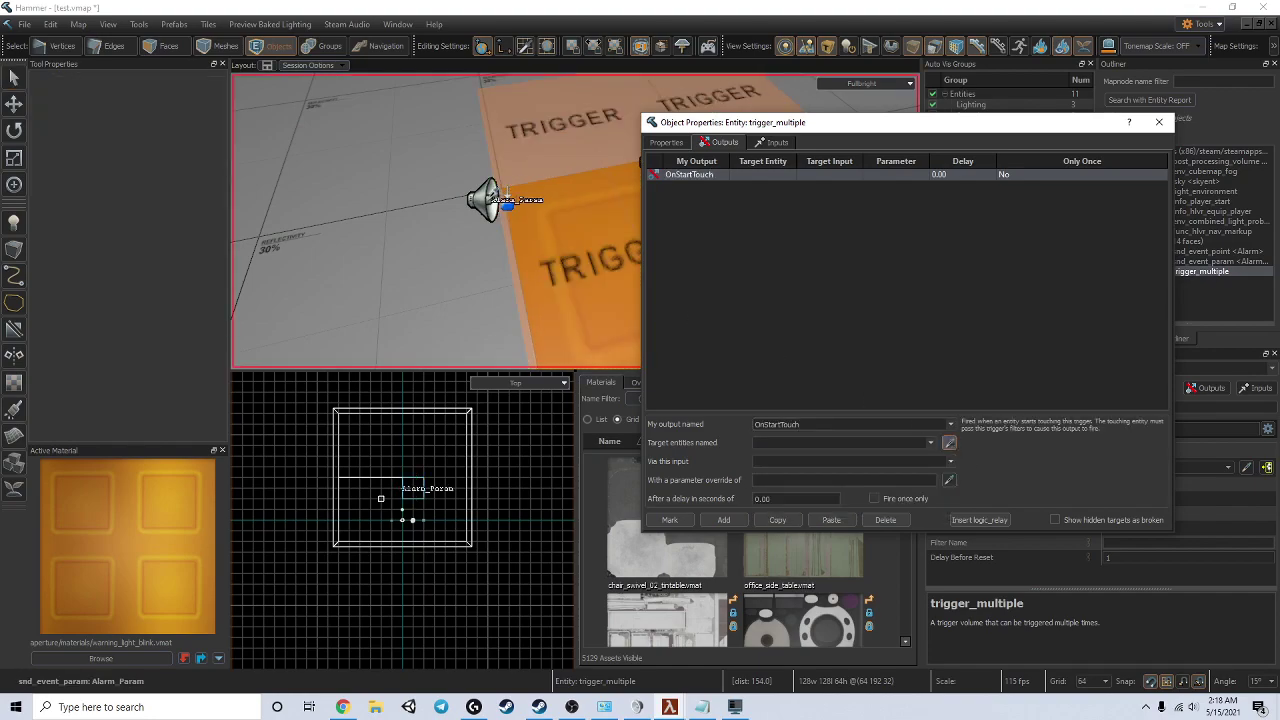
click(505, 194)
click(949, 466)
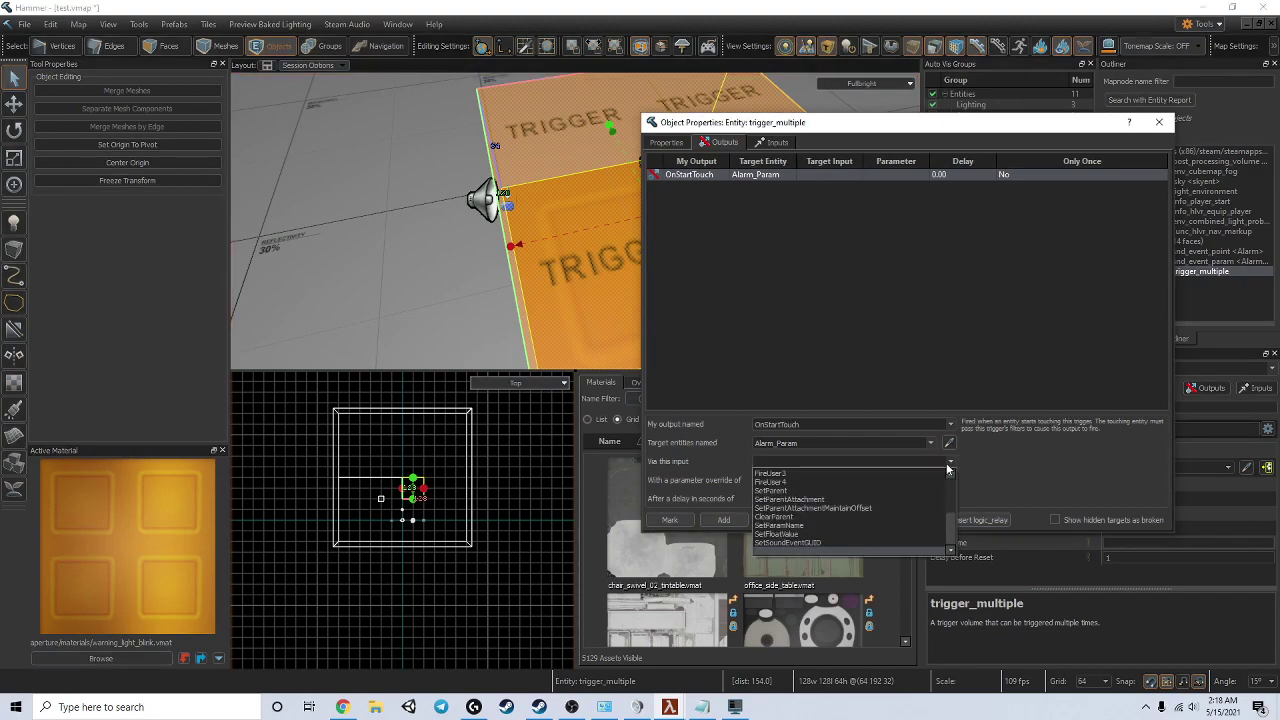
click(806, 535)
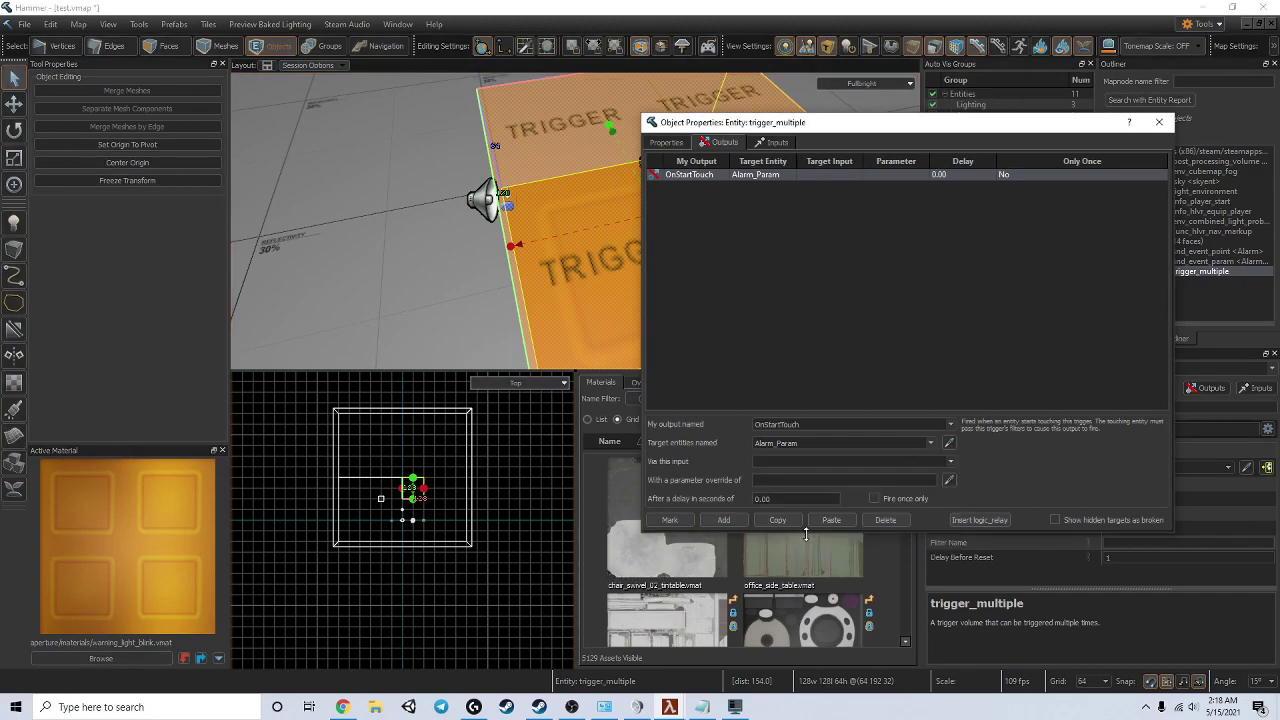
click(821, 481)
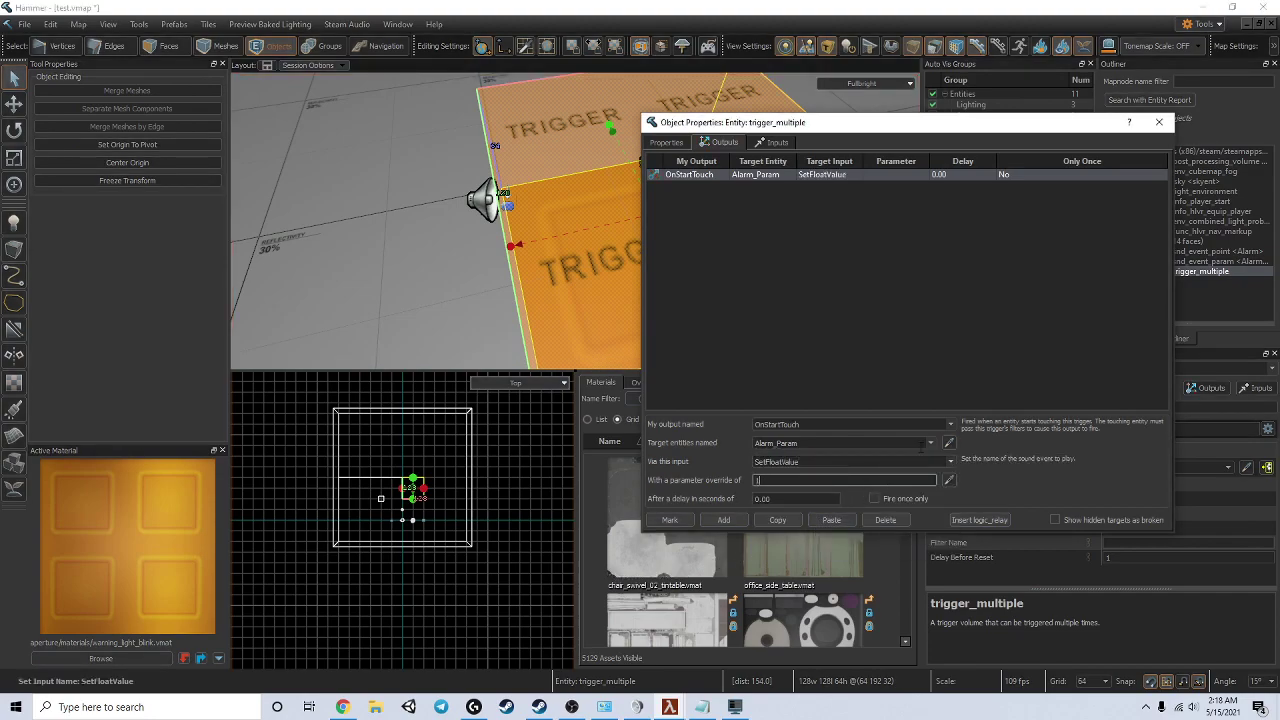
text(1)
click(748, 218)
Duplicate the OnStartTouch output, change the copy to OnEndTouch with a parameter override of 0, and close the trigger's properties dialog
click(728, 177)
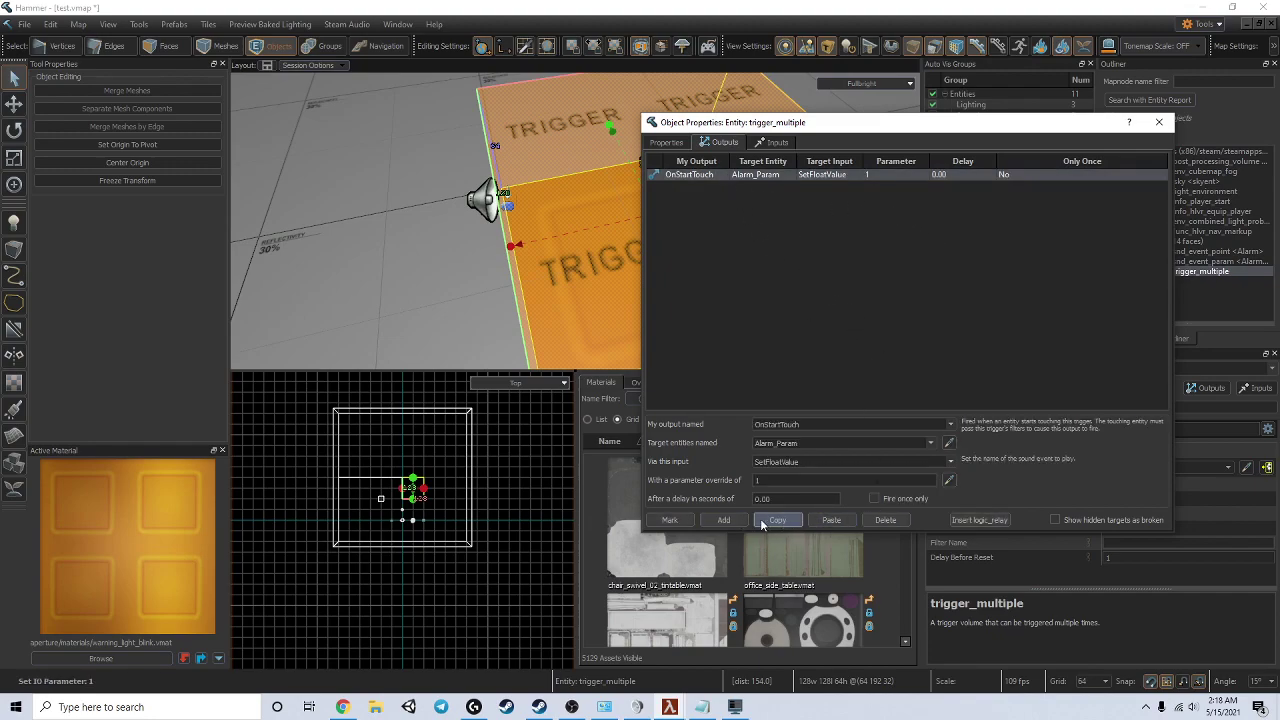
click(831, 520)
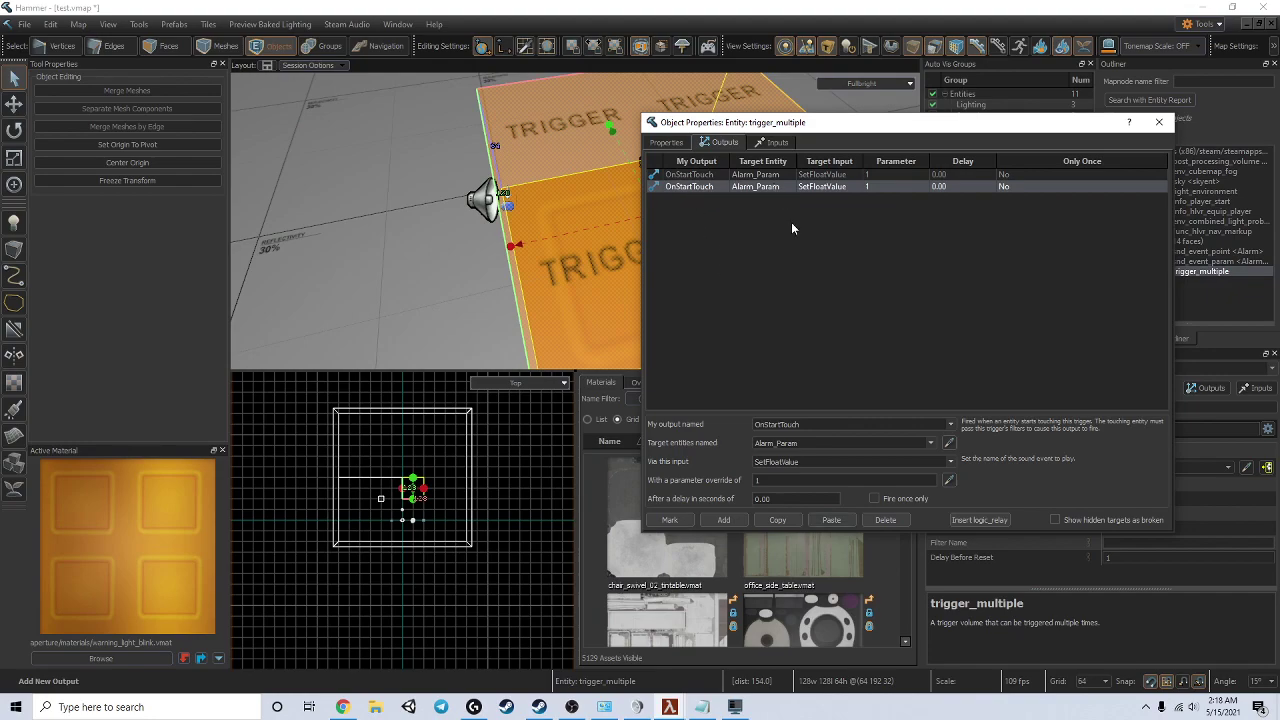
click(950, 424)
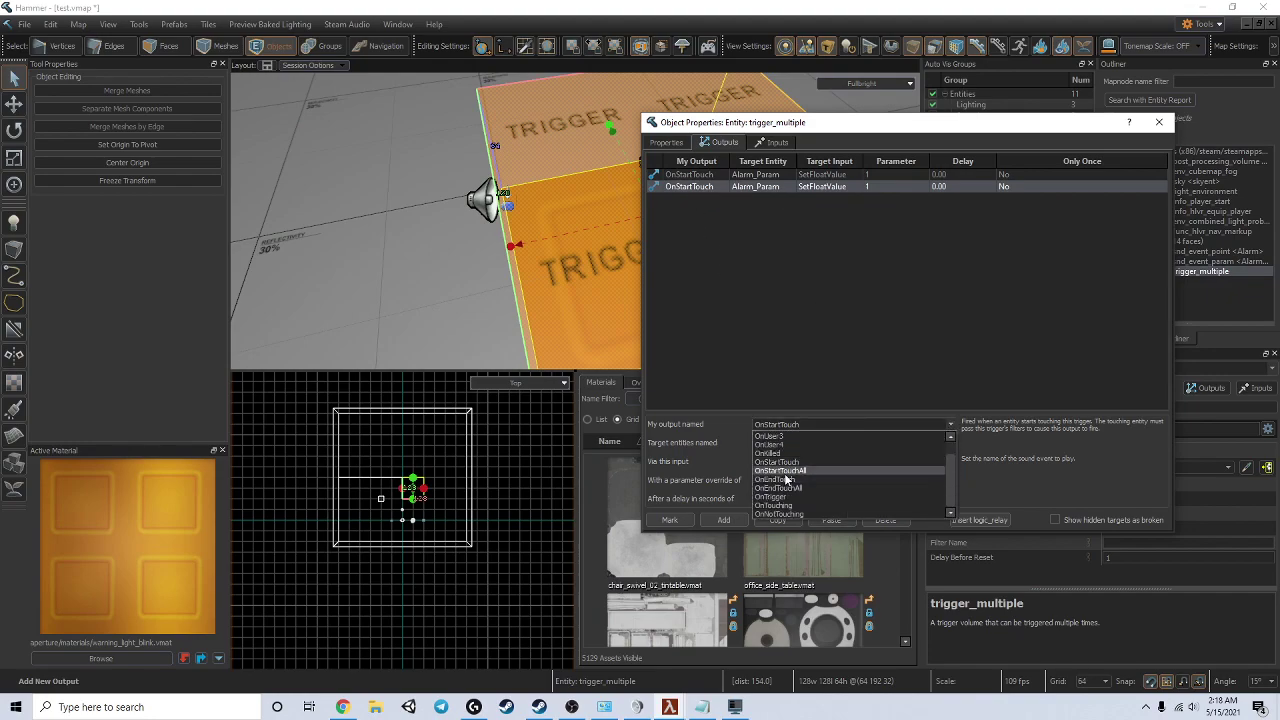
click(796, 478)
click(834, 481)
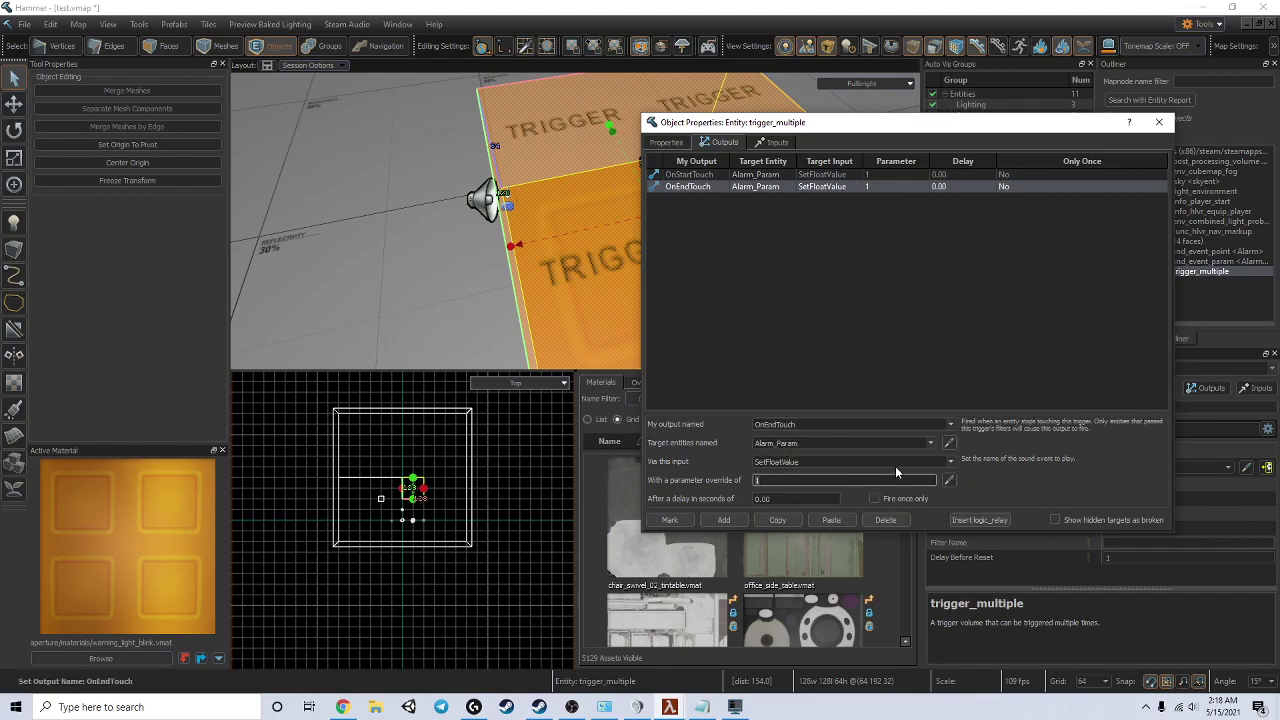
text(0)
click(1159, 122)
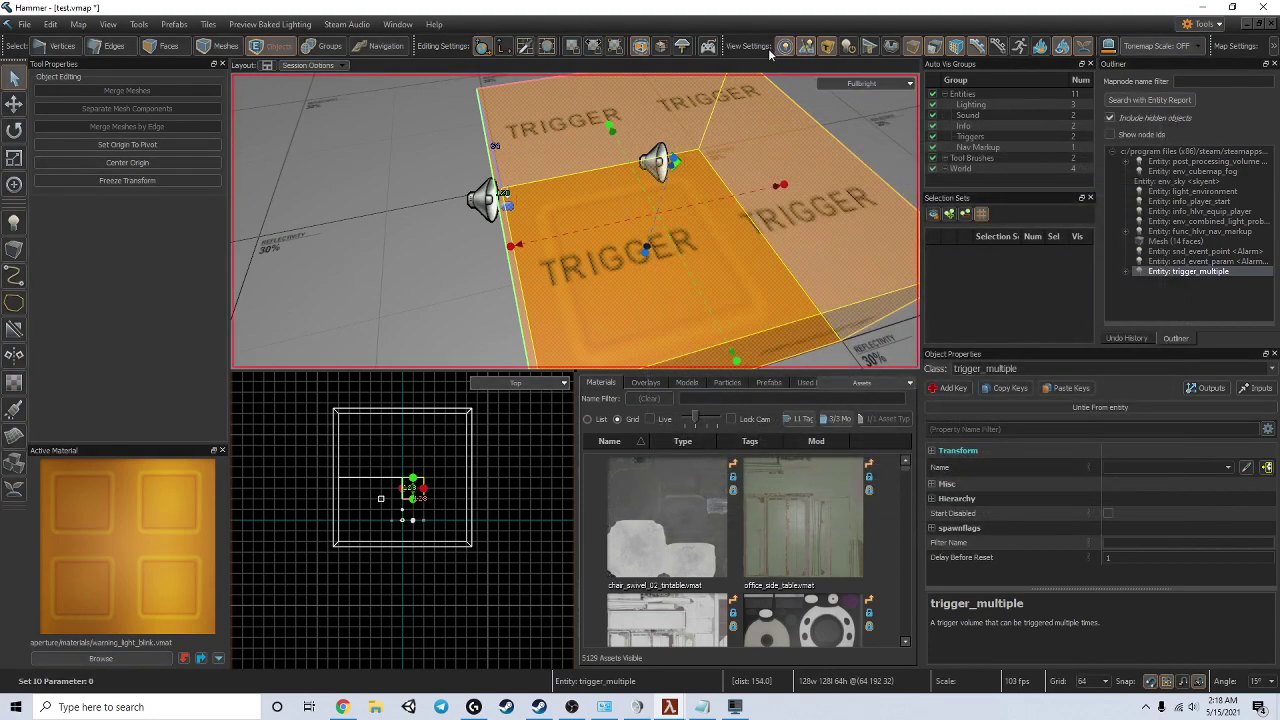
Build test.vmap with the current custom settings, saving the unsaved changes
click(708, 47)
click(539, 381)
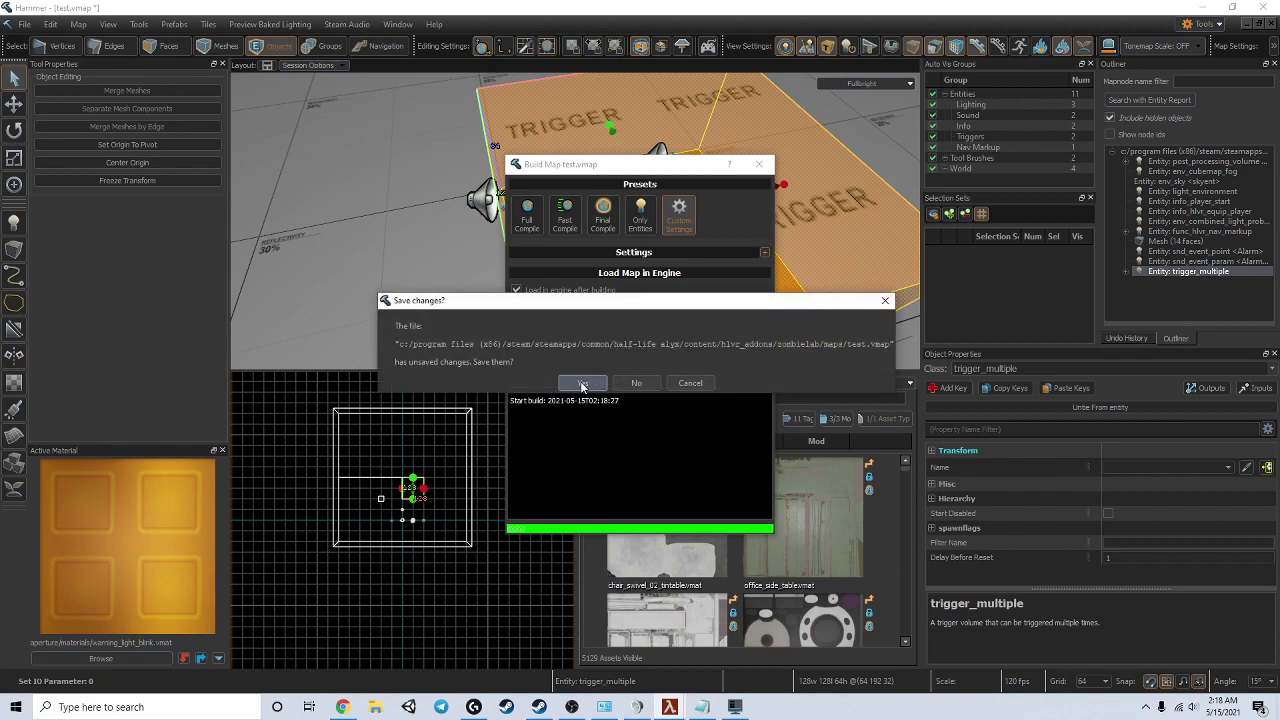
click(583, 383)
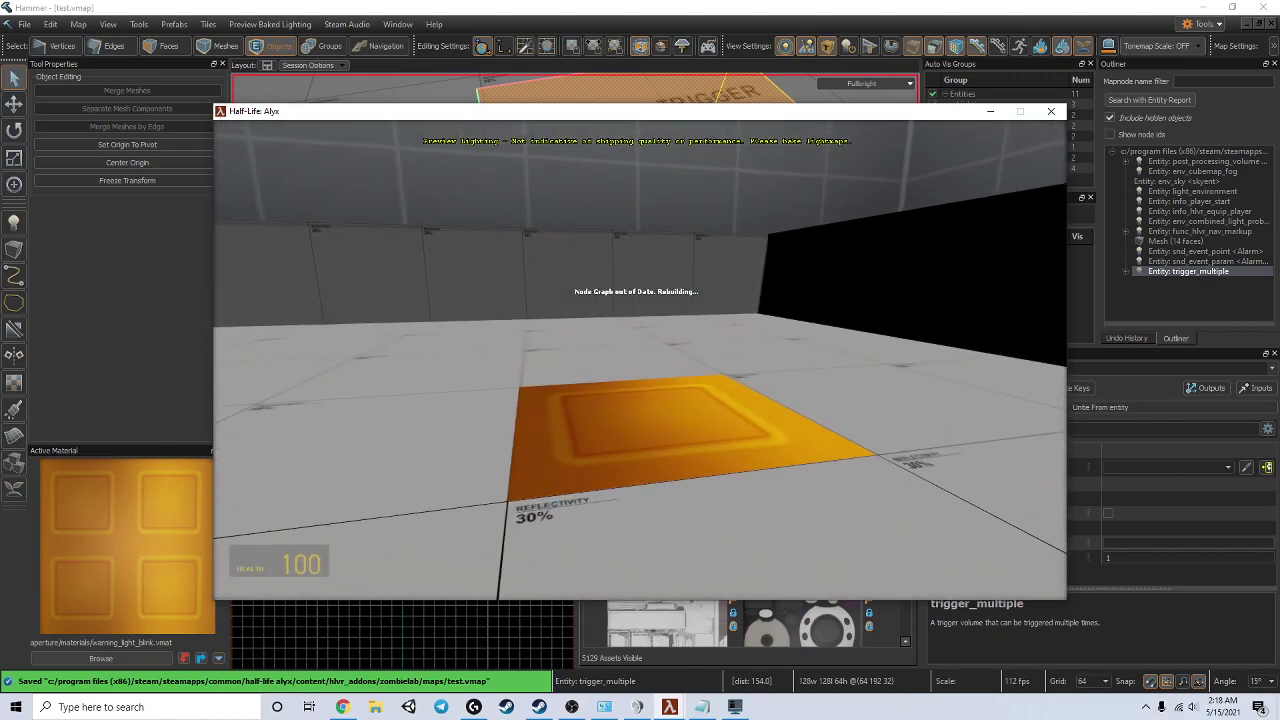
Walk on and off the orange tile in the running game to test the trigger's effect on the alarm, and return to Hammer
key(w)
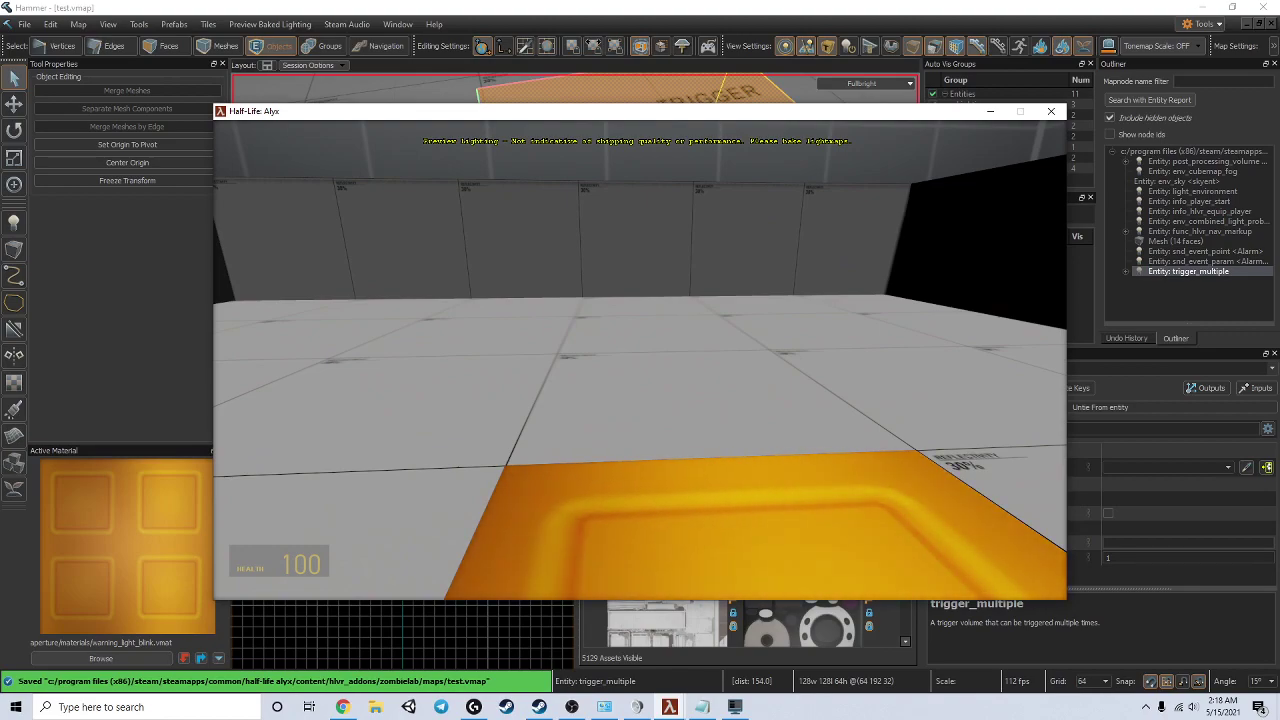
key(s)
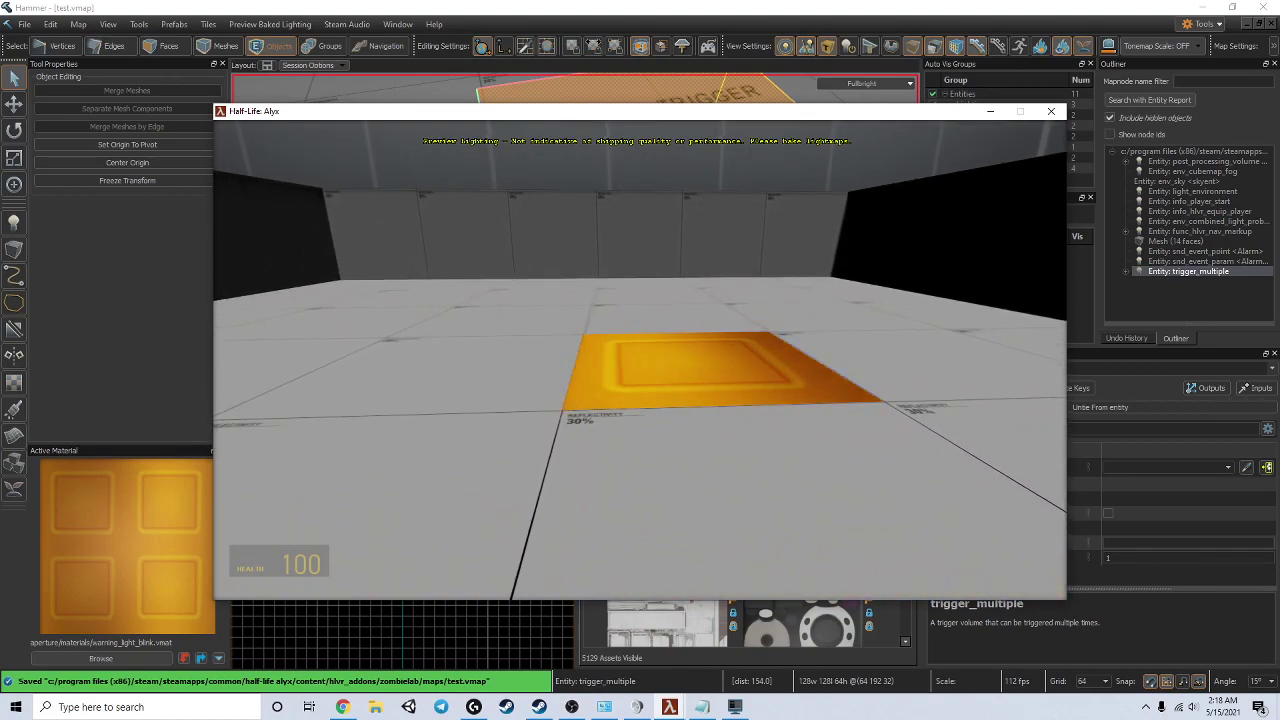
key(w)
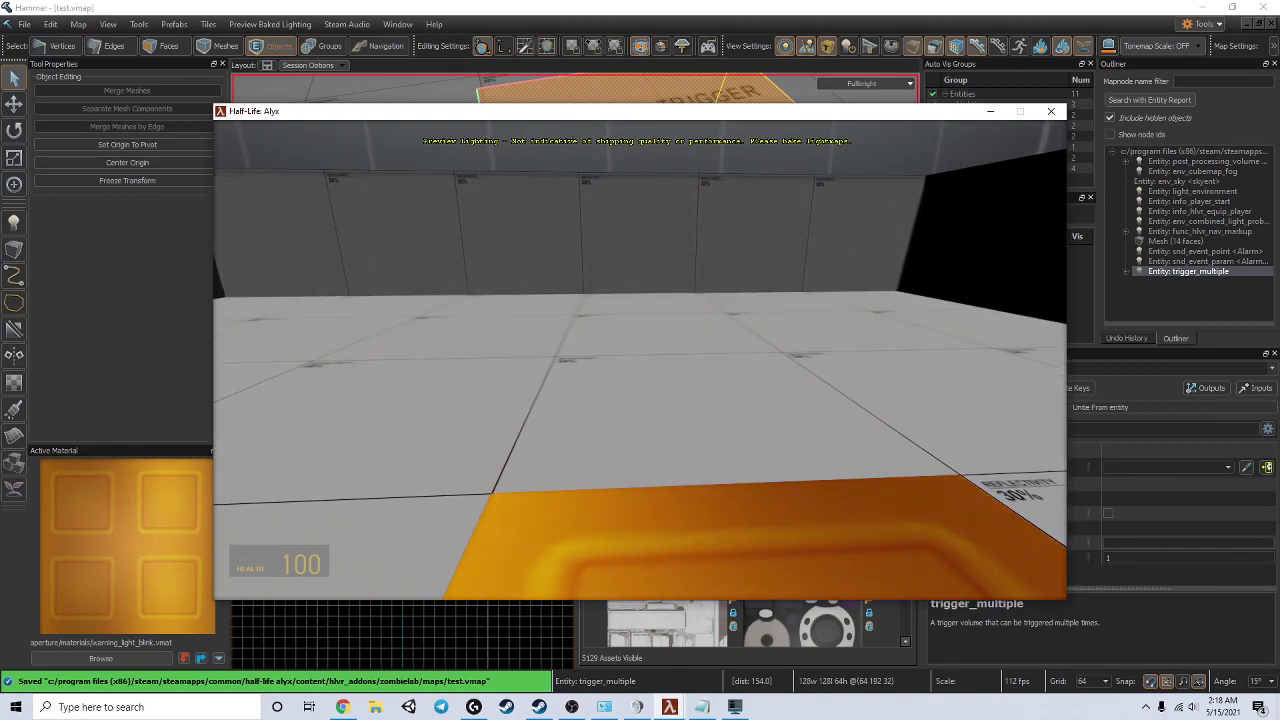
key(s)
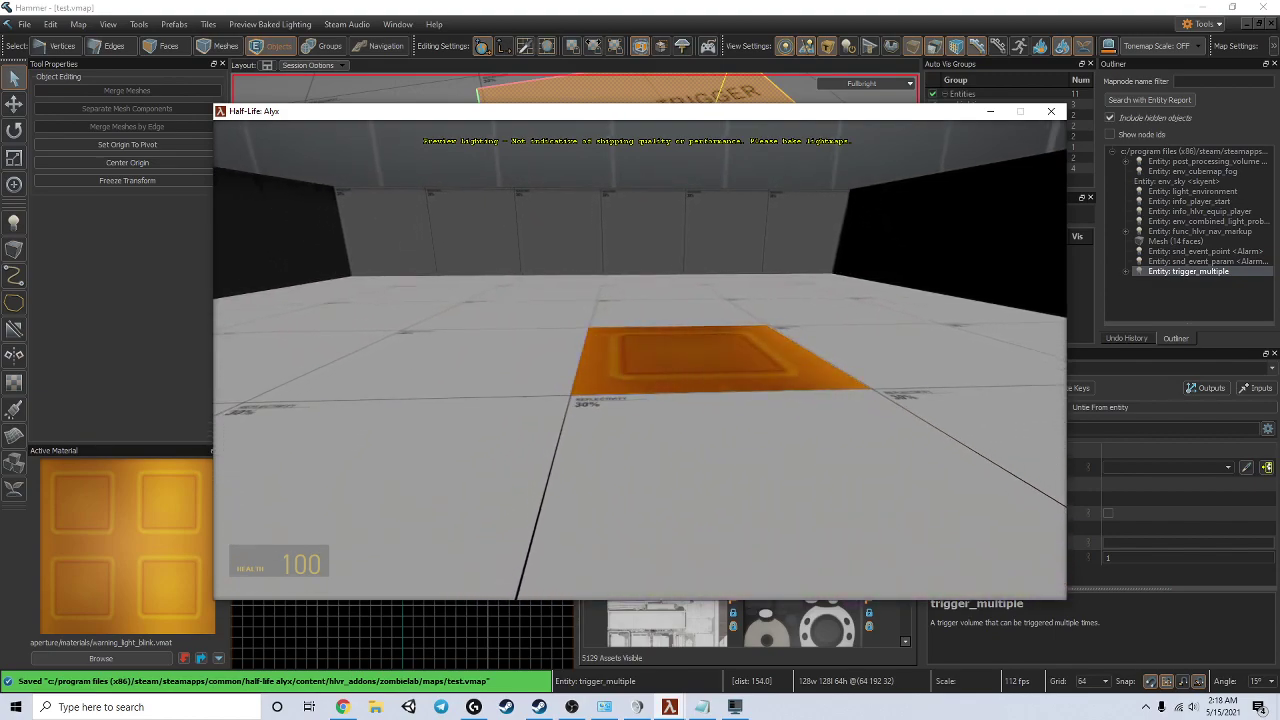
key(w)
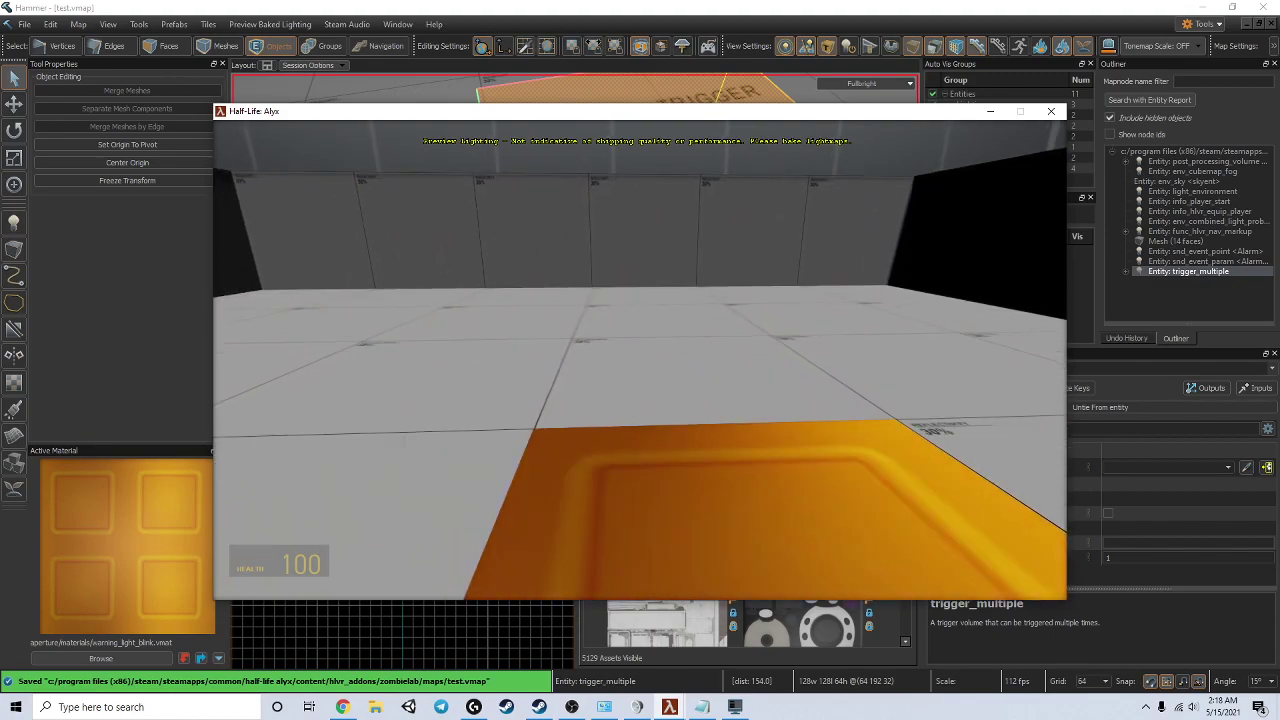
key(s)
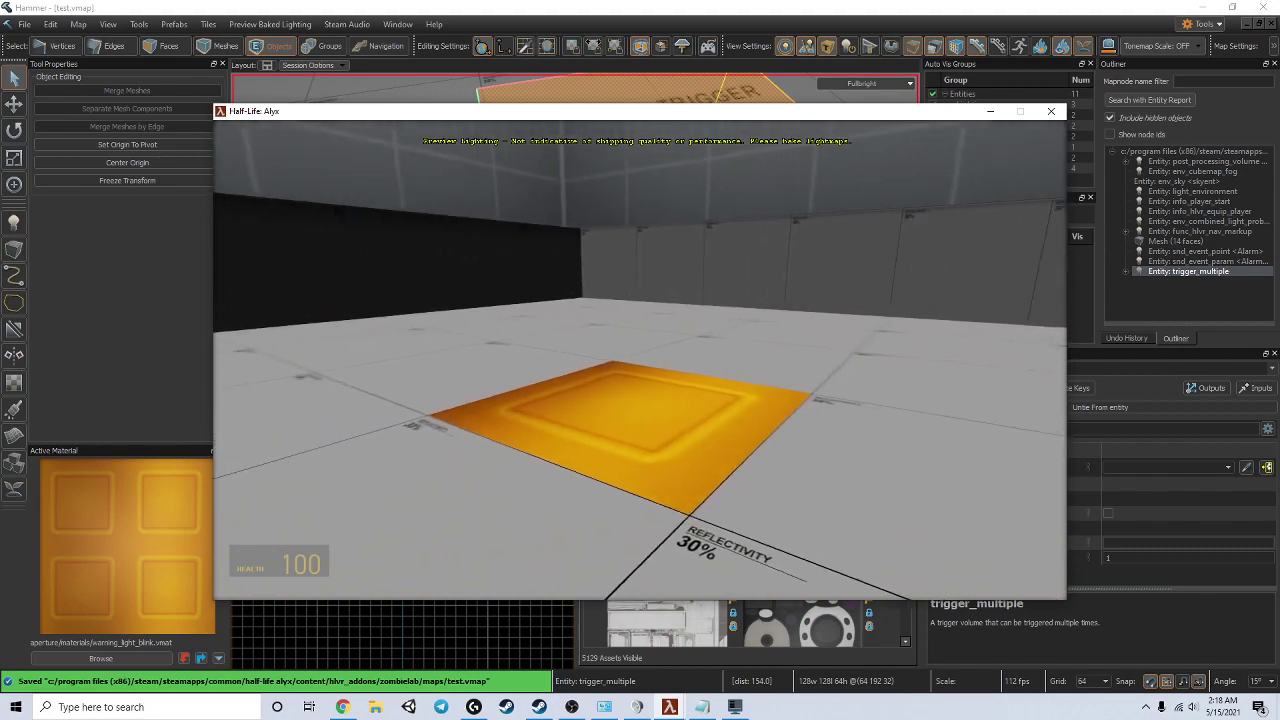
key(w)
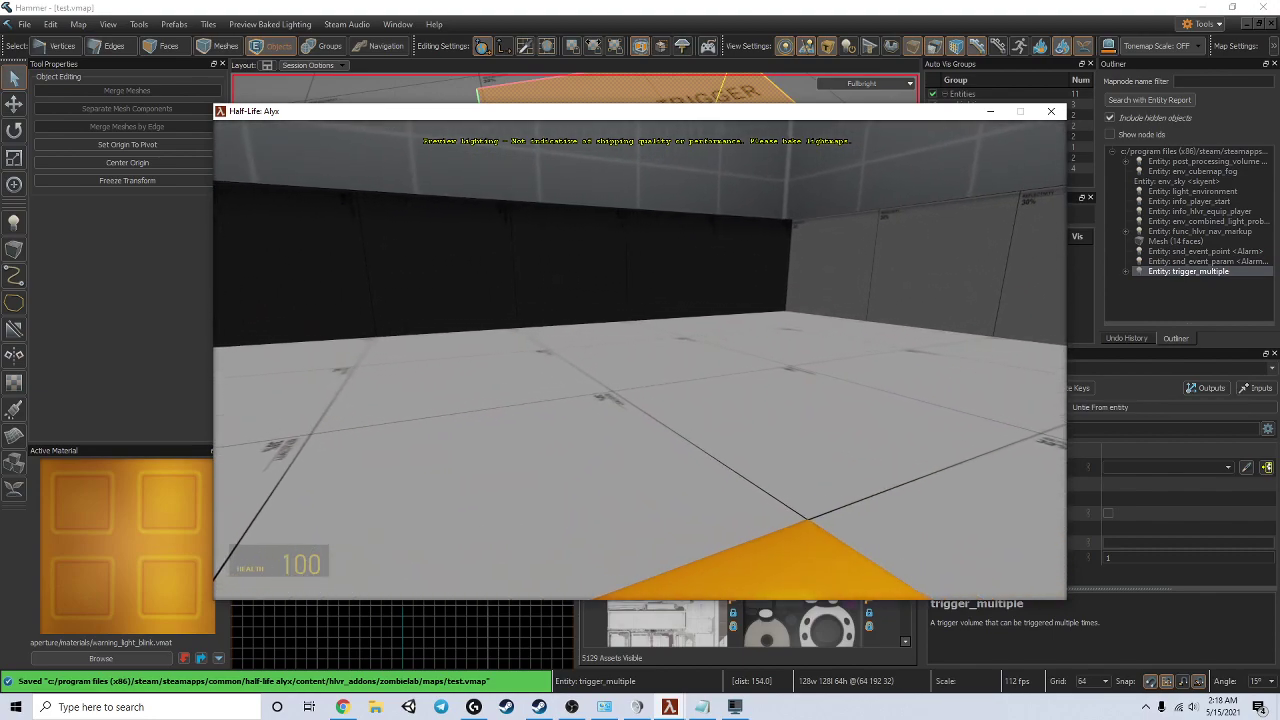
key(s)
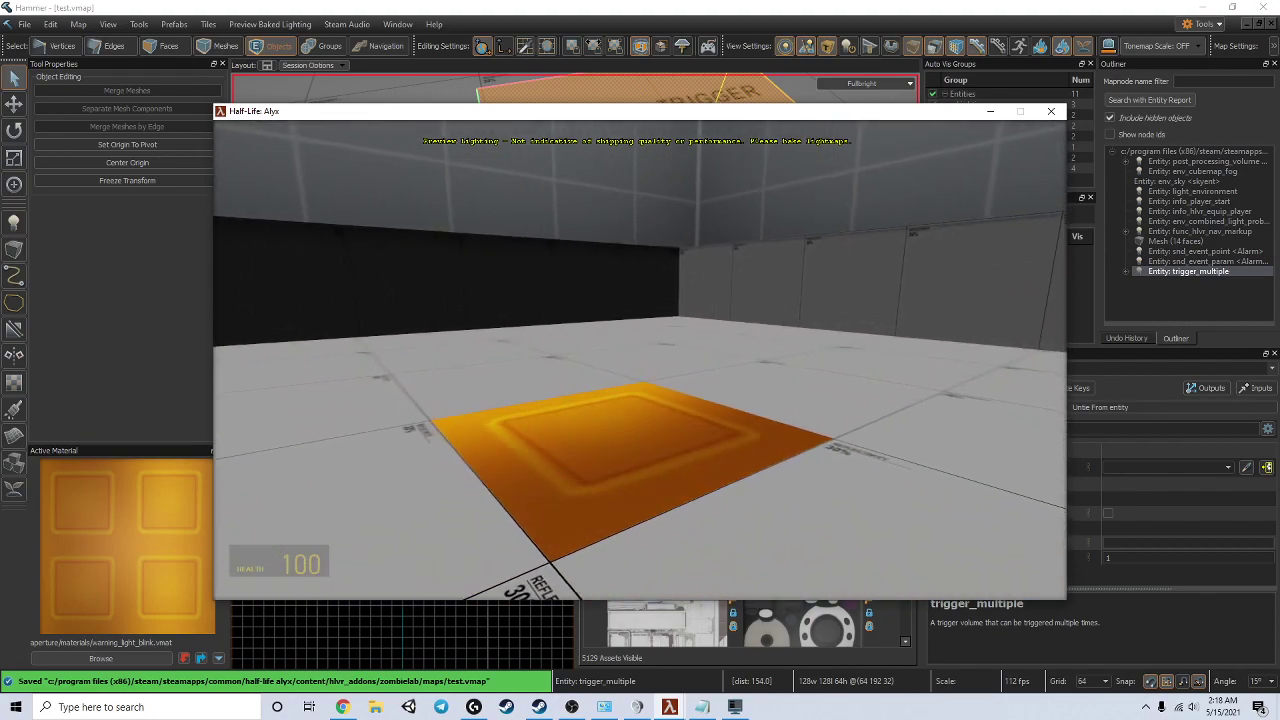
key(alt+Tab)
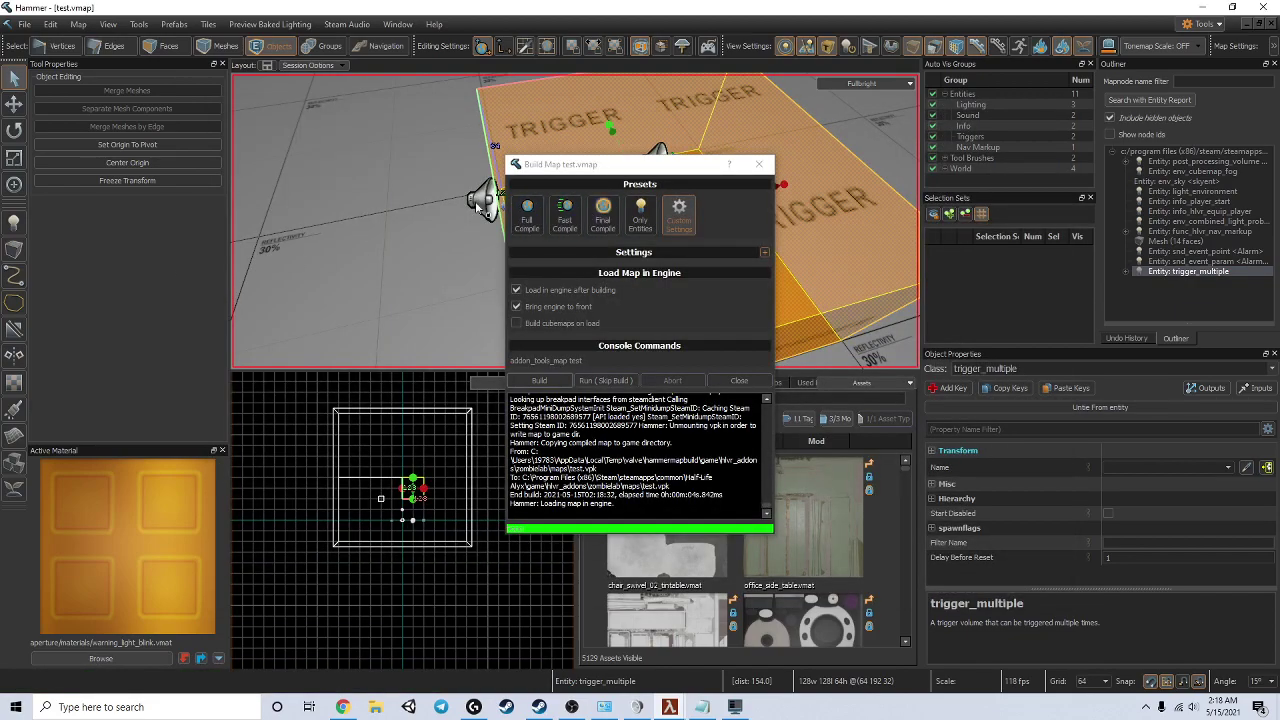
Select the Alarm_Param snd_event_param entity and set its Float Value to 0
click(478, 208)
click(1148, 512)
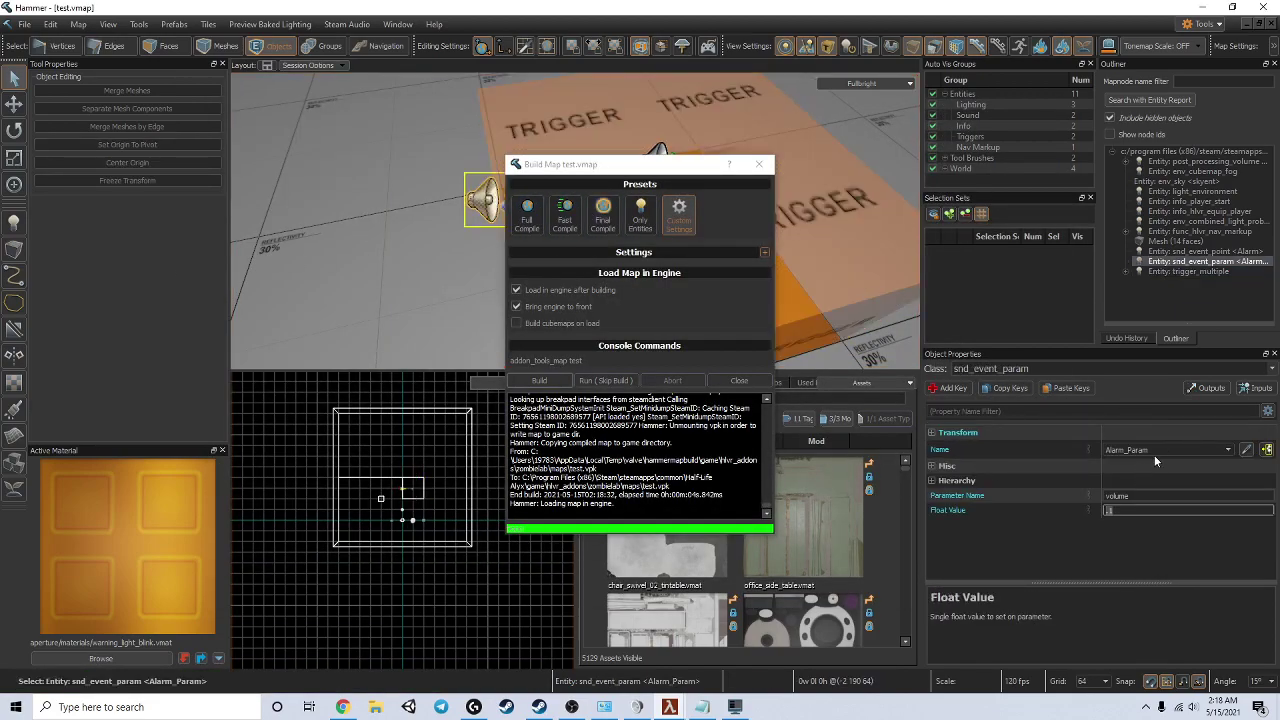
text(0)
Rebuild test.vmap with the Fast Compile preset, saving the unsaved changes
click(566, 215)
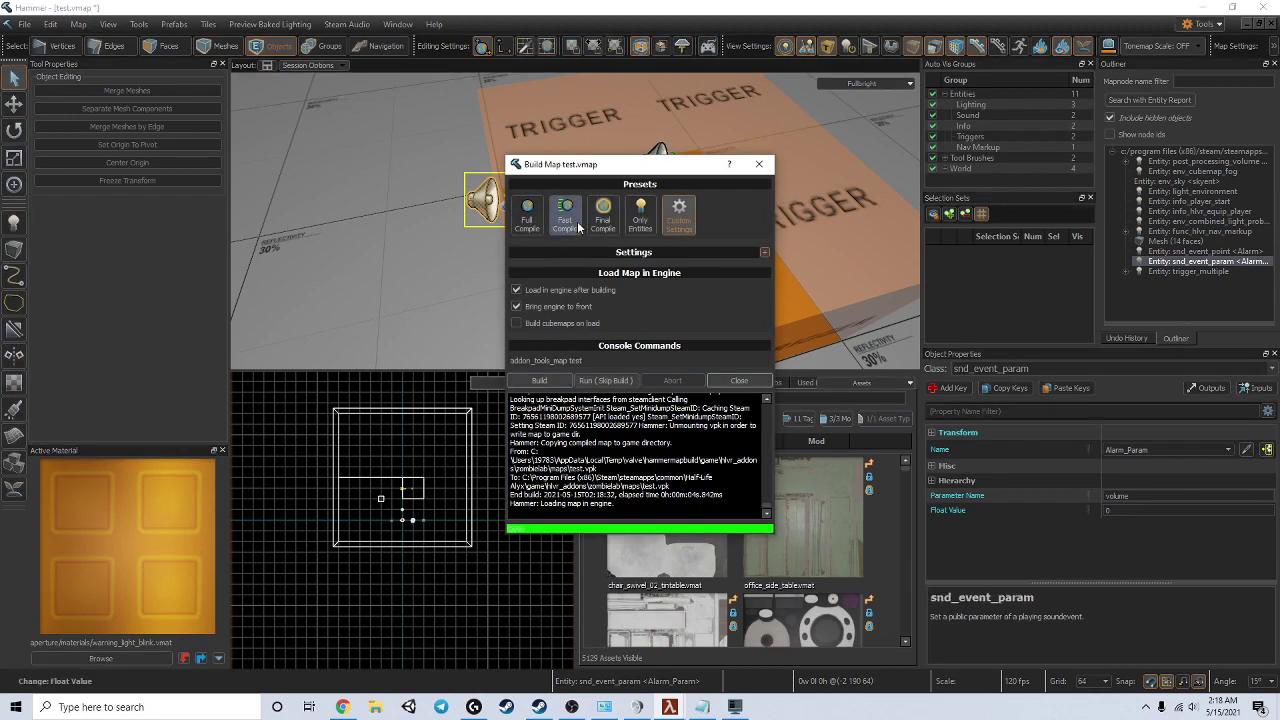
click(539, 380)
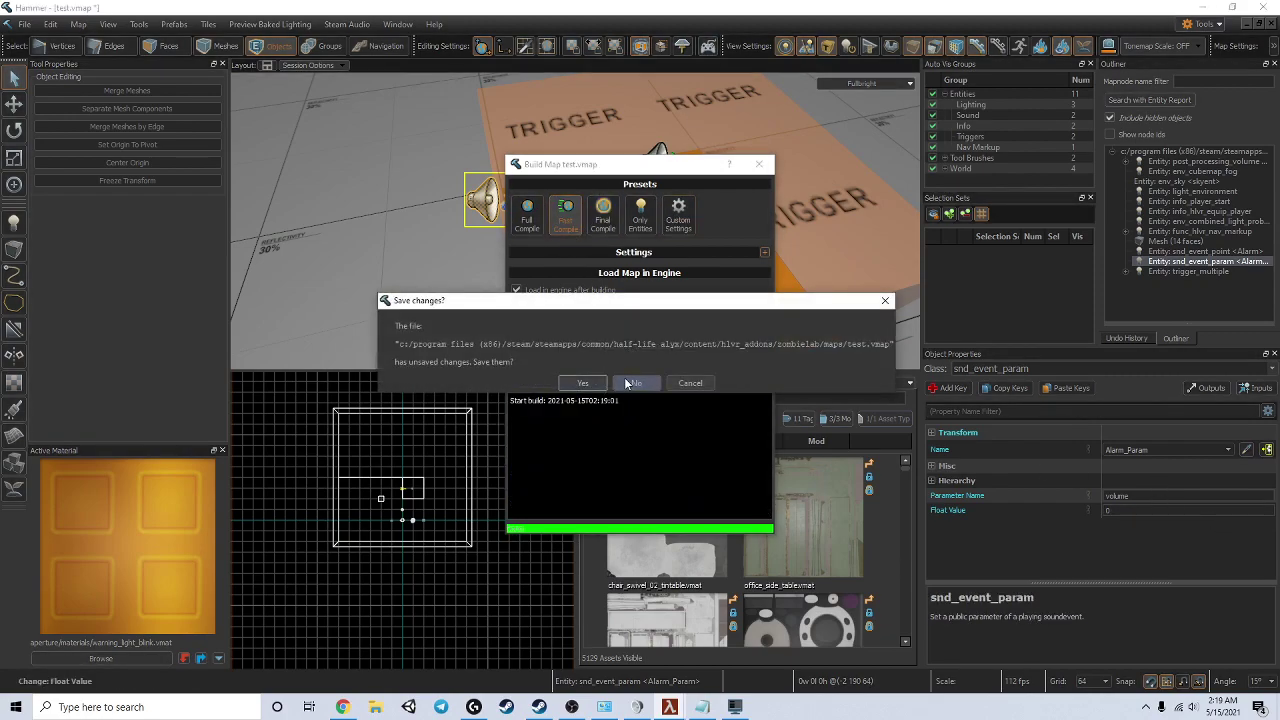
click(587, 383)
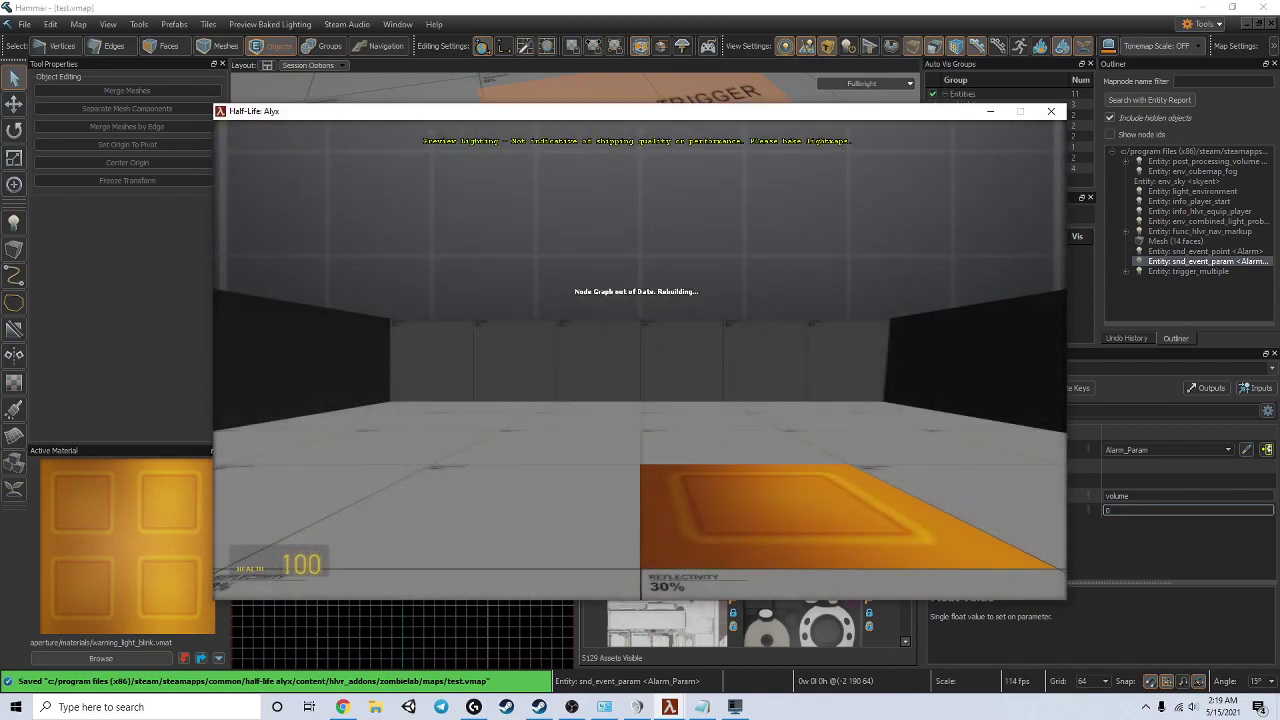
Step repeatedly on and off the tile in the rebuilt map to check the alarm volume, return to Hammer and close the Build Map dialog
key(d)
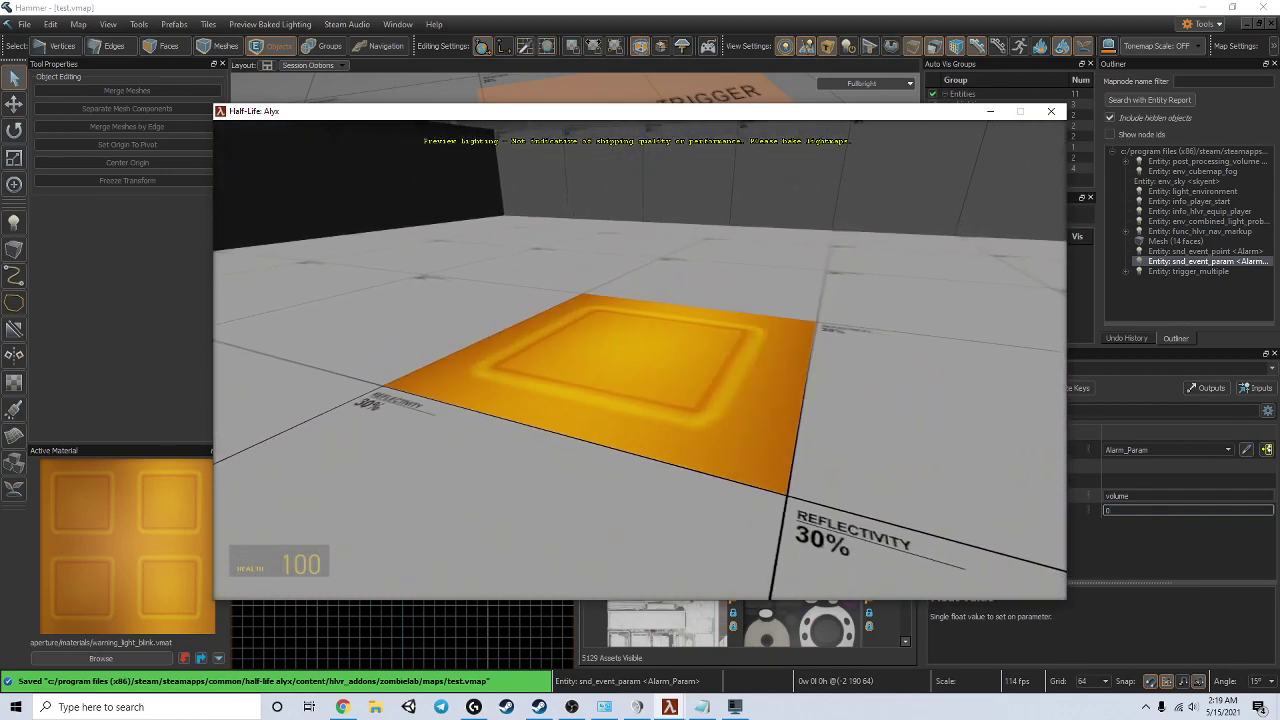
key(w)
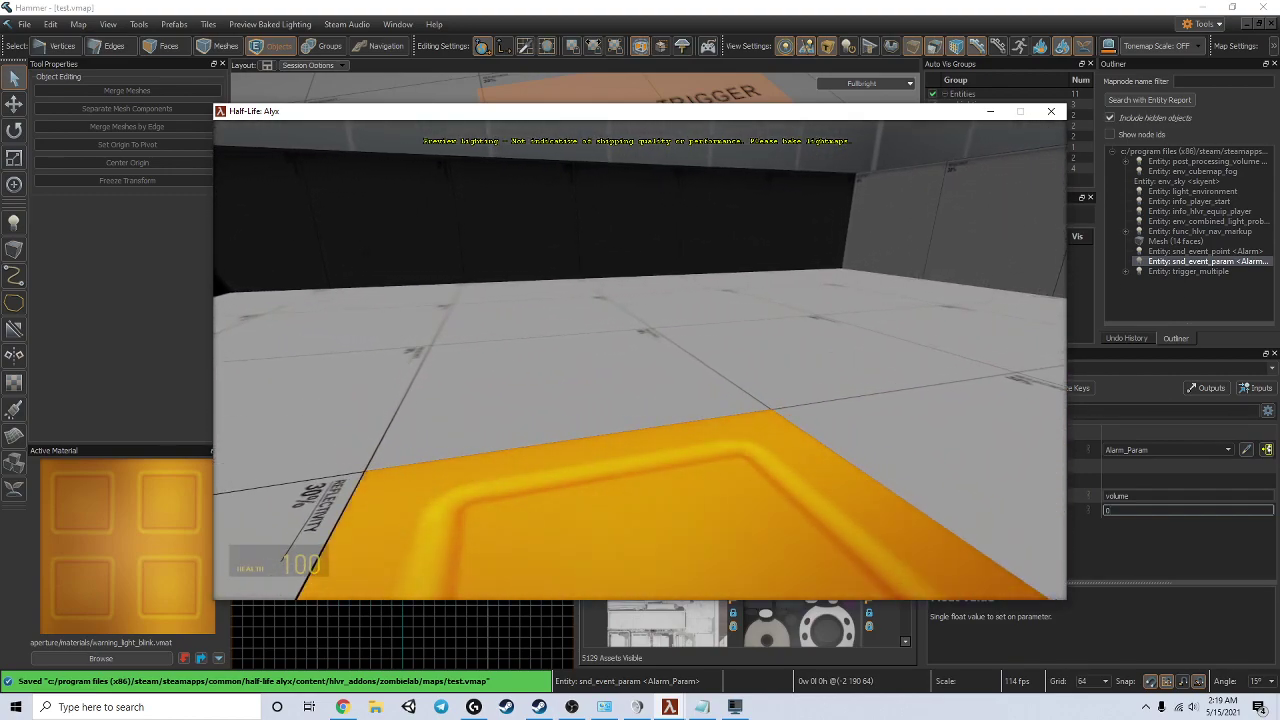
key(s)
key(w)
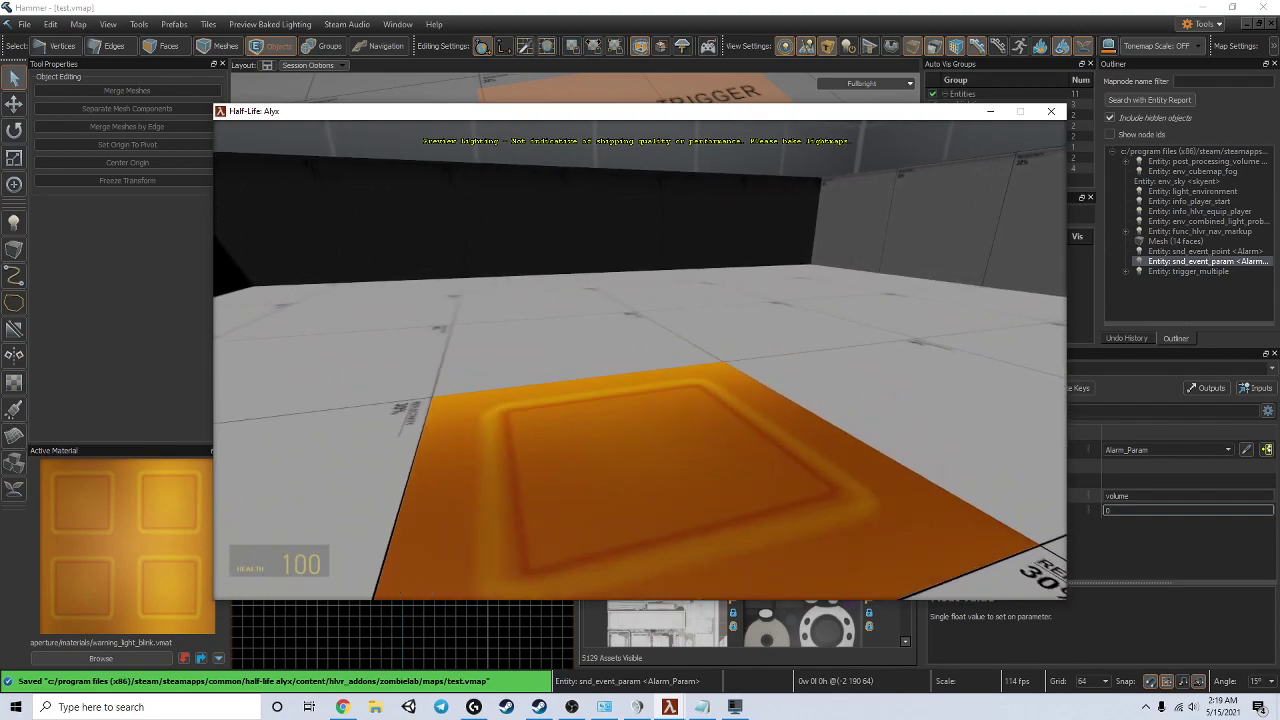
key(s)
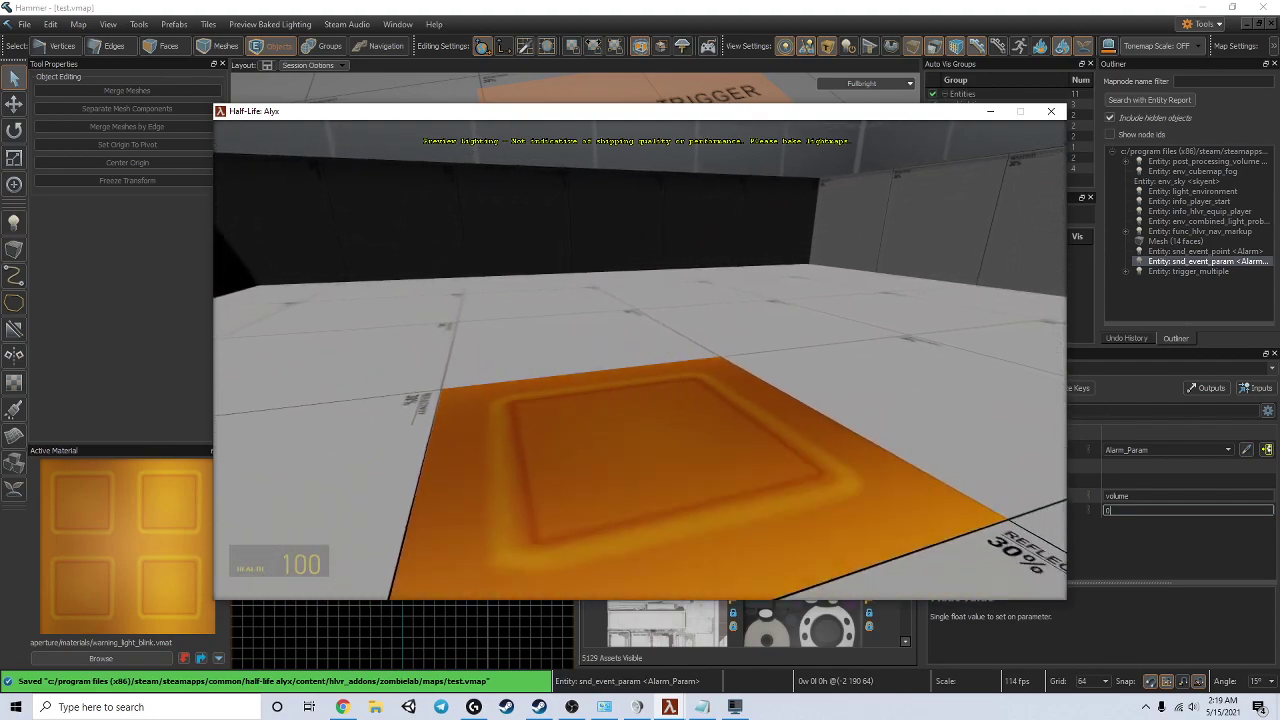
key(w)
key(s)
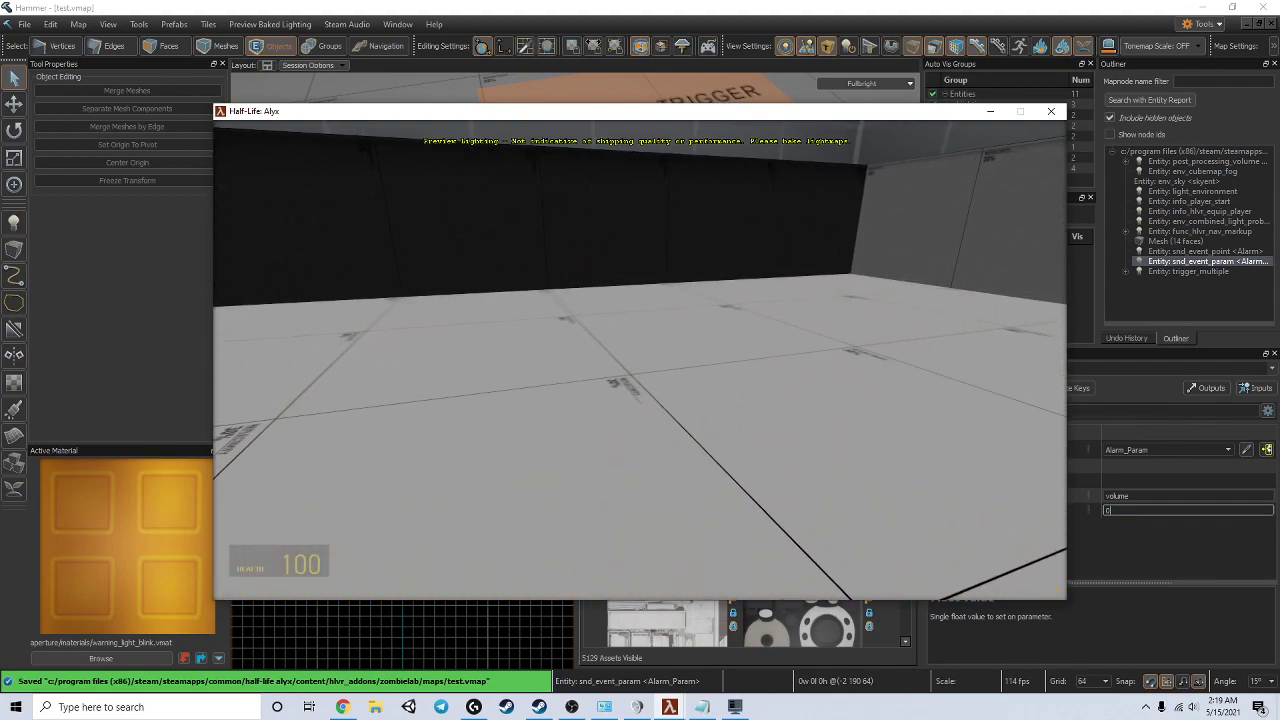
key(w)
key(s)
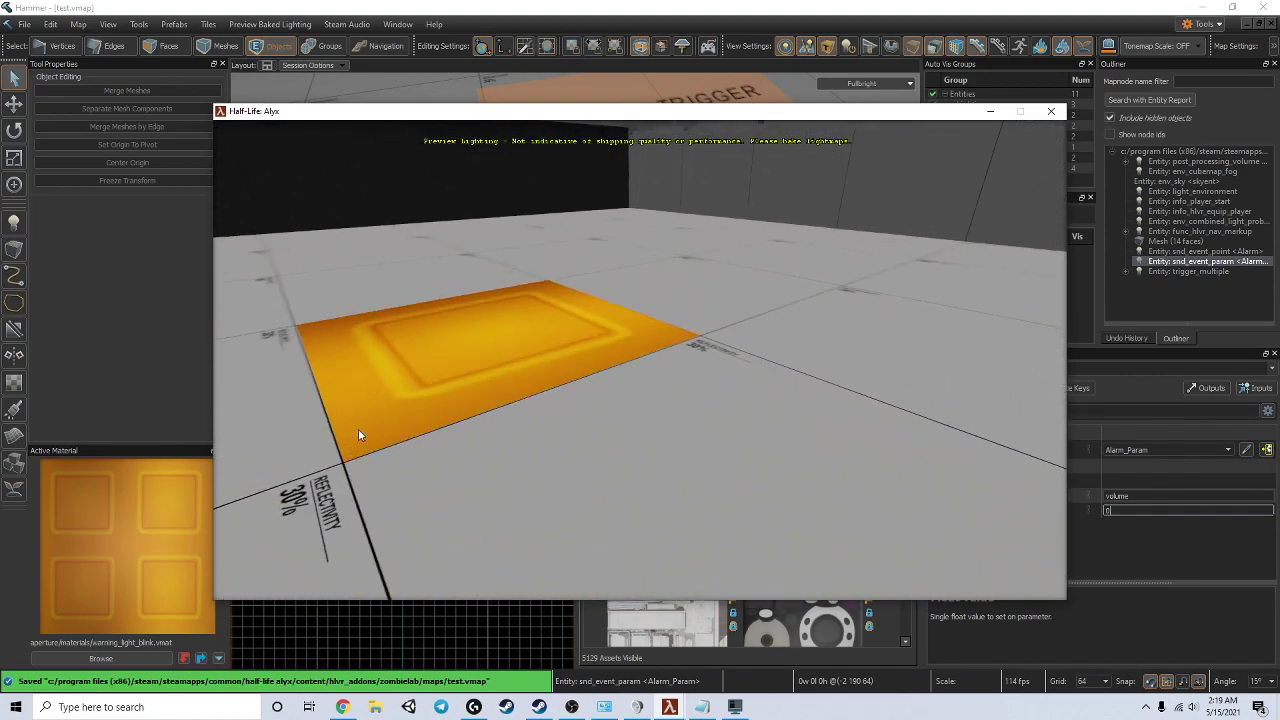
click(1140, 471)
click(759, 164)
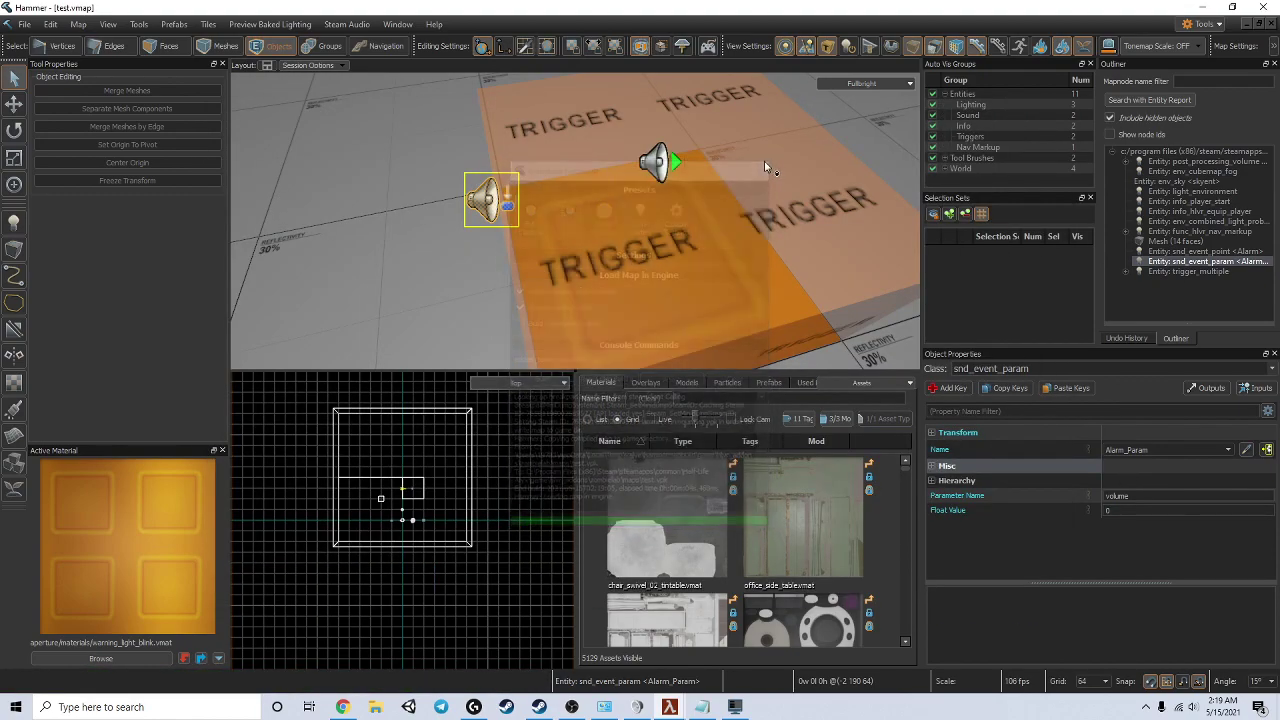
click(762, 200)
mouse_move(767, 194)
mouse_down()
mouse_move(847, 179)
mouse_move(803, 193)
mouse_move(834, 197)
mouse_move(785, 197)
mouse_up()
key(a)
right_drag(636, 250, 640, 260)
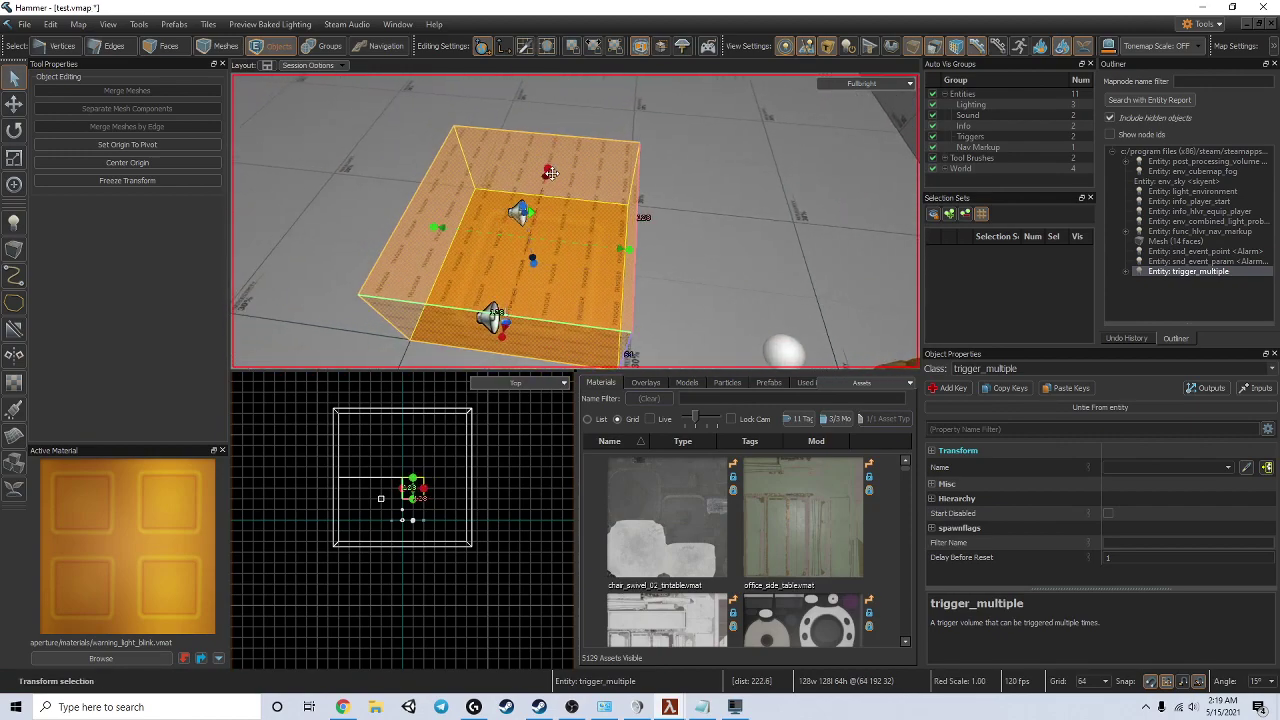
drag(549, 175, 547, 189)
right_drag(547, 190, 680, 467)
Switch to house_sounds.vsndevts in Notepad and examine the volume, falloff, fade and spread parameters of the House.Ambience and House.TV sound events
click(704, 706)
drag(650, 314, 624, 260)
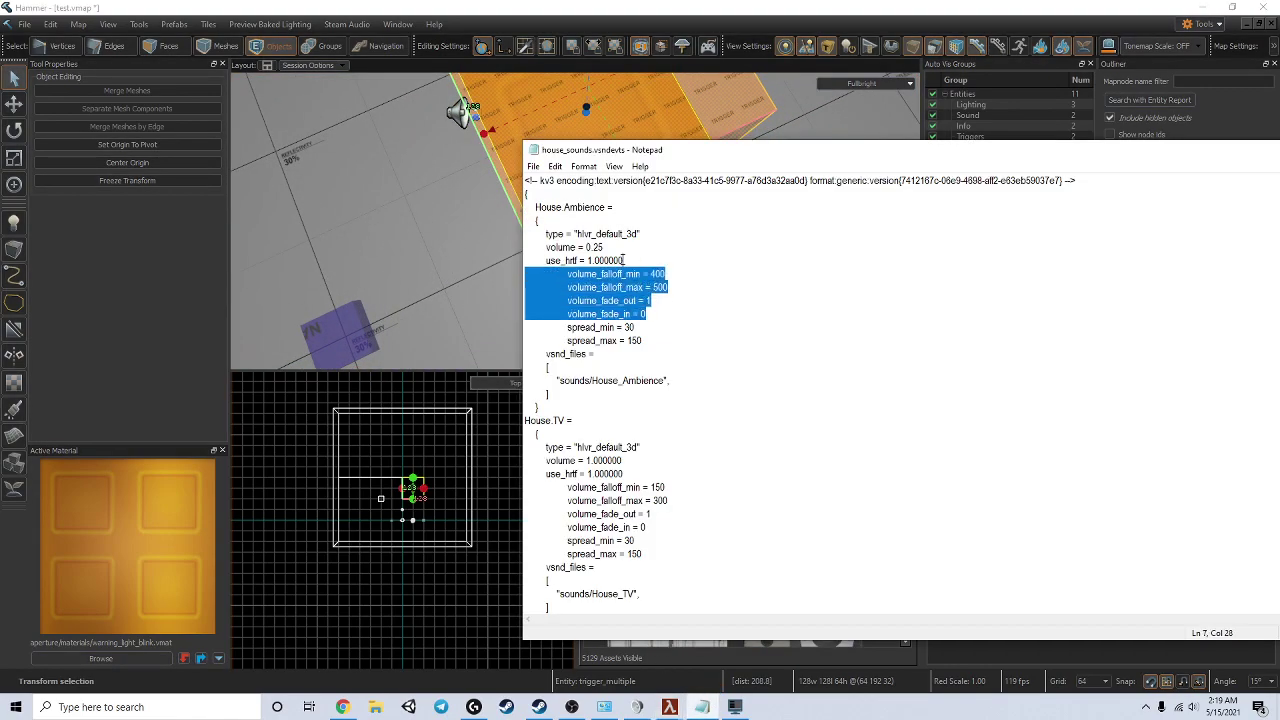
click(703, 300)
drag(687, 292, 578, 276)
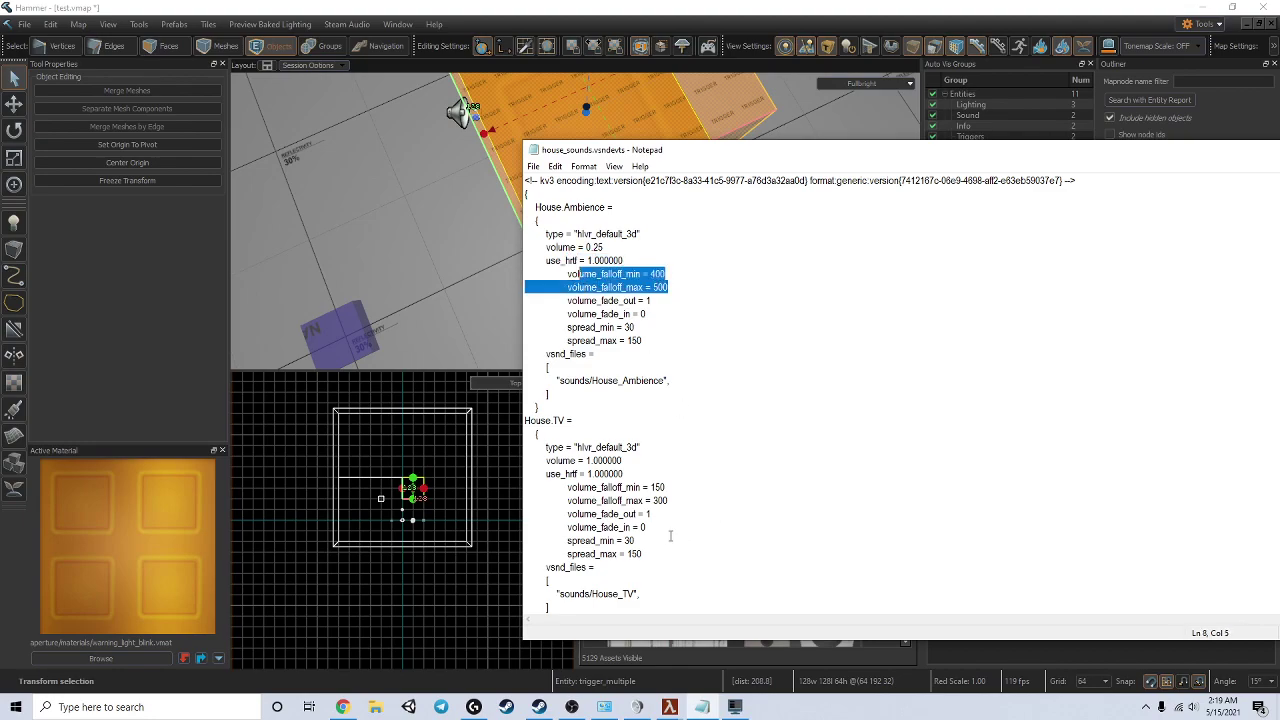
scroll(762, 536, down, 2)
drag(645, 474, 541, 354)
scroll(594, 340, up, 2)
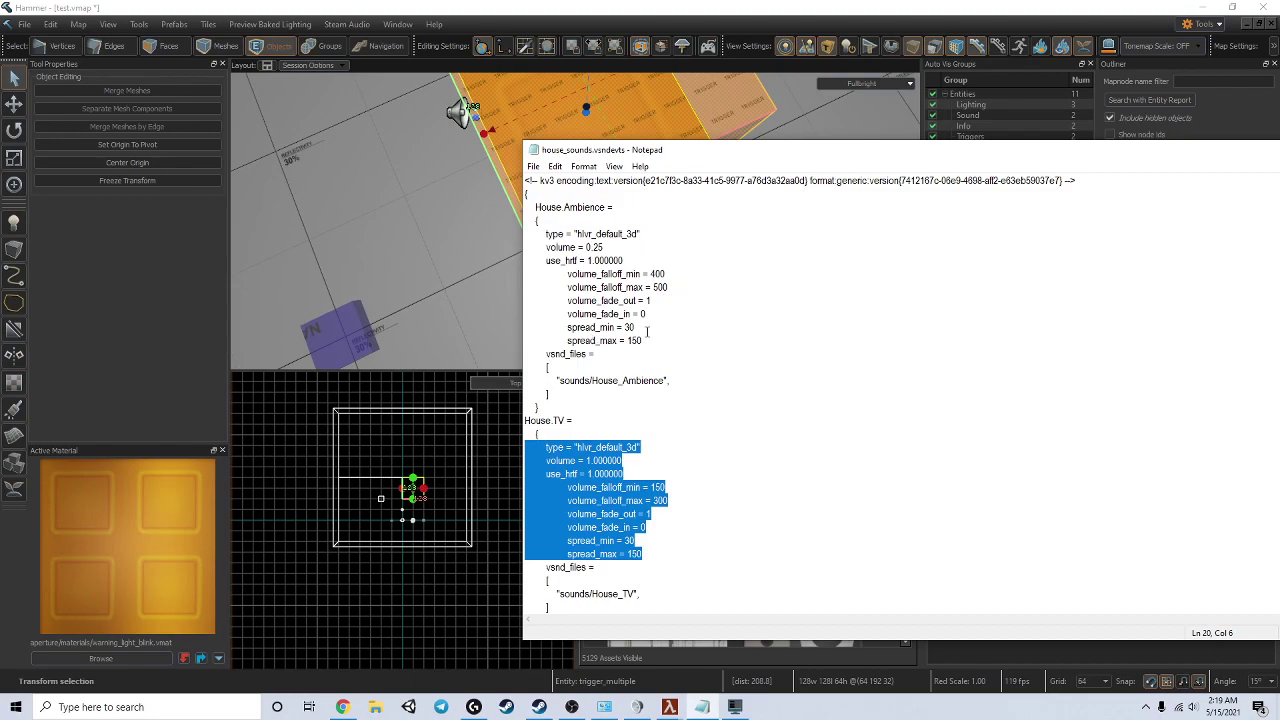
drag(690, 344, 647, 239)
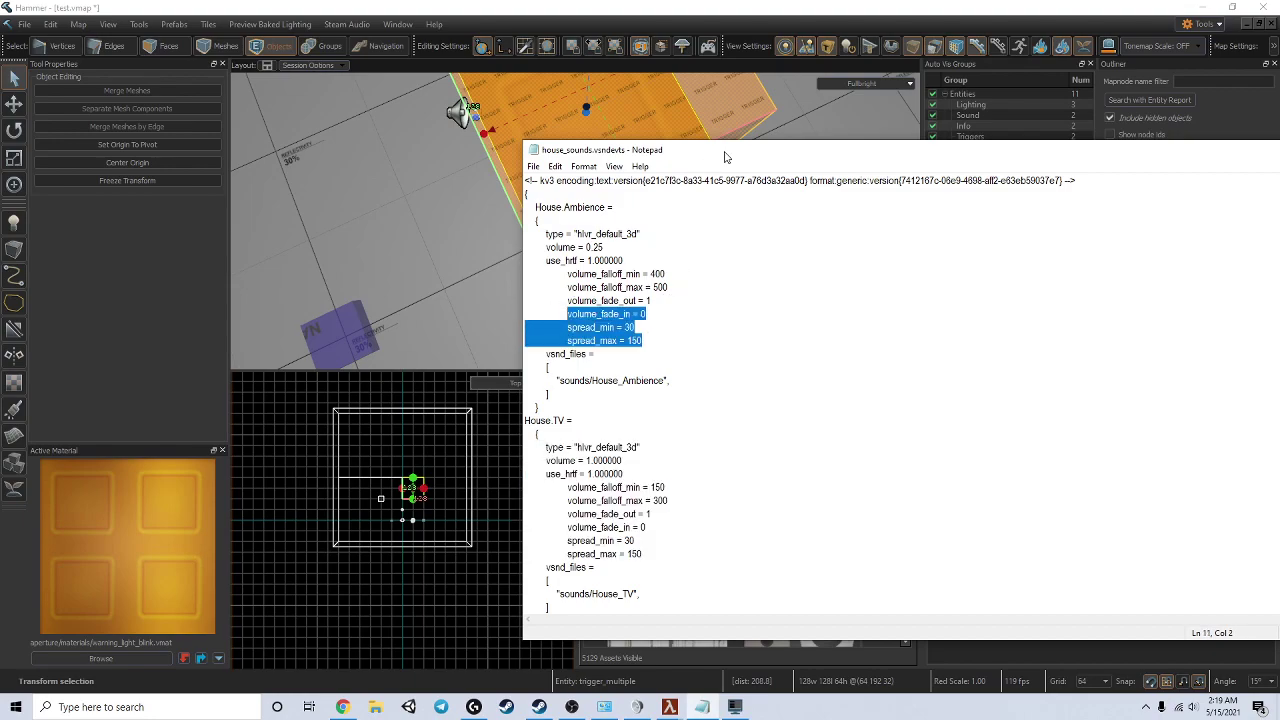
drag(728, 162, 905, 186)
drag(828, 377, 722, 285)
click(901, 347)
drag(901, 347, 862, 338)
drag(721, 272, 906, 412)
click(828, 298)
drag(820, 365, 722, 285)
click(640, 290)
Back in Hammer, set the Alarm_Param snd_event_param entity's Parameter Name to pitch and its Float Value to 1
key(z)
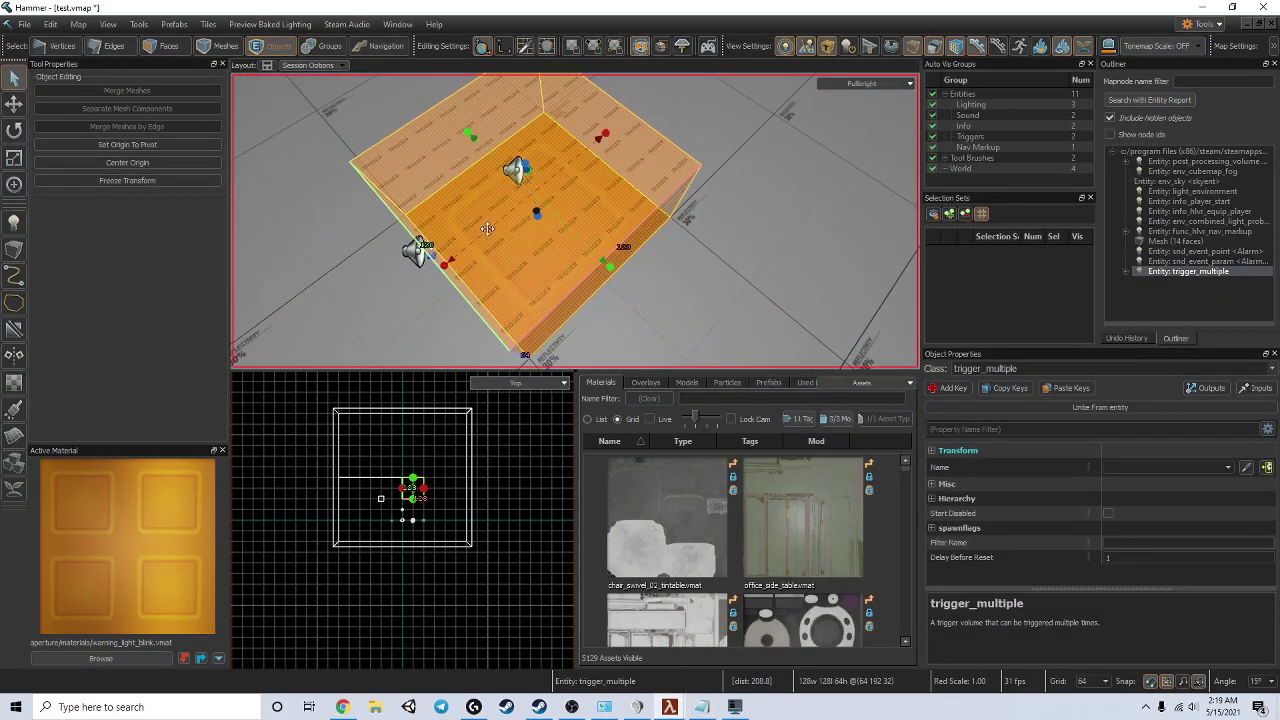
key(w)
mouse_move(576, 220)
right_down()
mouse_move(565, 205)
mouse_move(576, 220)
right_up()
click(550, 254)
click(1146, 494)
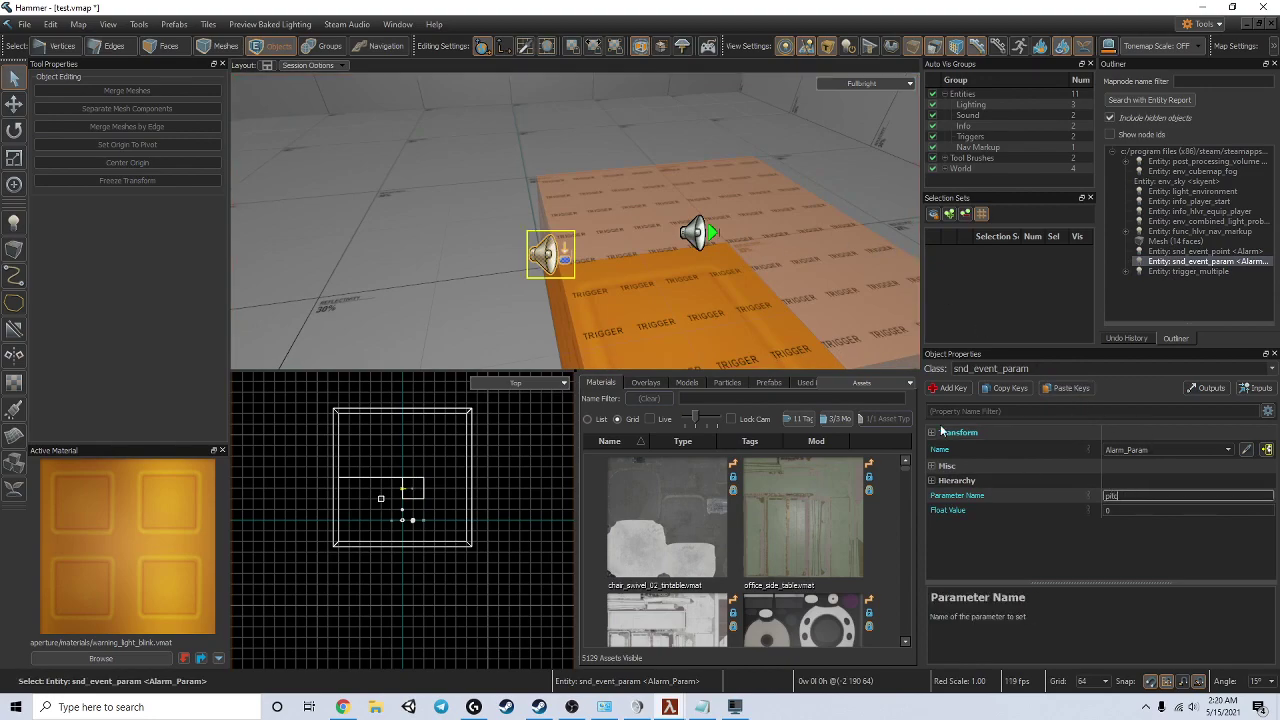
click(552, 196)
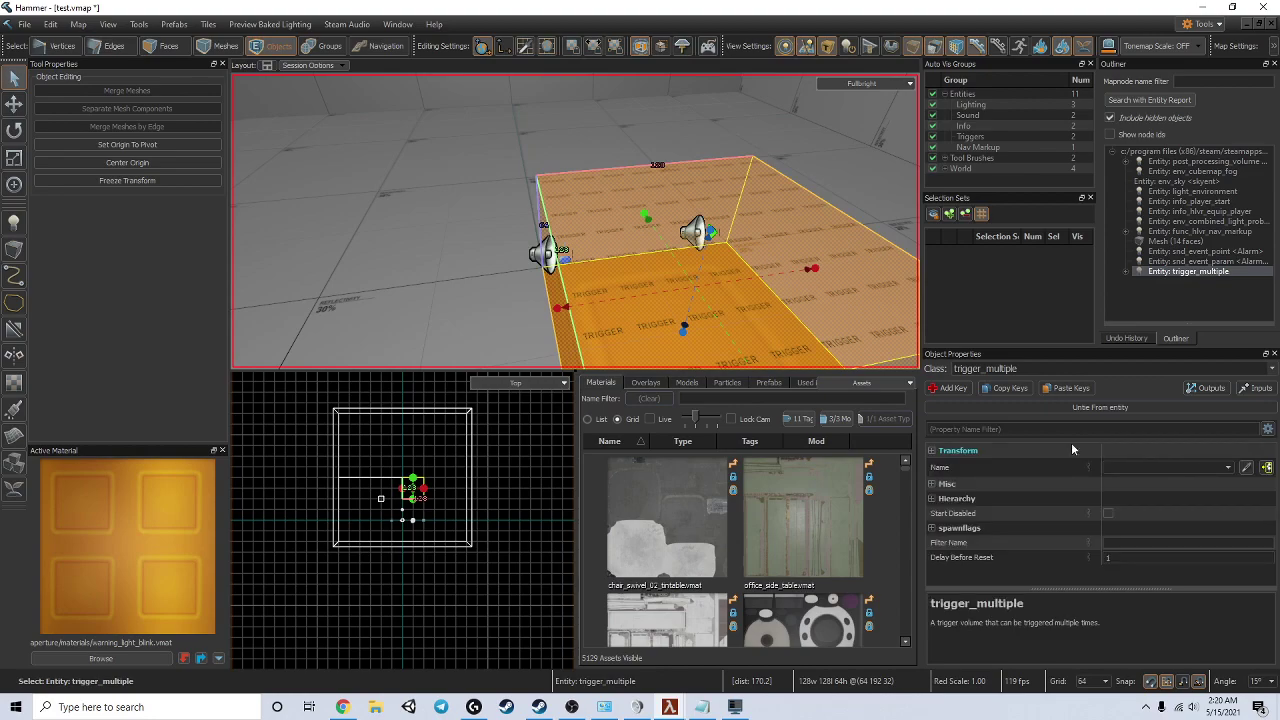
click(550, 254)
click(1188, 510)
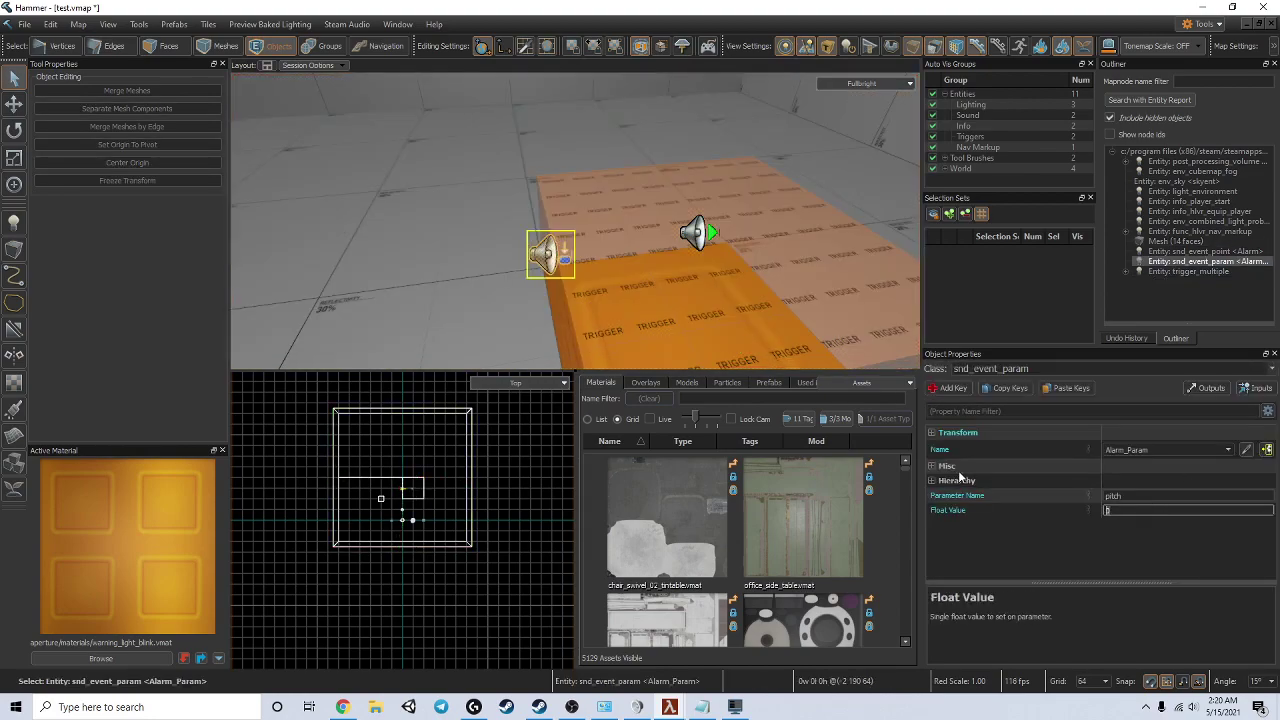
click(866, 316)
Examine the properties of the trigger, the Alarm snd_event_point and the Alarm_Param entity above the orange tile
right_drag(866, 316, 904, 346)
click(555, 116)
right_drag(751, 197, 717, 249)
middle_drag(724, 230, 731, 217)
click(731, 217)
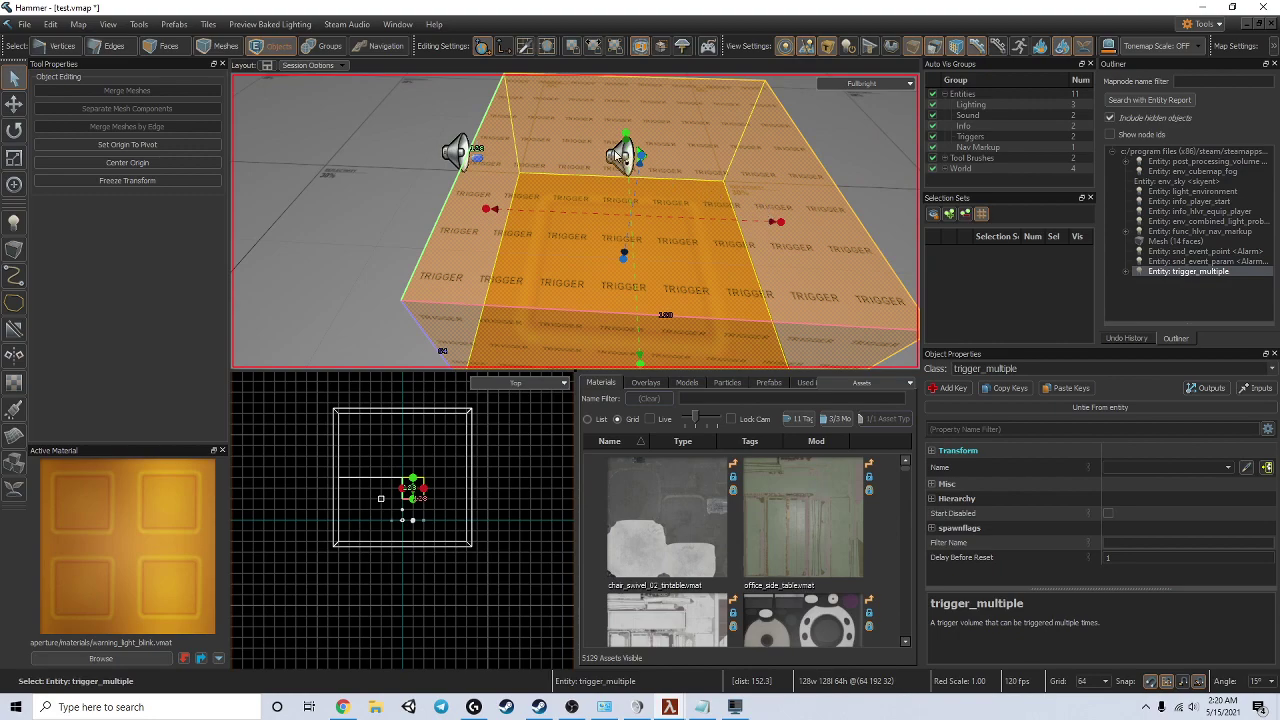
click(622, 155)
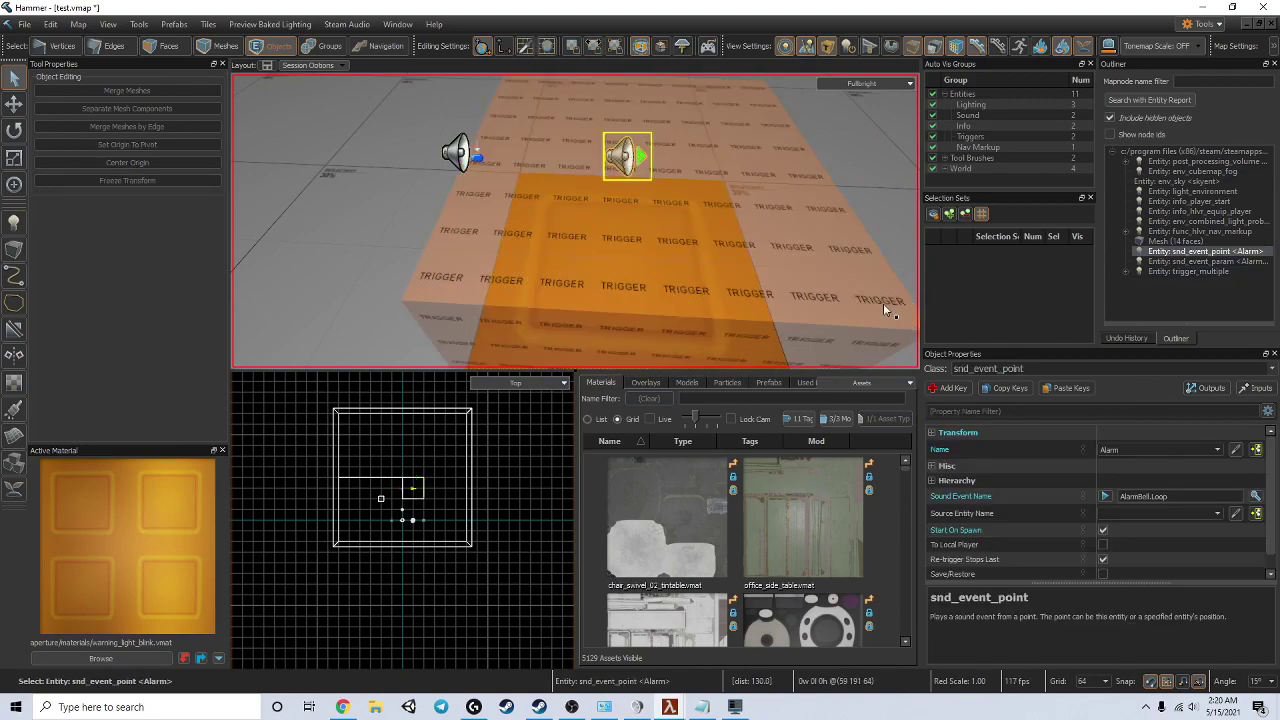
click(626, 169)
click(452, 152)
click(640, 176)
right_drag(490, 140, 457, 151)
key(w)
click(520, 186)
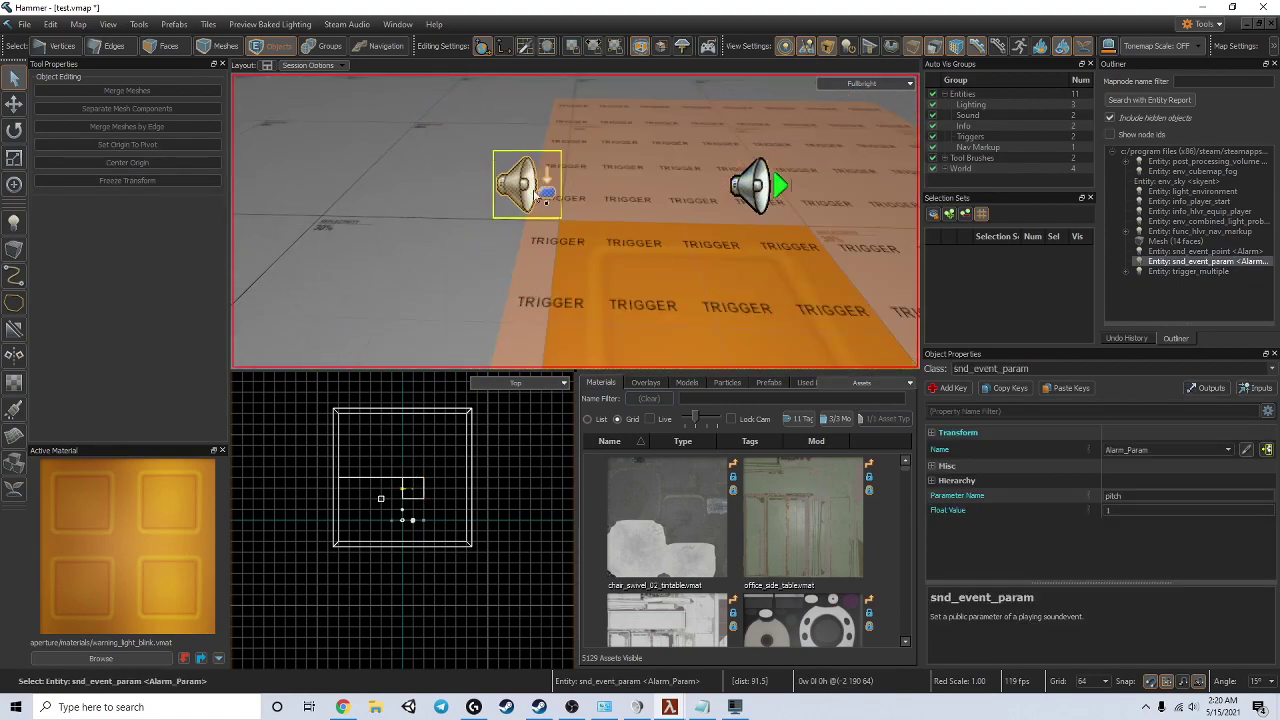
right_drag(530, 170, 576, 186)
Delete the OnEndTouch output from the trigger_multiple over the orange tile
click(670, 240)
click(1207, 388)
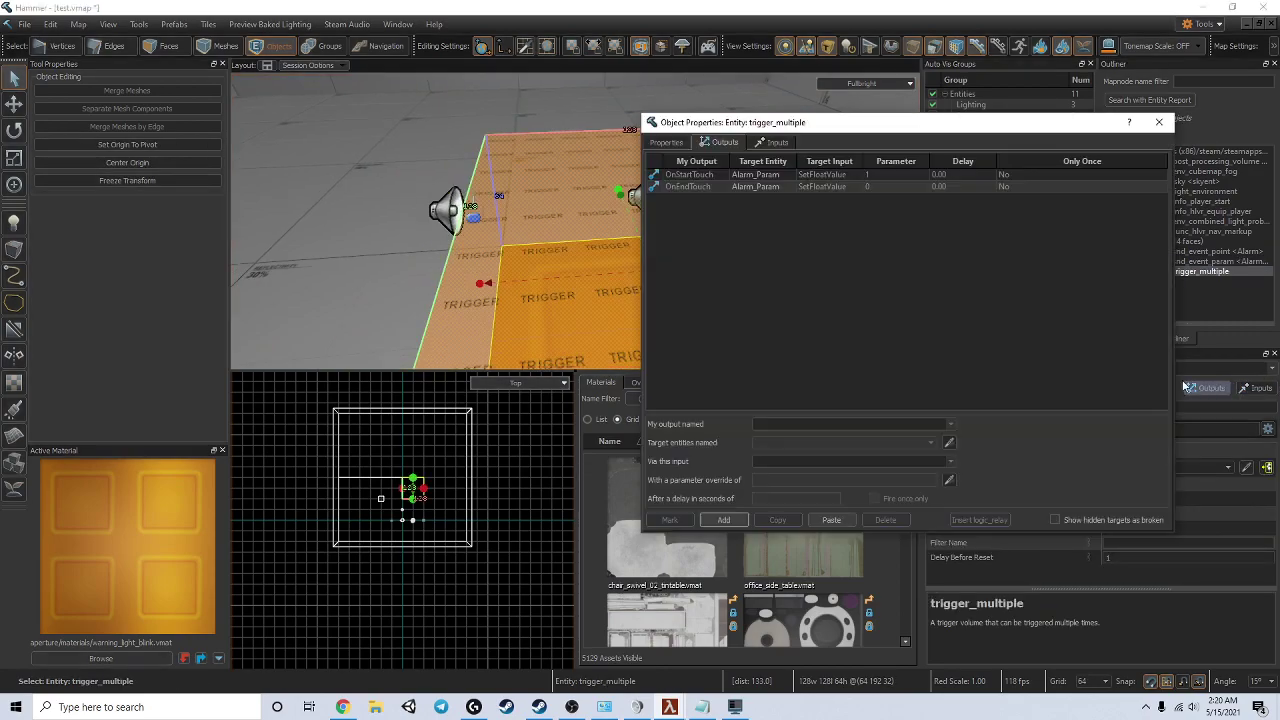
click(728, 188)
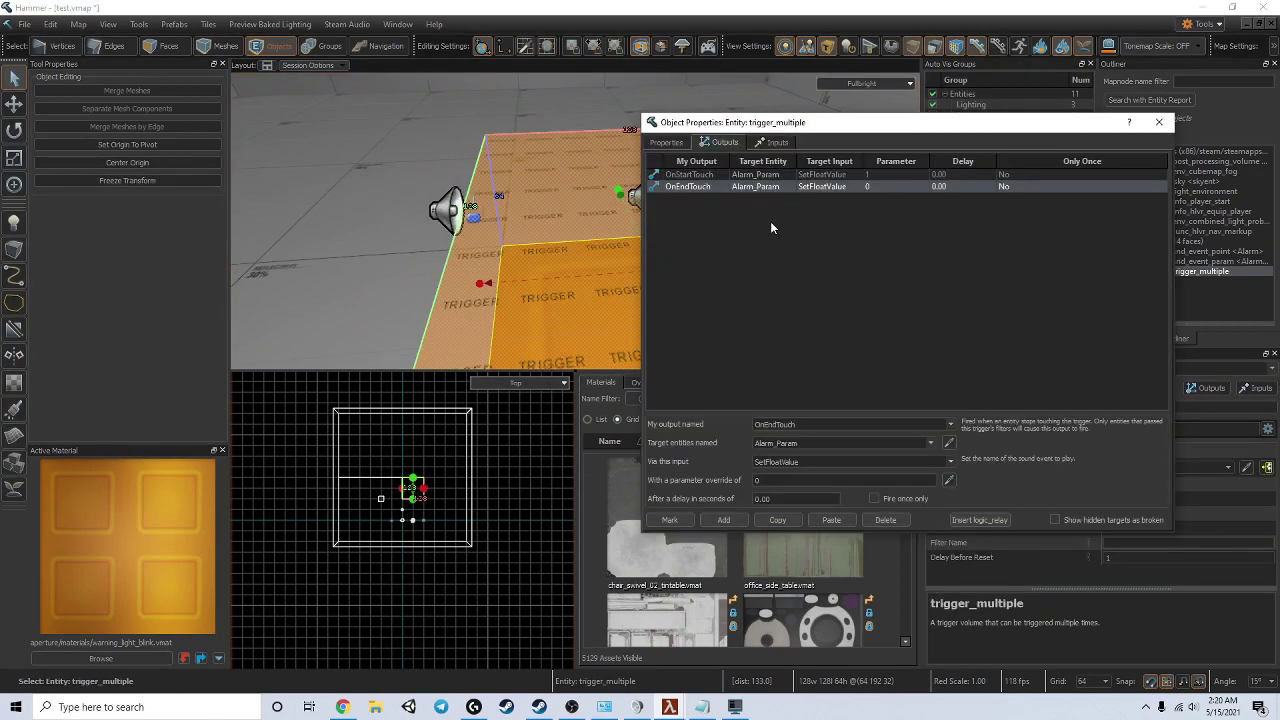
click(885, 520)
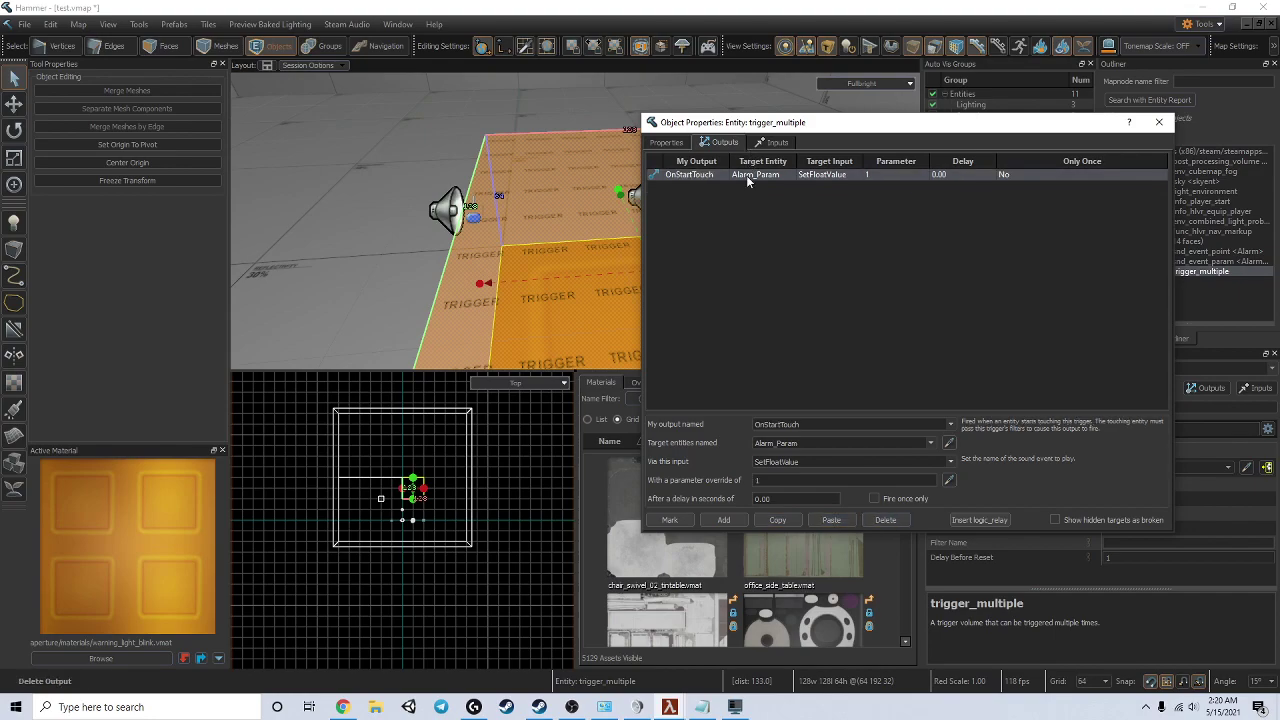
Set the parameter override of the trigger's OnStartTouch SetFloatValue output to .5
drag(865, 118, 989, 118)
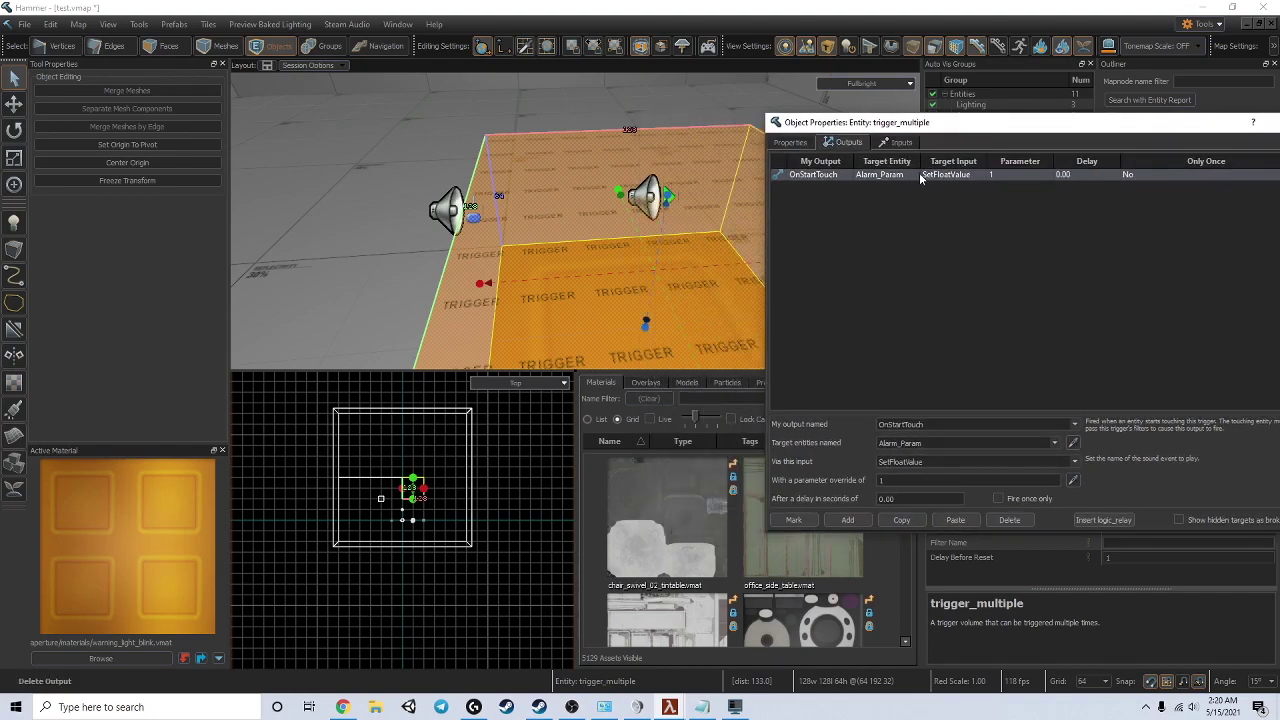
double_click(905, 480)
text(.5)
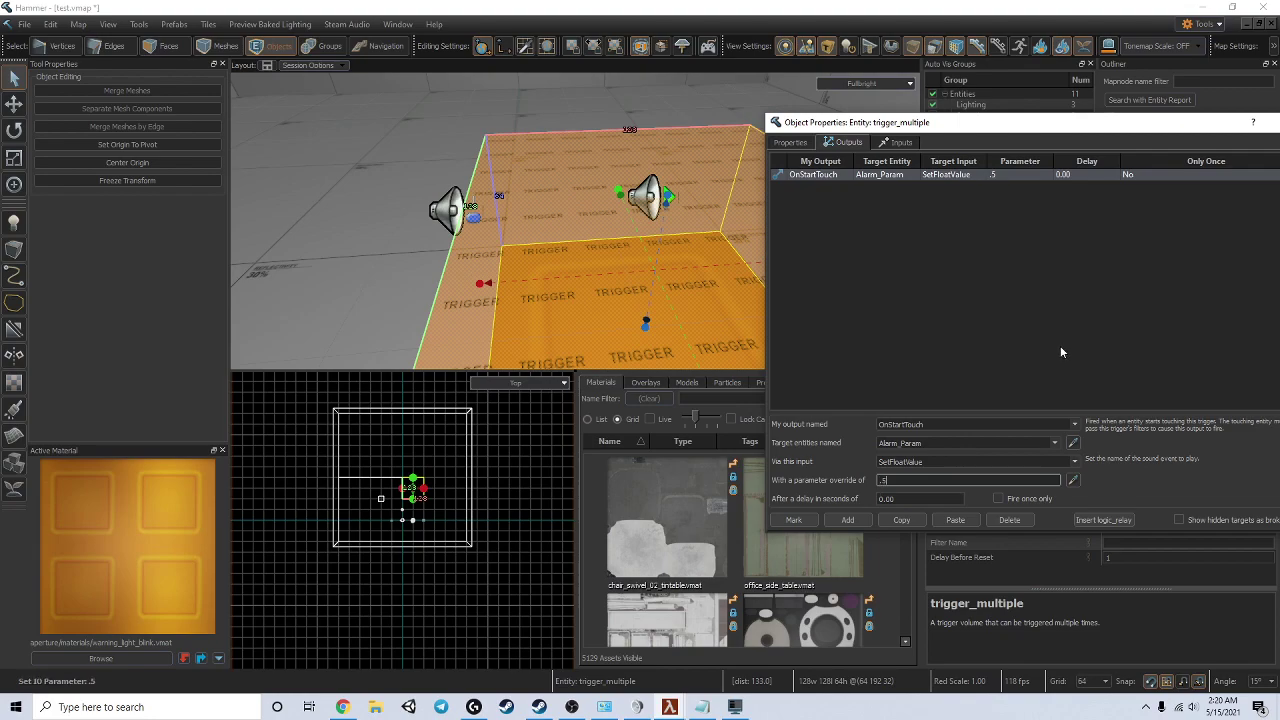
Duplicate the OnStartTouch output, retarget the copy to the Alarm entity with the StartSound input and no parameter, and close the properties
drag(1053, 131, 528, 155)
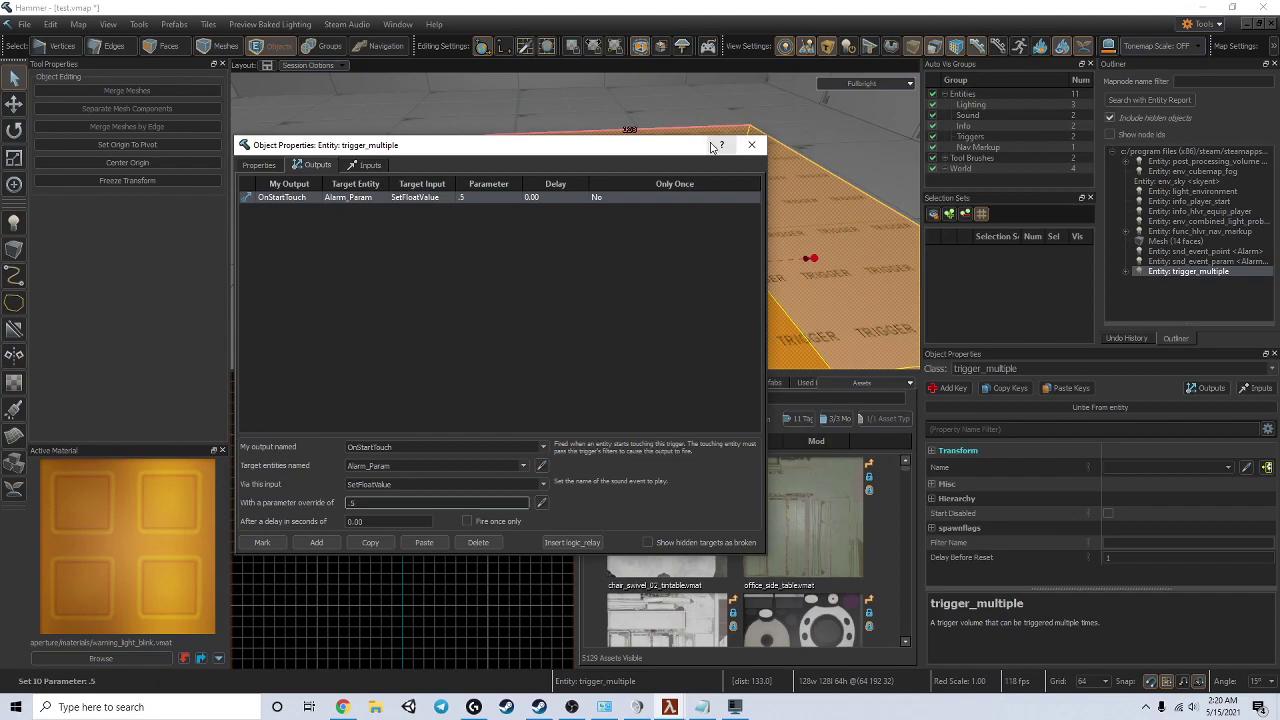
click(370, 543)
click(422, 542)
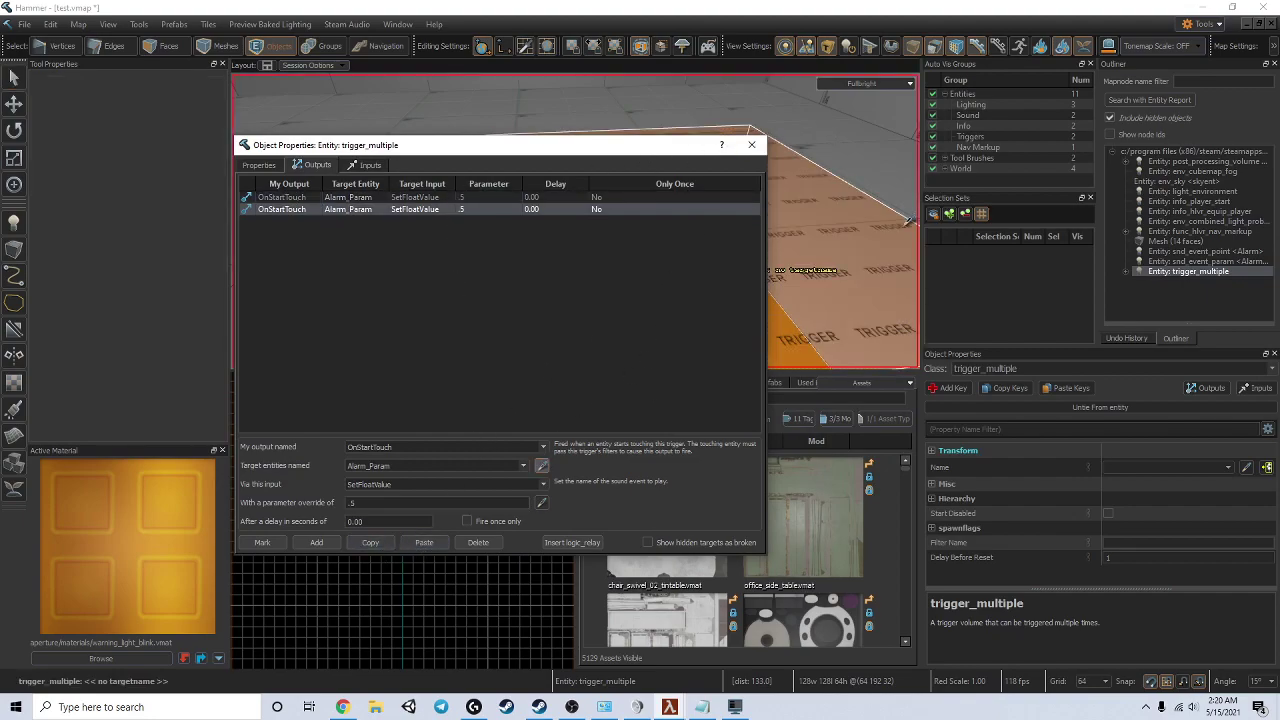
right_drag(908, 220, 843, 240)
click(836, 246)
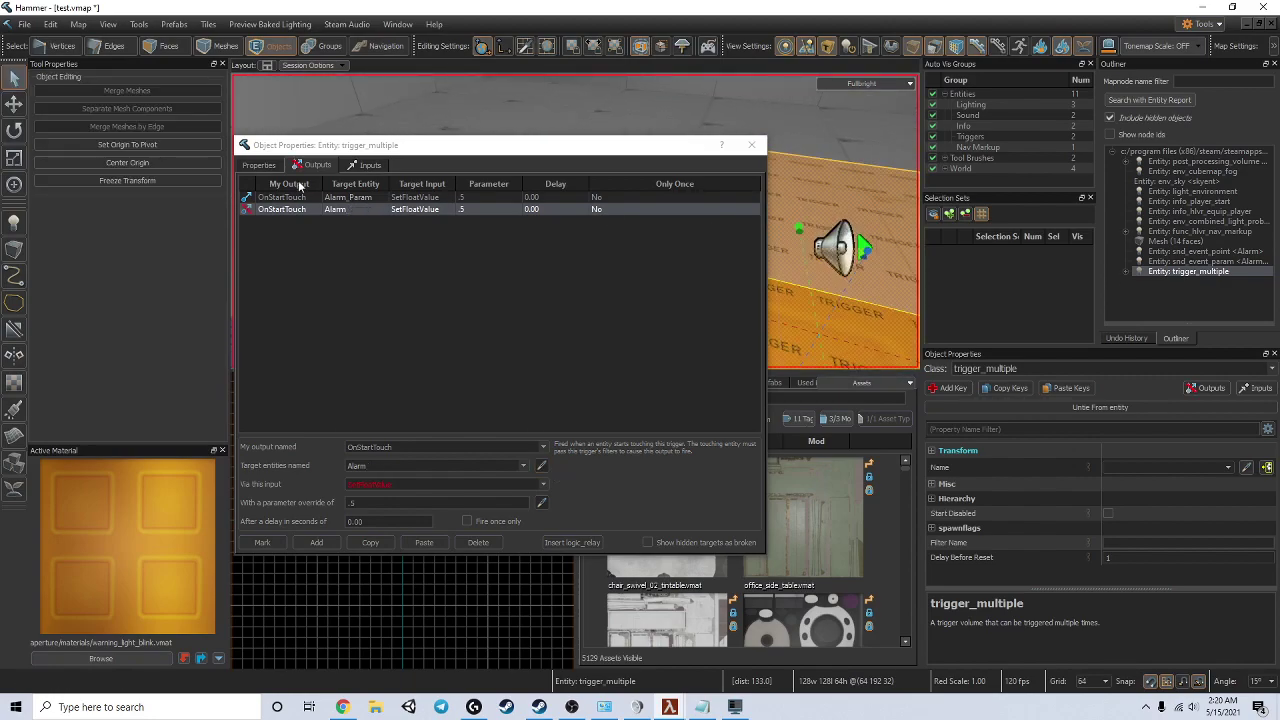
click(543, 485)
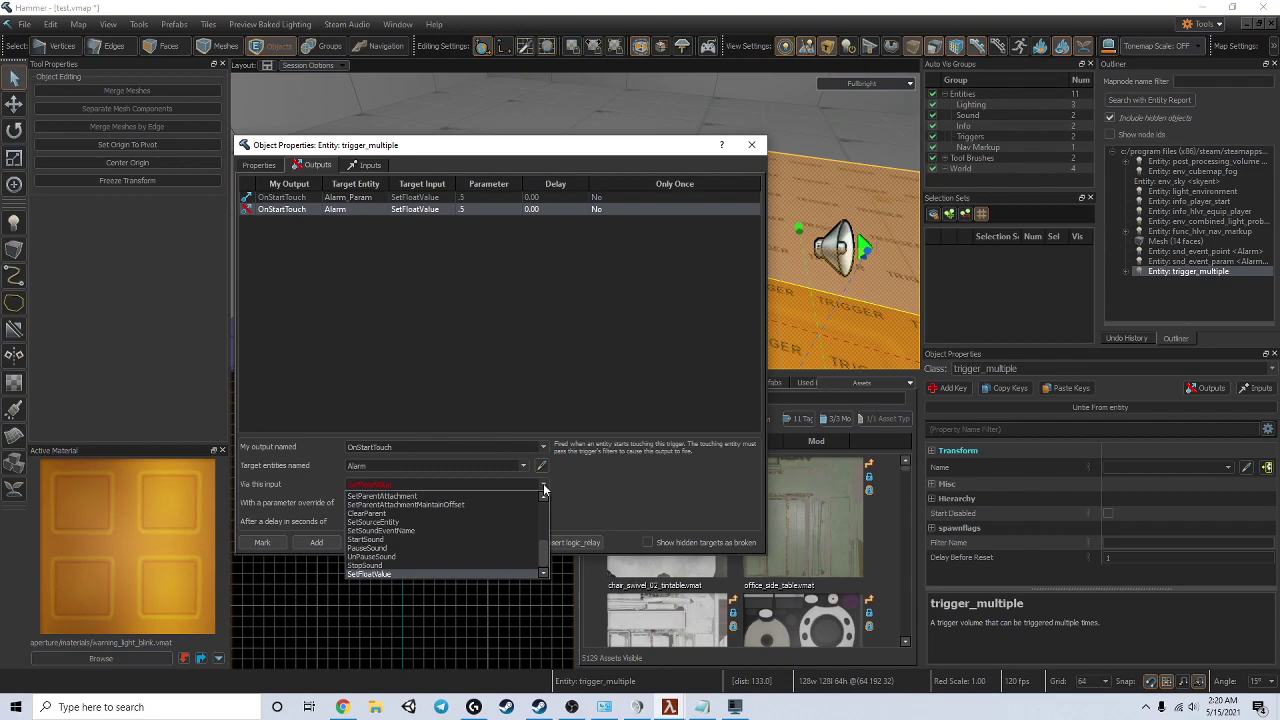
click(418, 539)
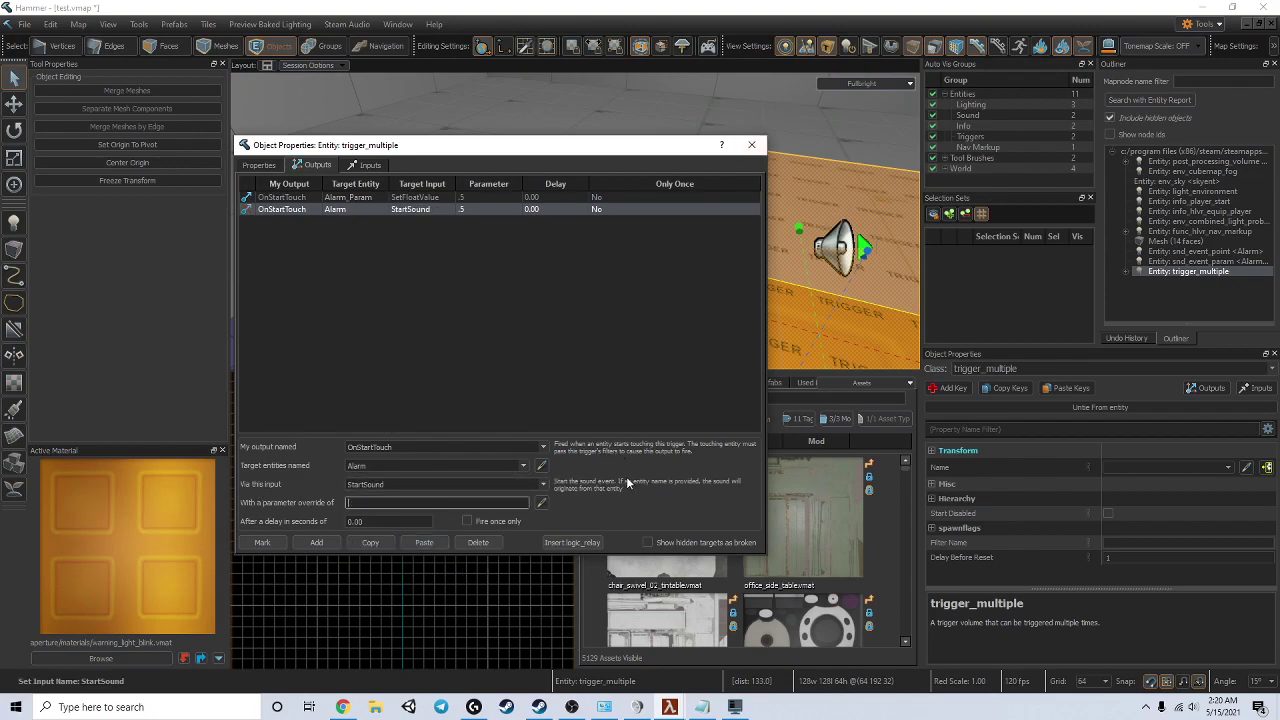
click(752, 145)
Rebuild test.vmap with the Fast Compile preset, saving the changes, and load it in the engine
click(709, 47)
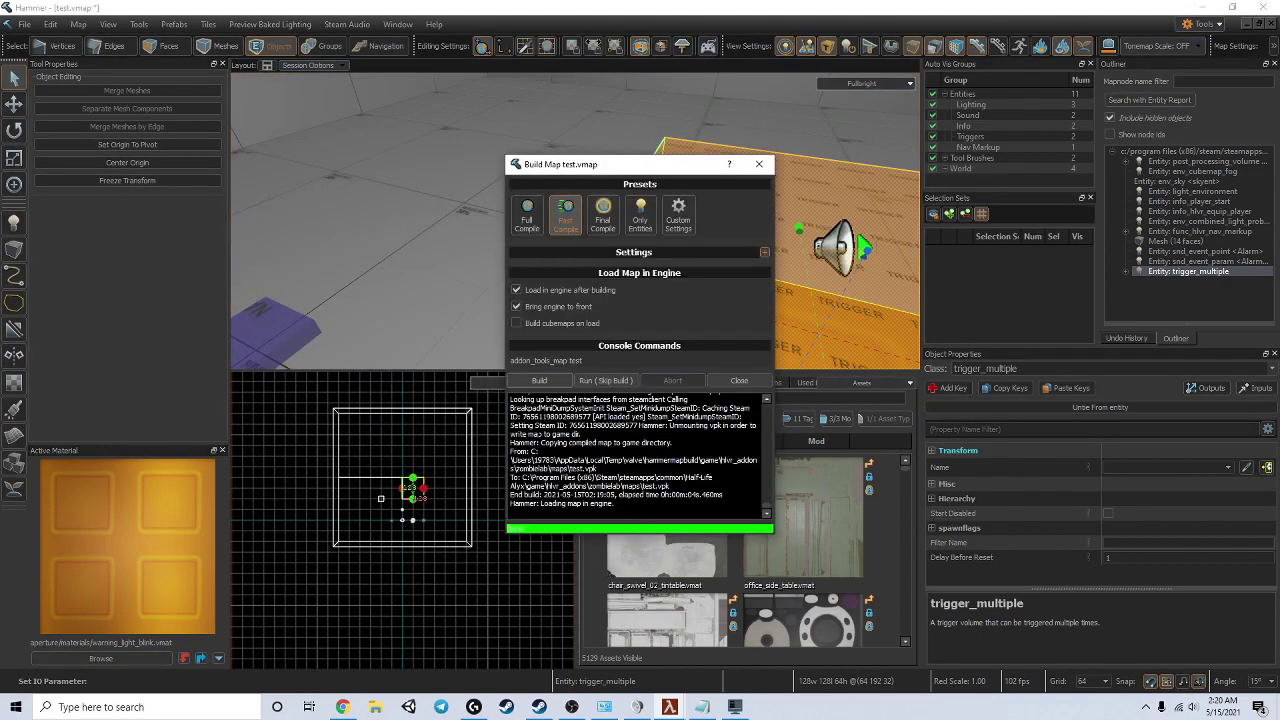
click(556, 382)
click(585, 376)
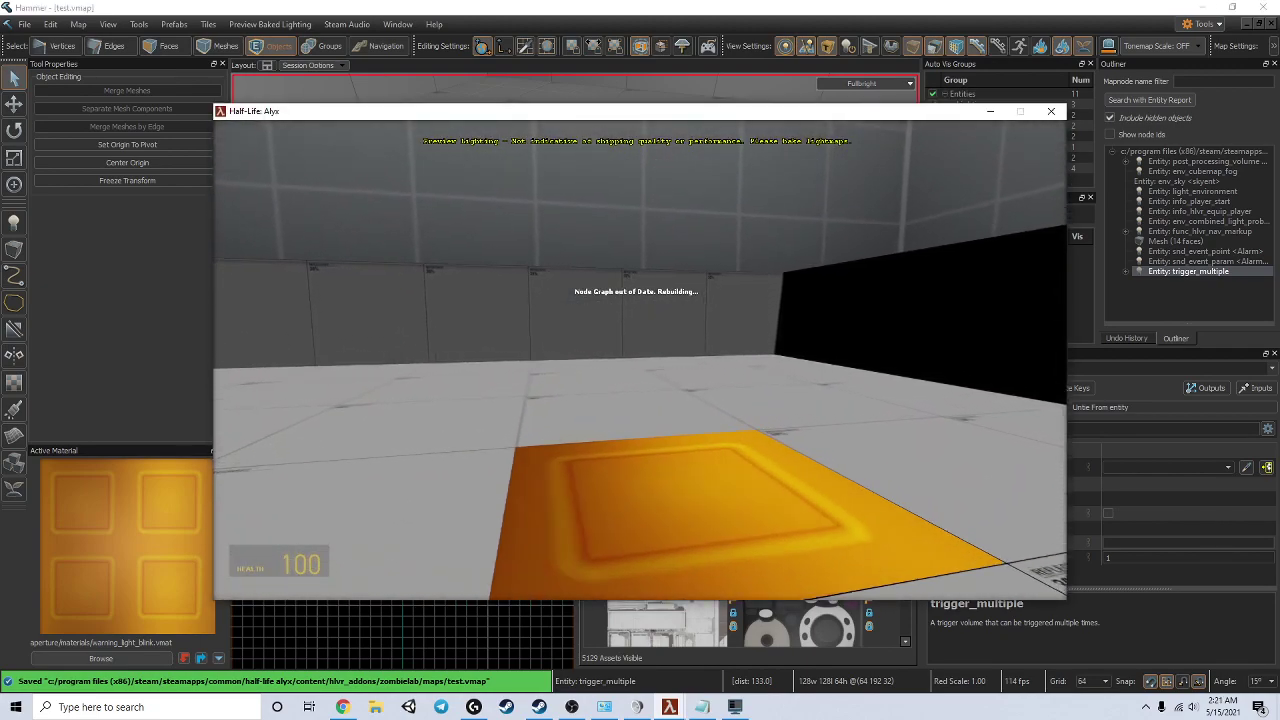
Step on and off the orange tile in the rebuilt map to test the alarm's pitch, return to Hammer and close the Build Map dialog
key(w)
key(s)
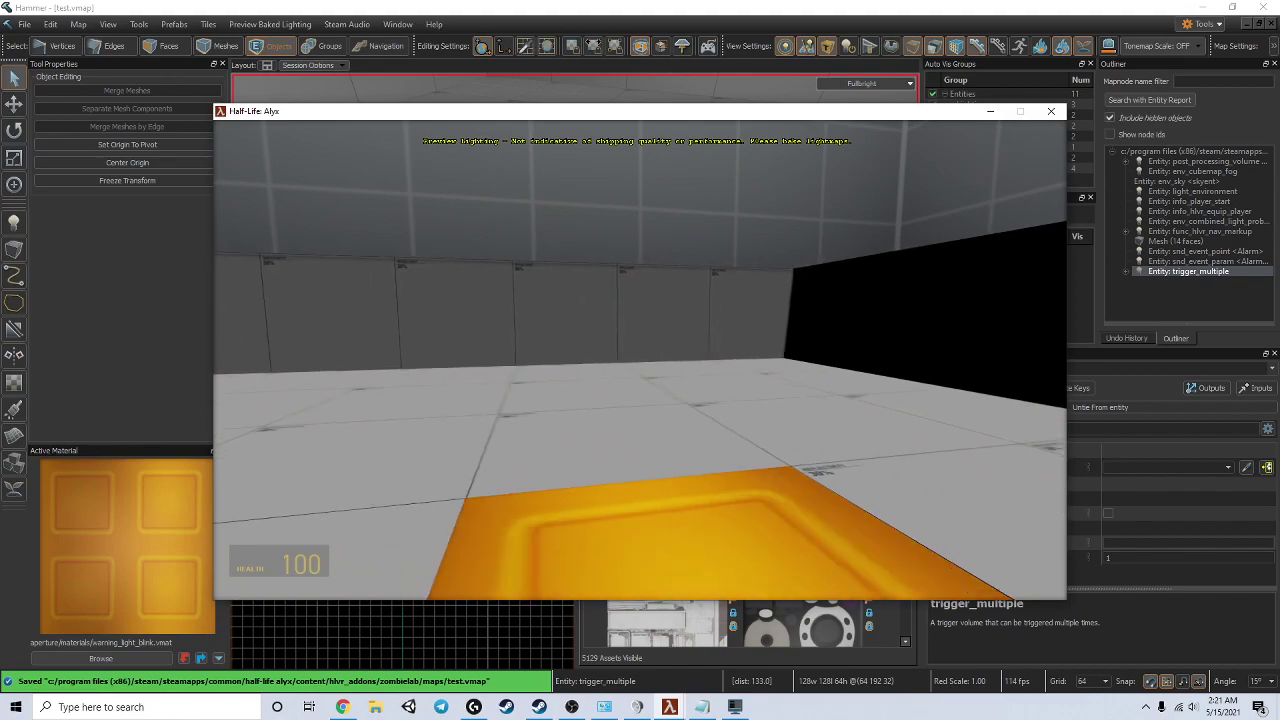
key(s)
key(w)
key(d)
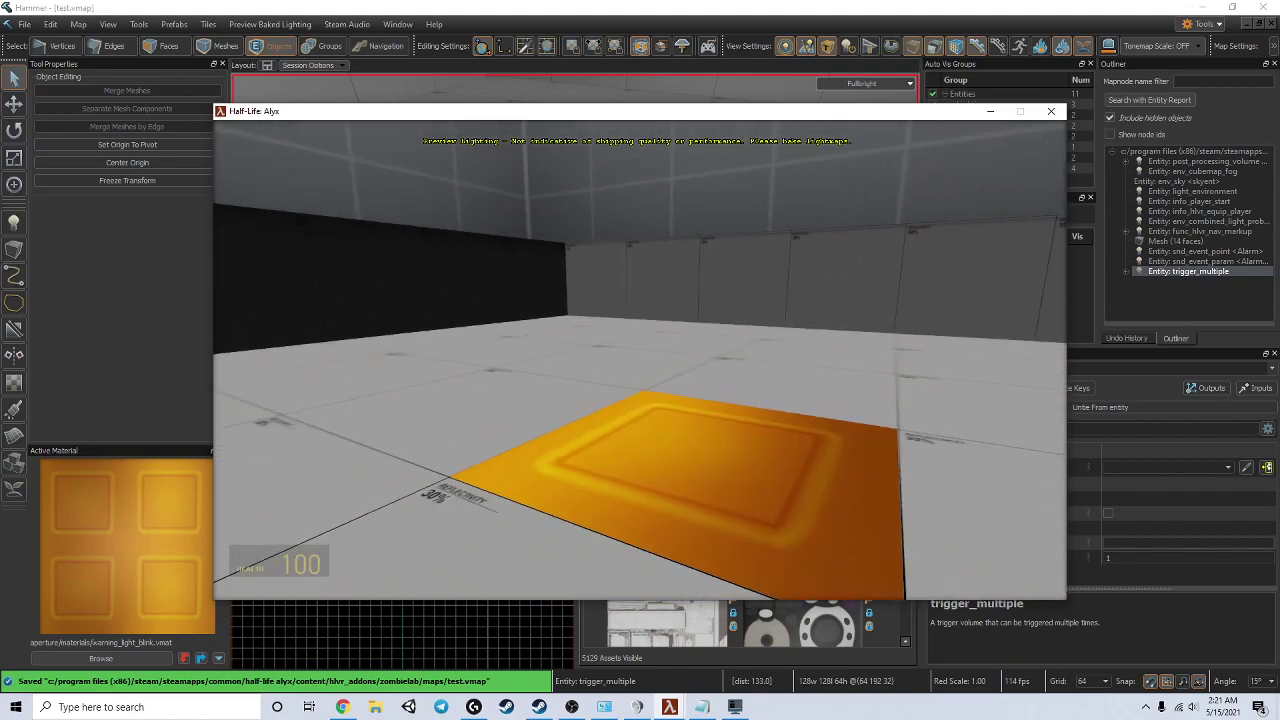
key(d)
key(s)
key(w)
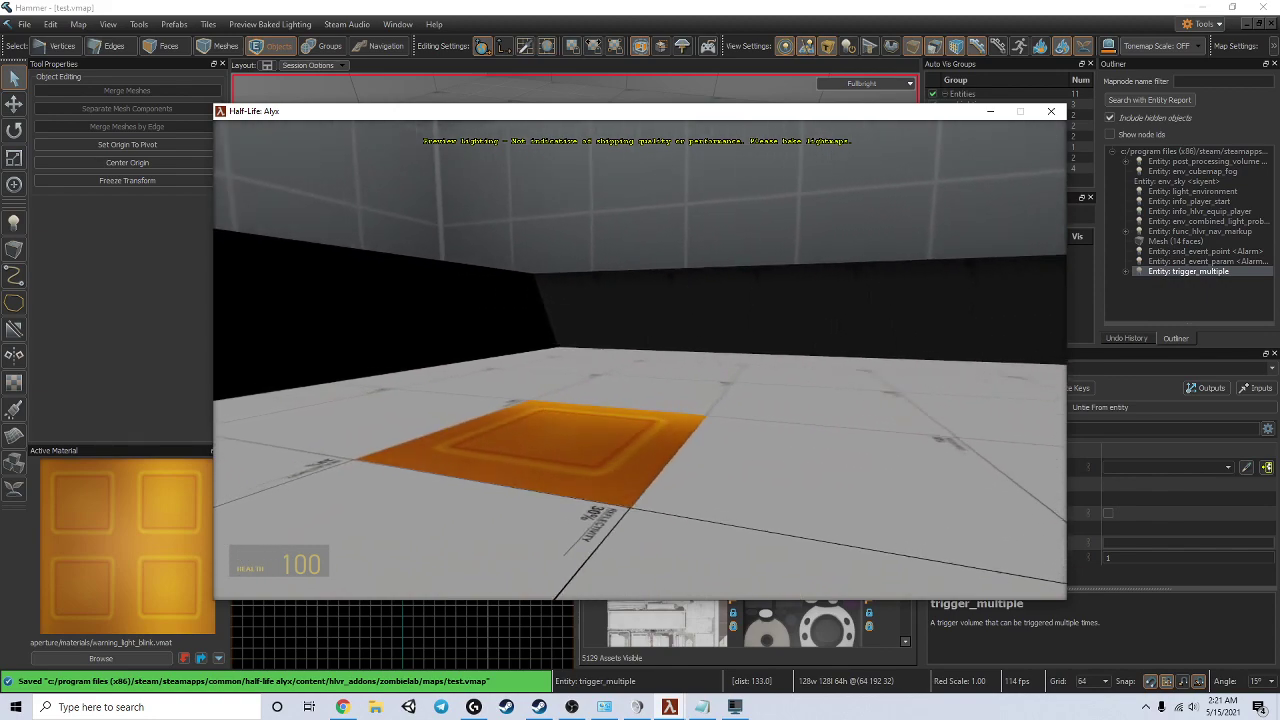
key(s)
key(w)
key(d)
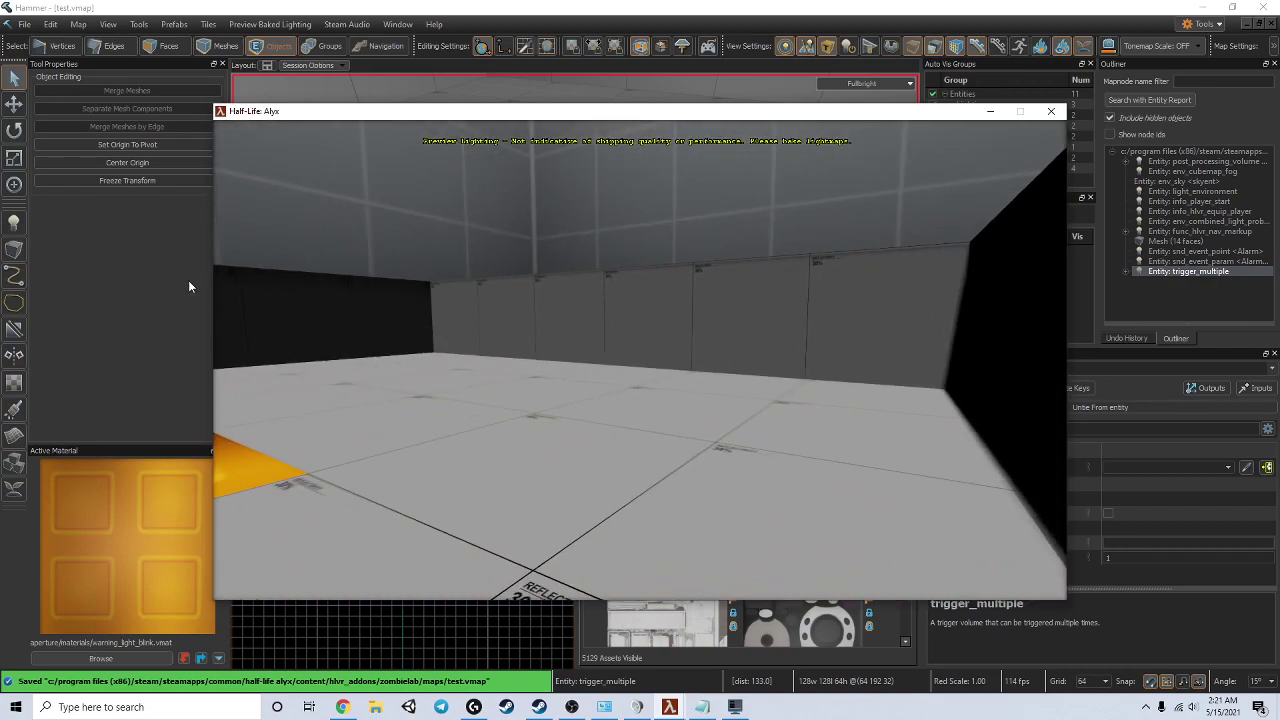
click(188, 280)
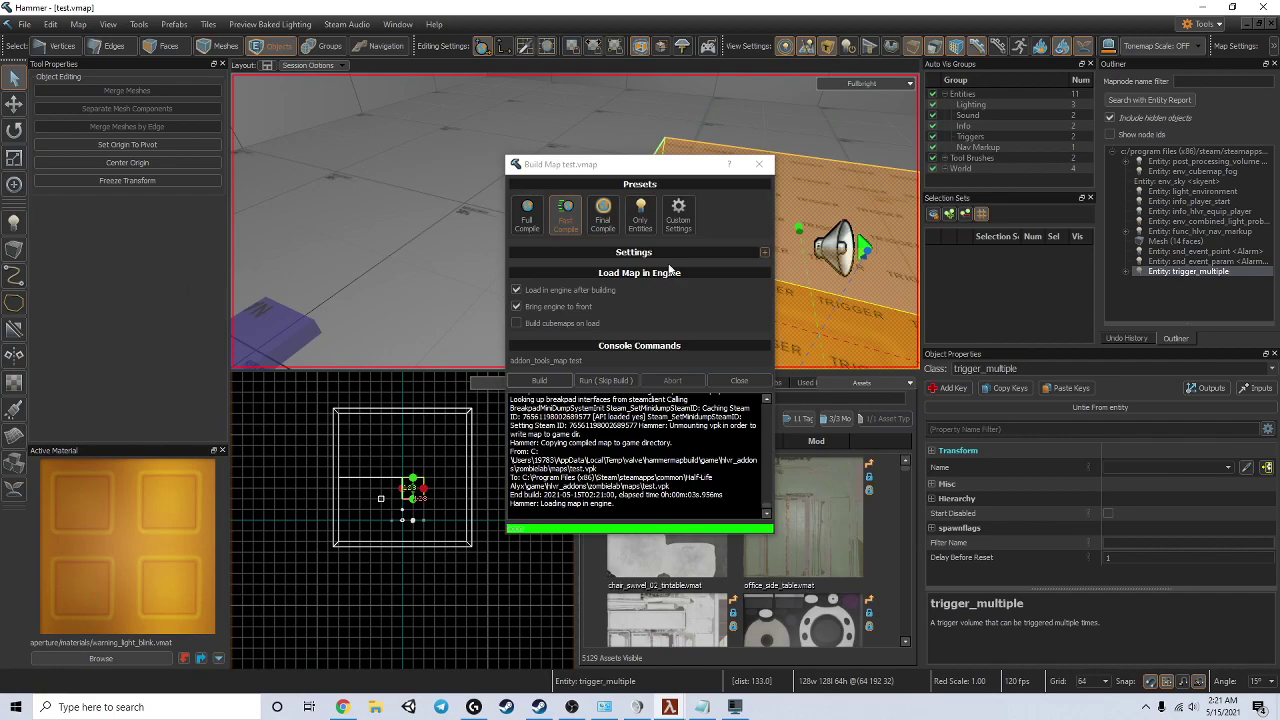
click(760, 165)
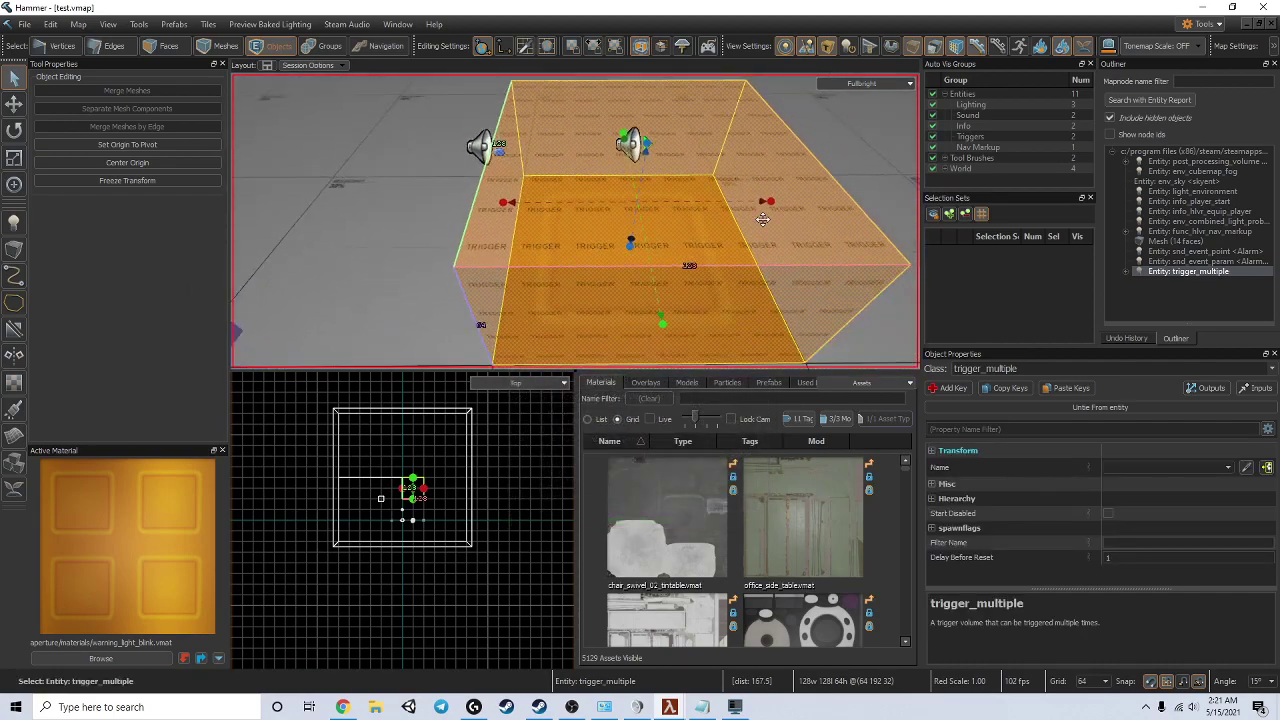
Duplicate both OnStartTouch outputs of the trigger_multiple, the Alarm_Param SetFloatValue and the Alarm StartSound
click(1210, 388)
click(401, 210)
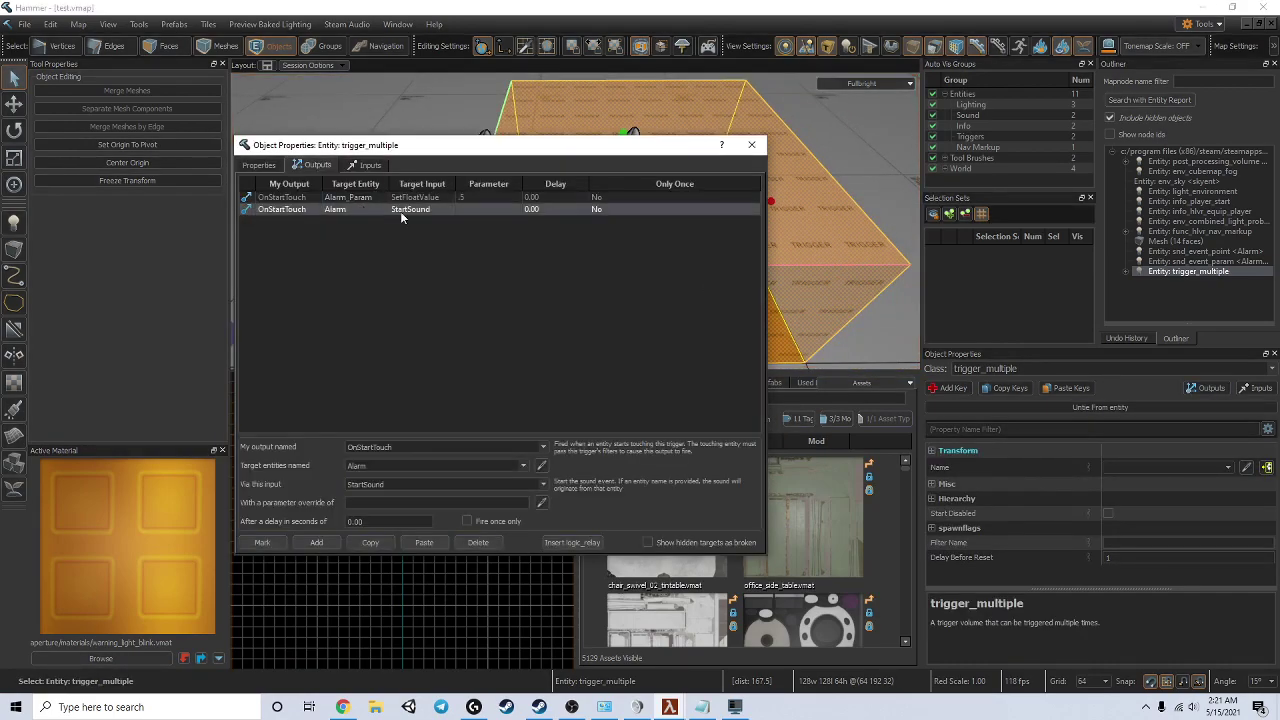
click(362, 198)
shift+click(355, 210)
click(368, 543)
click(424, 542)
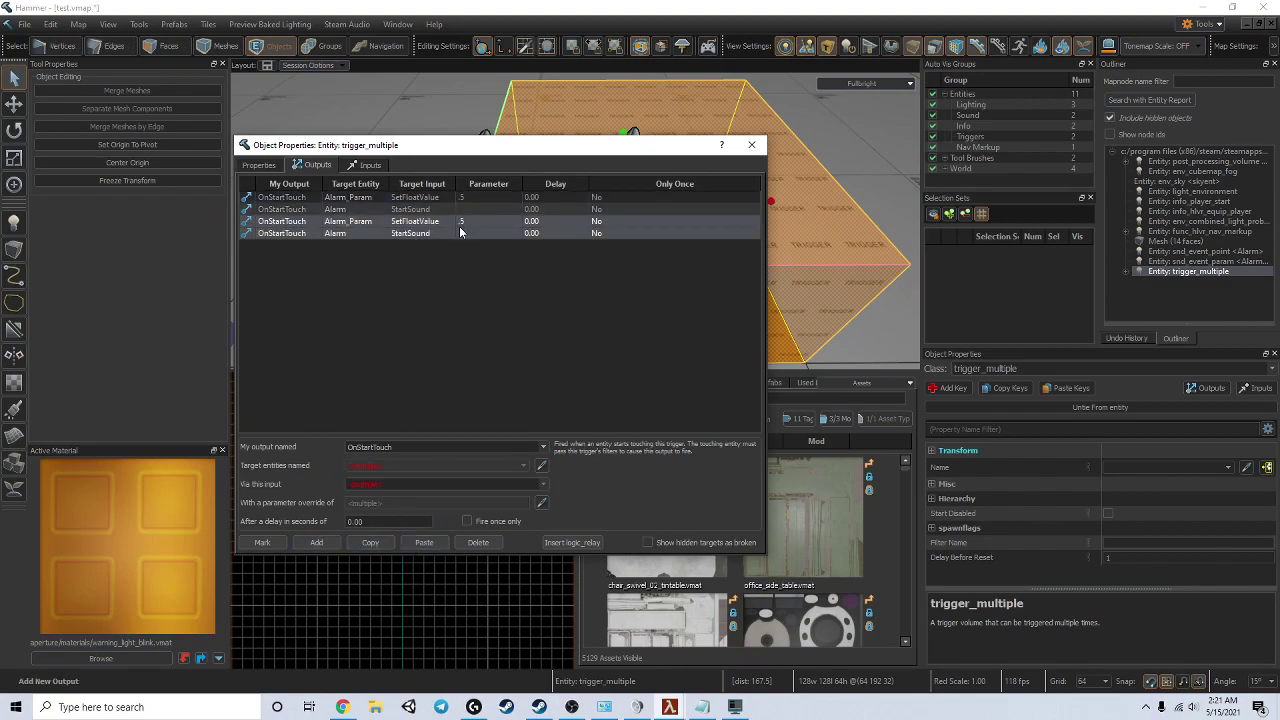
Change the two duplicated trigger outputs to fire on OnEndTouch
click(402, 234)
key(shift+Up)
click(541, 467)
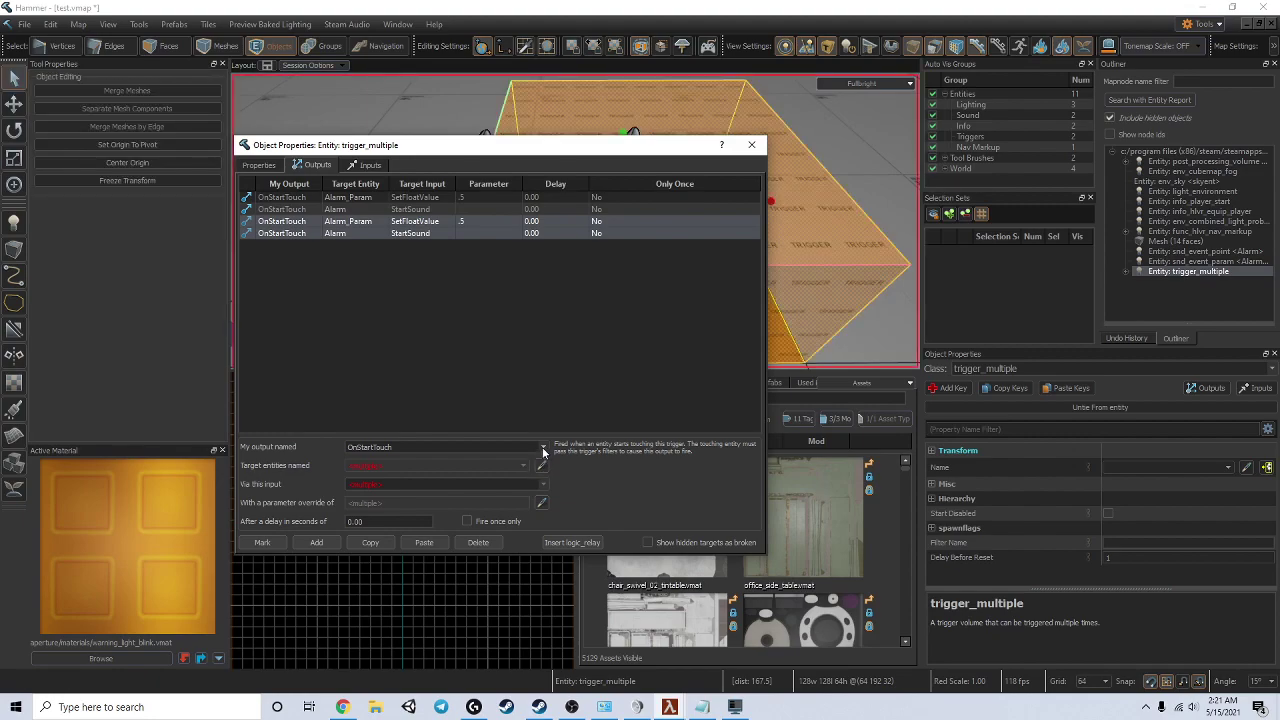
click(545, 447)
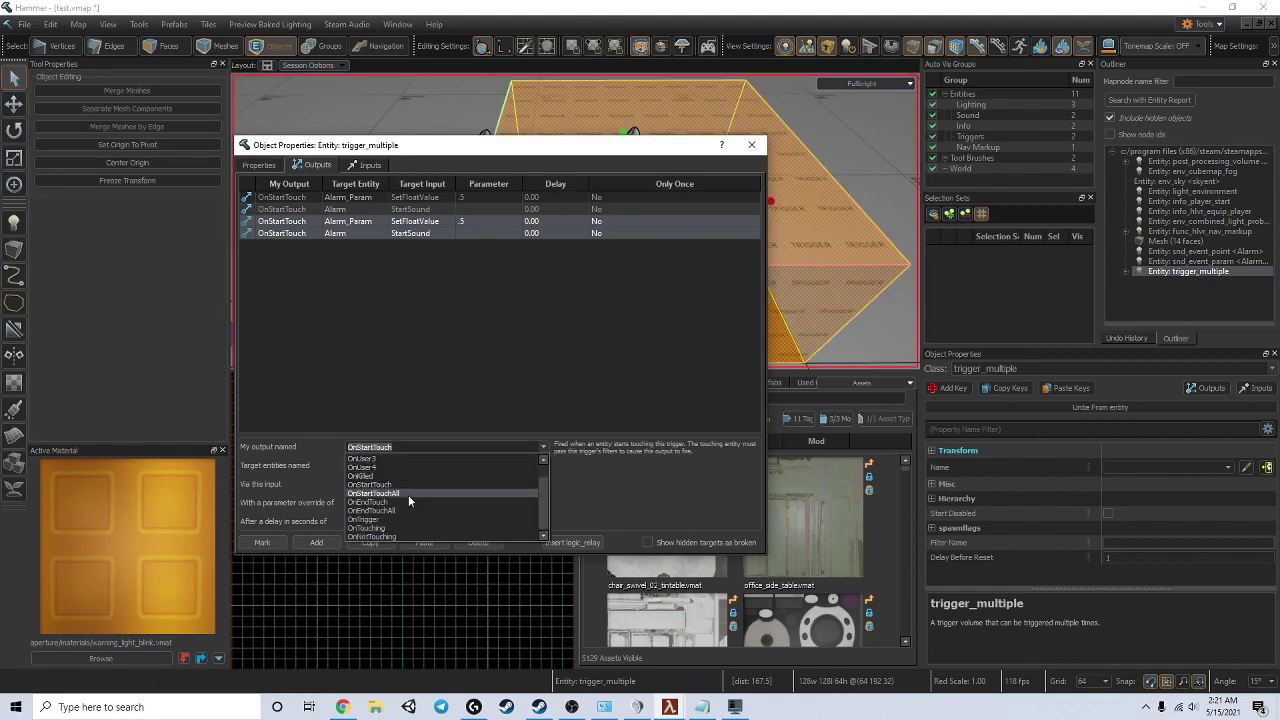
click(398, 503)
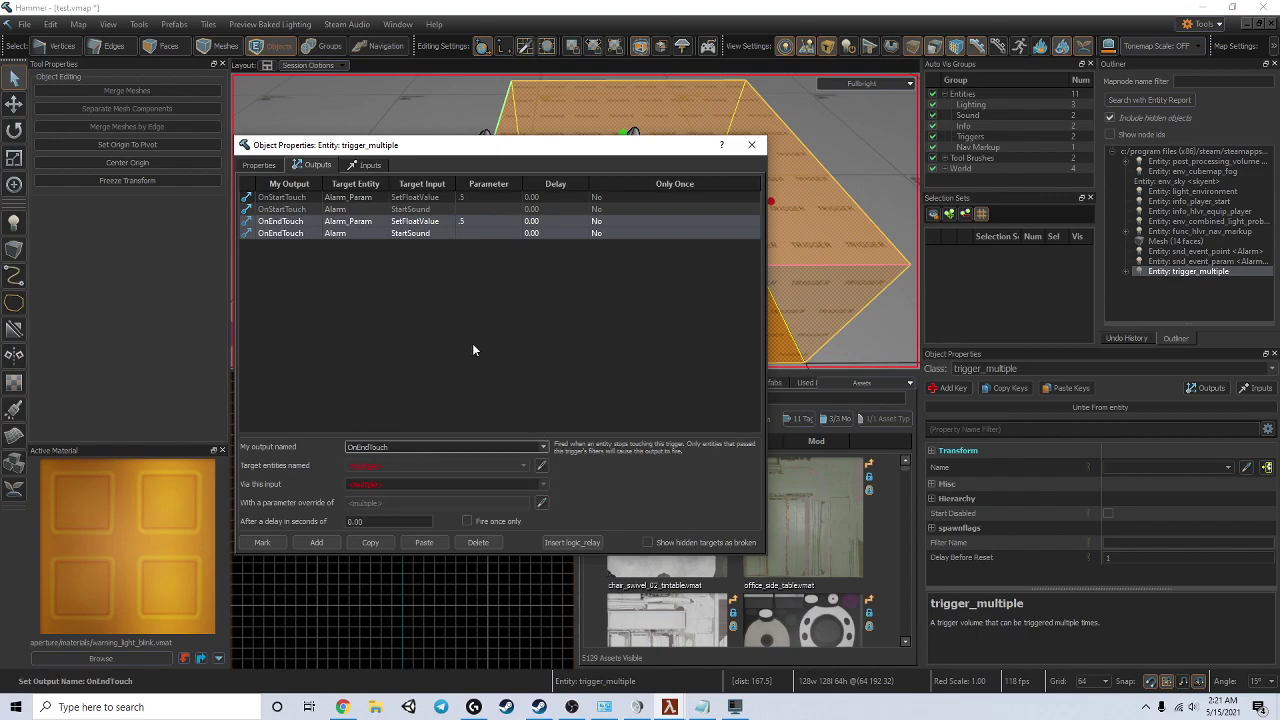
Set the parameter override of the trigger_multiple's OnEndTouch SetFloatValue output for Alarm_Param to 2 and close its object properties
click(421, 267)
drag(458, 227, 467, 214)
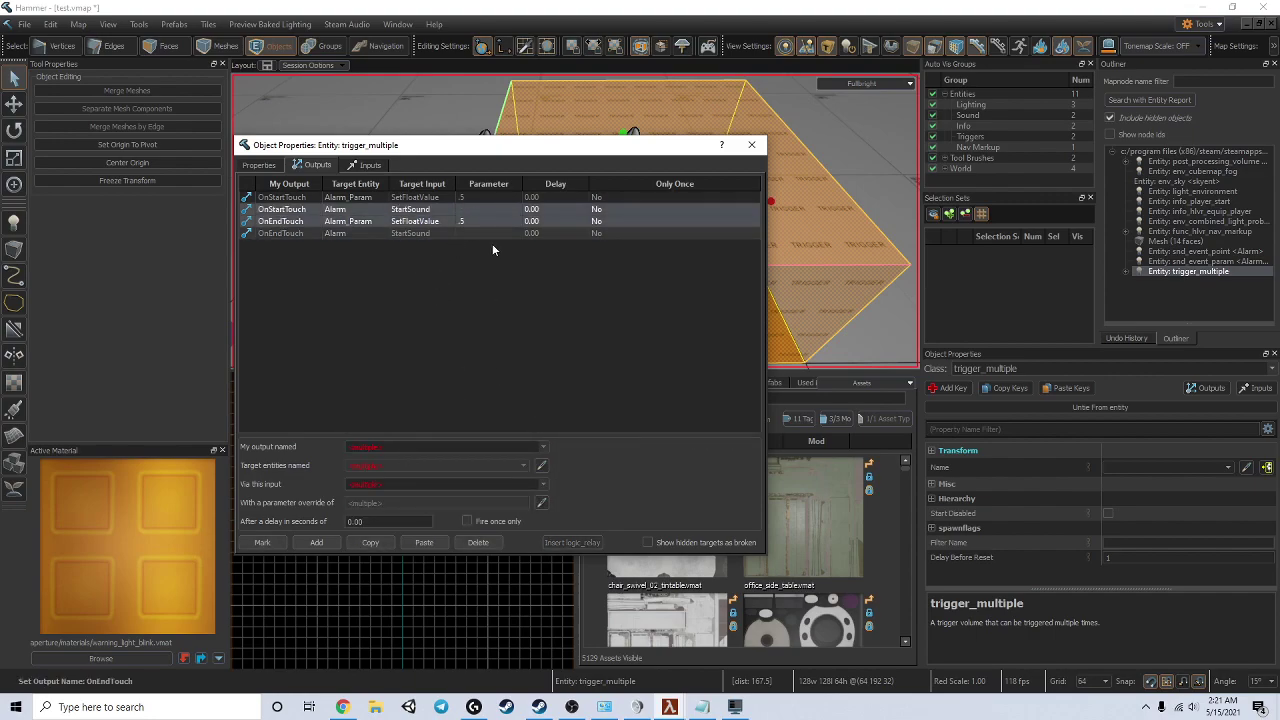
click(479, 221)
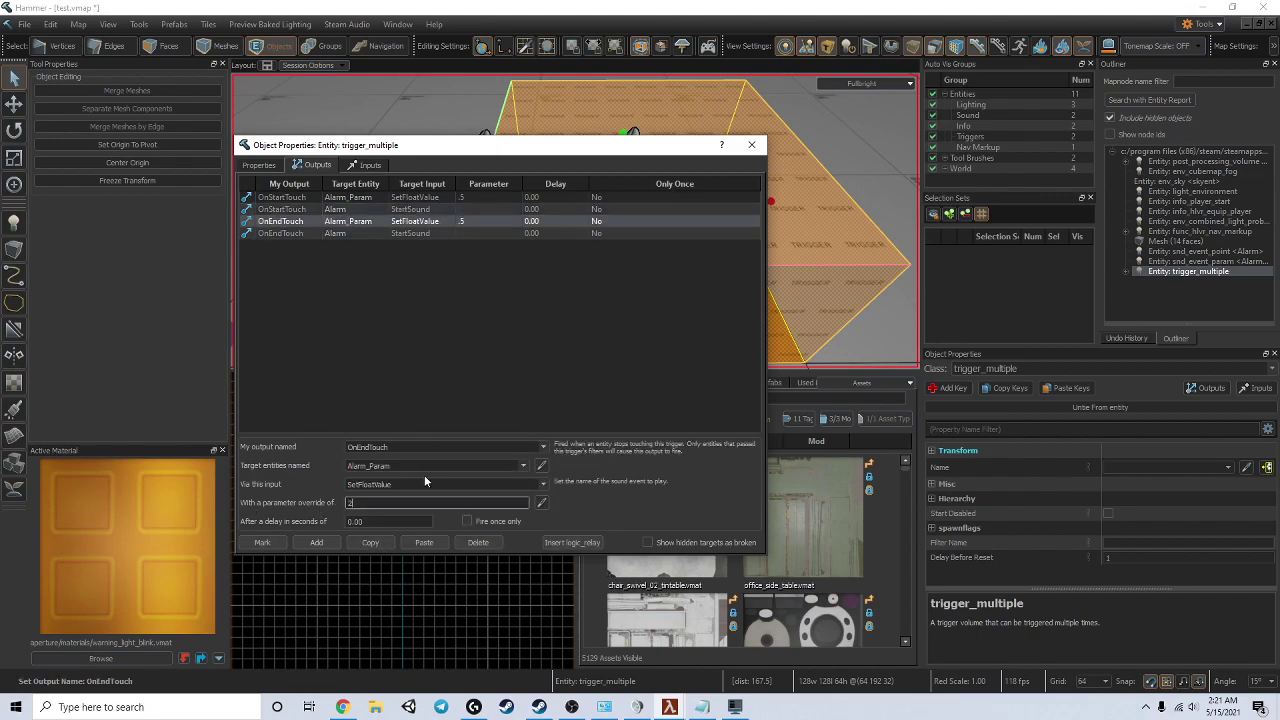
click(752, 146)
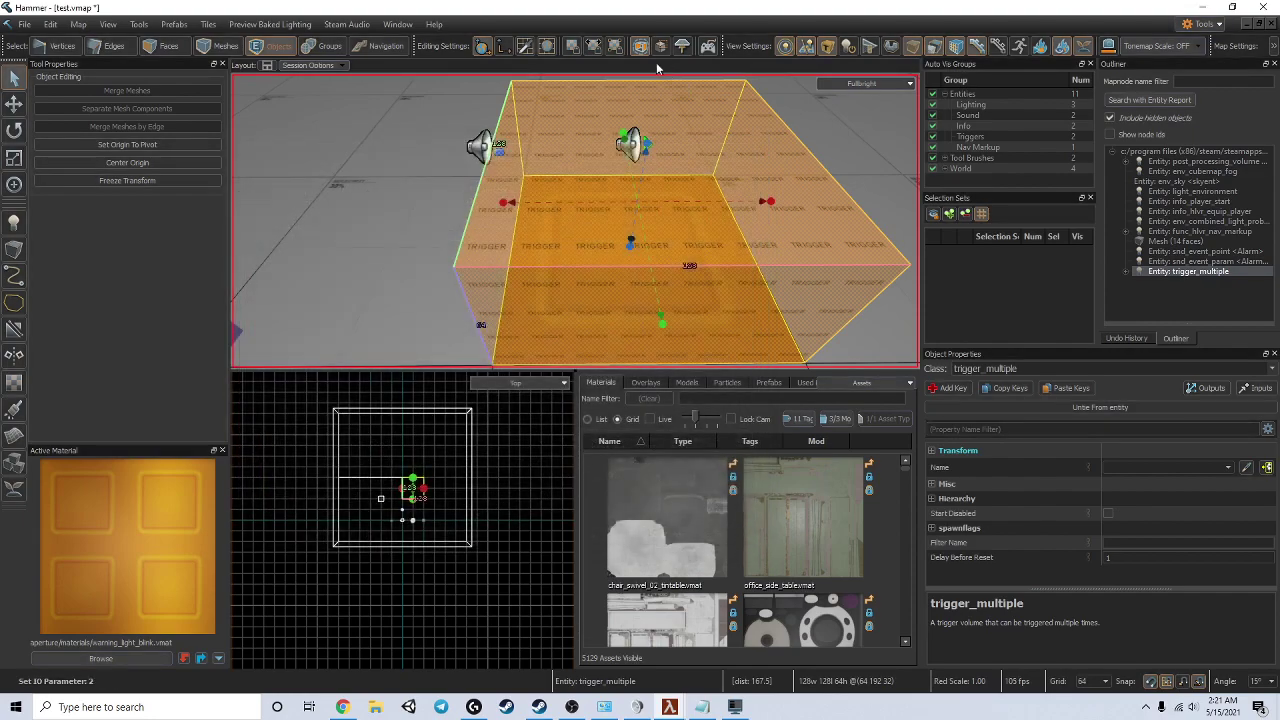
Build test.vmap again using Fast Compile, saving the changed trigger outputs, and load the map in the engine
click(707, 47)
click(541, 381)
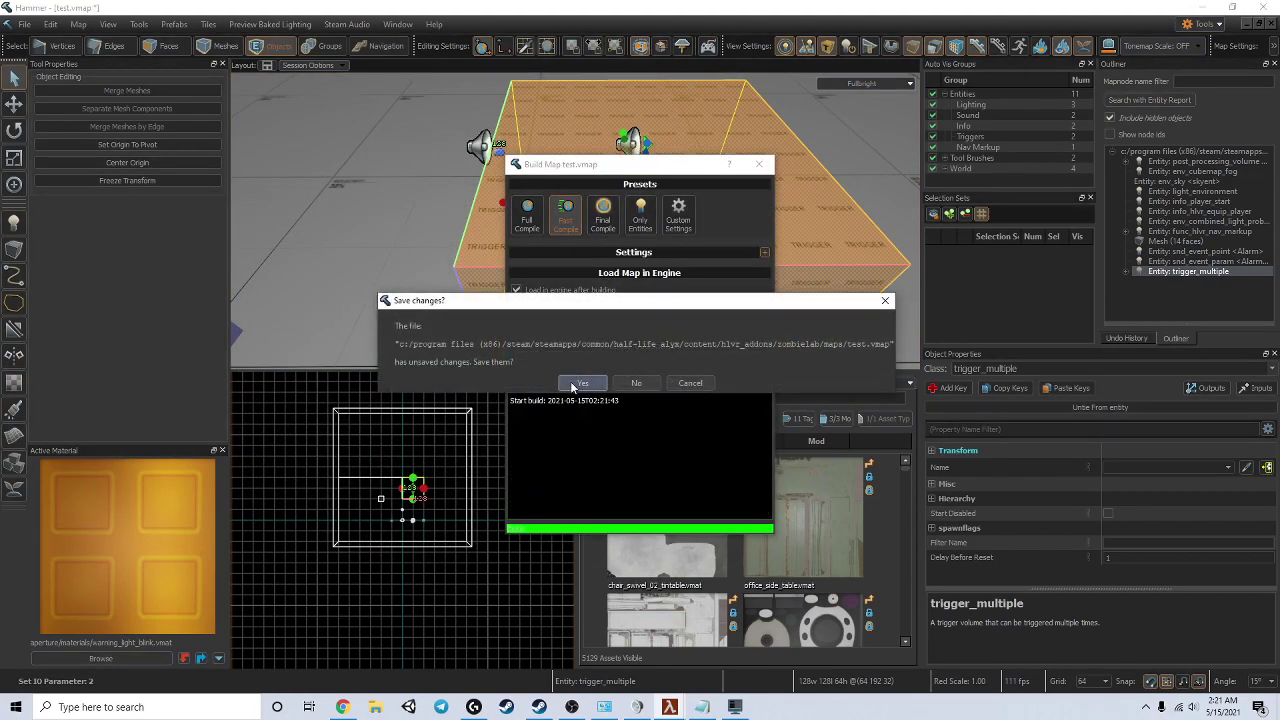
click(583, 383)
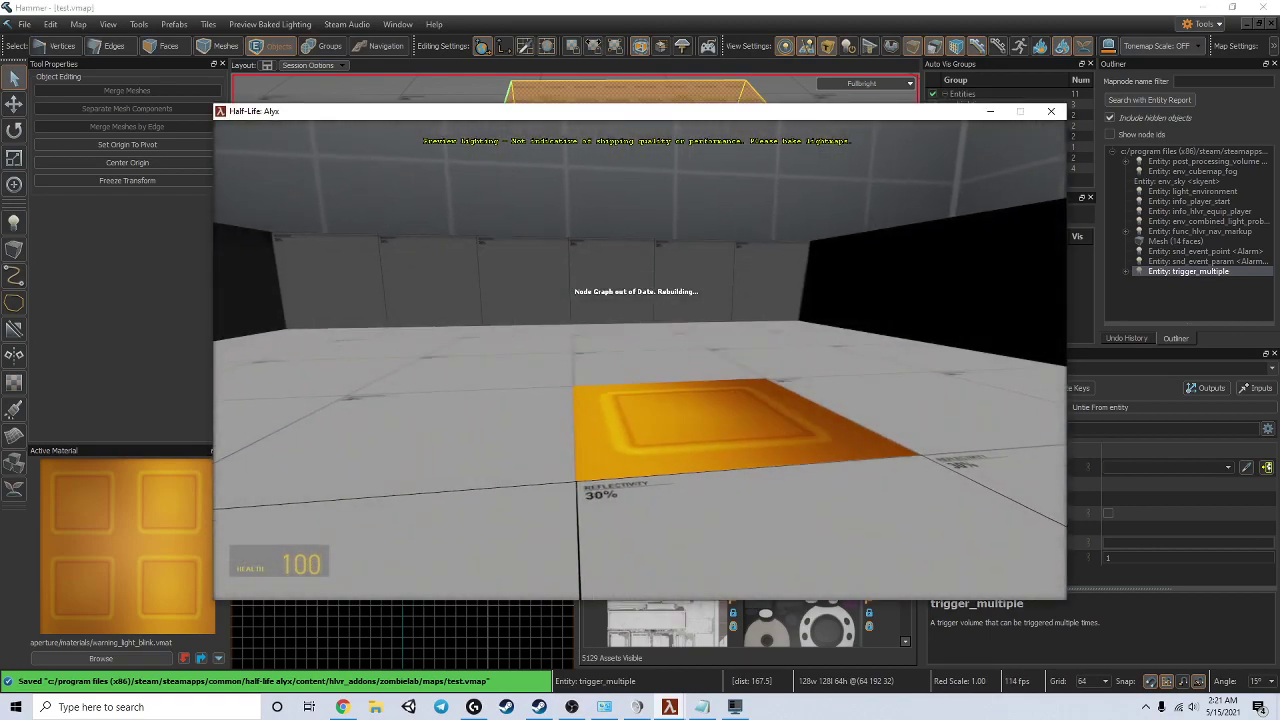
Walk repeatedly onto and off the orange tile in the game to test the alarm's pitch on entering and leaving
key(d)
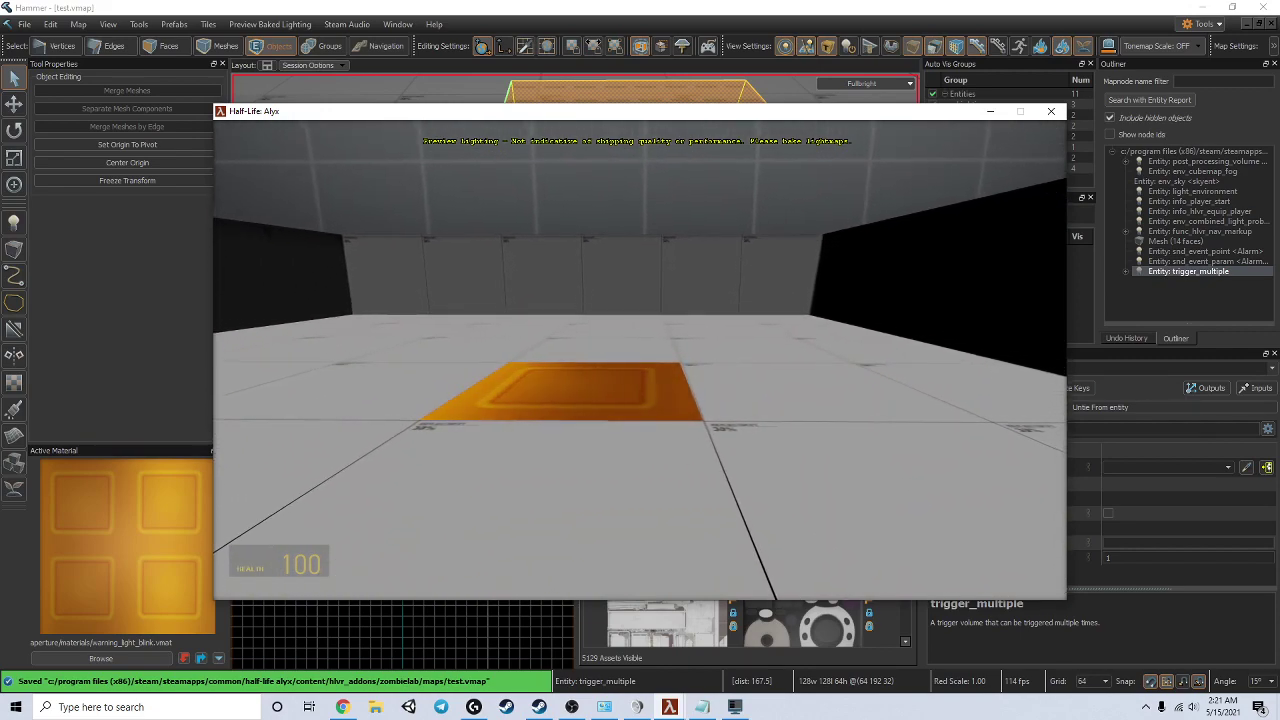
key(w)
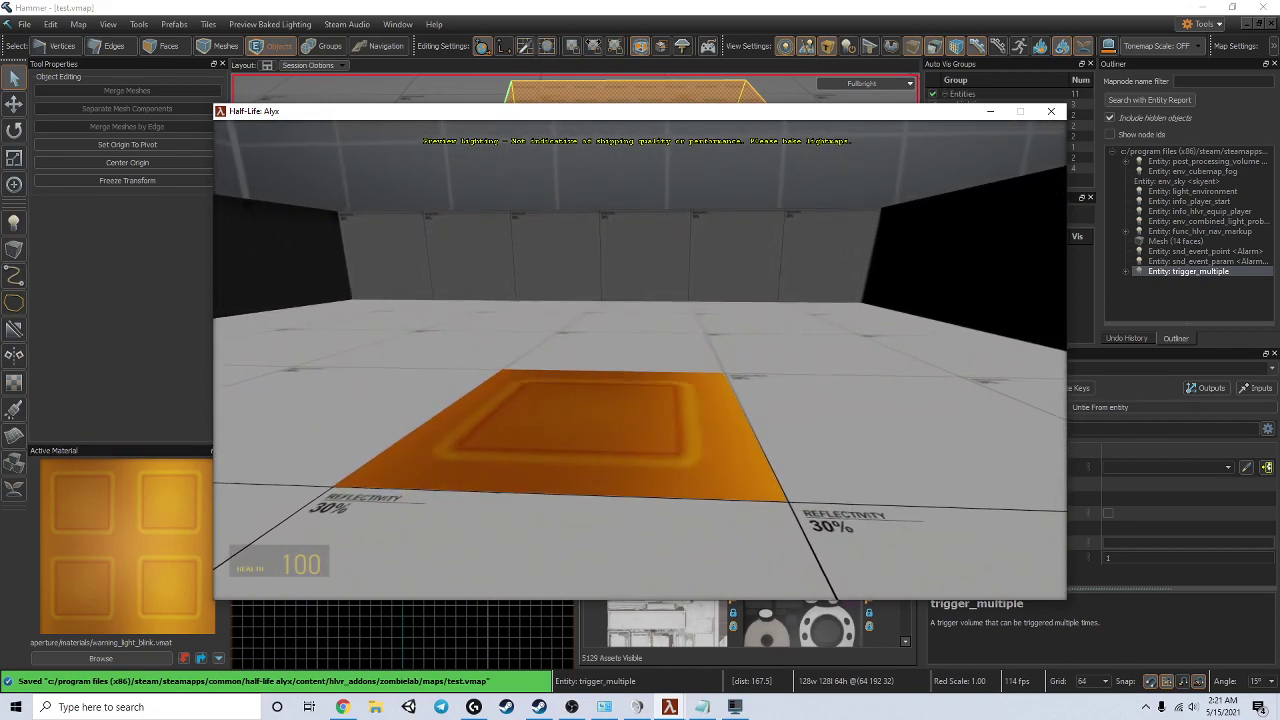
key(s)
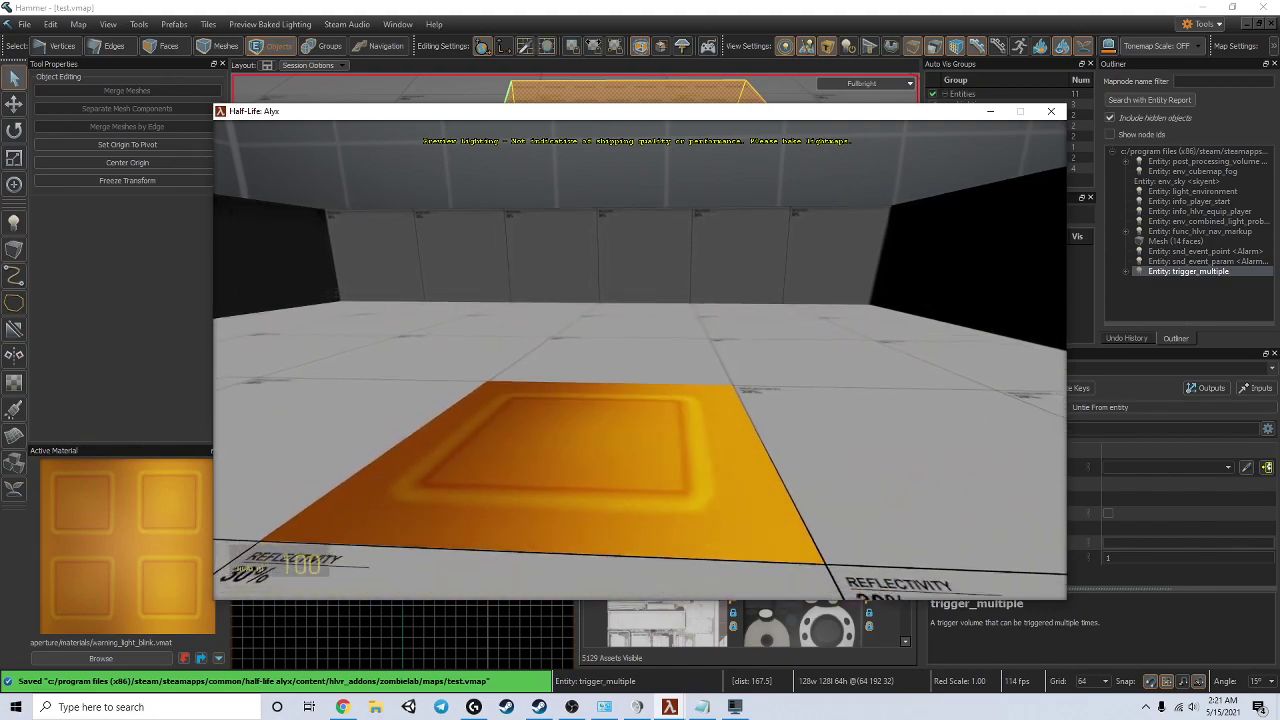
key(w)
key(w)
key(s)
key(w)
key(s)
key(w)
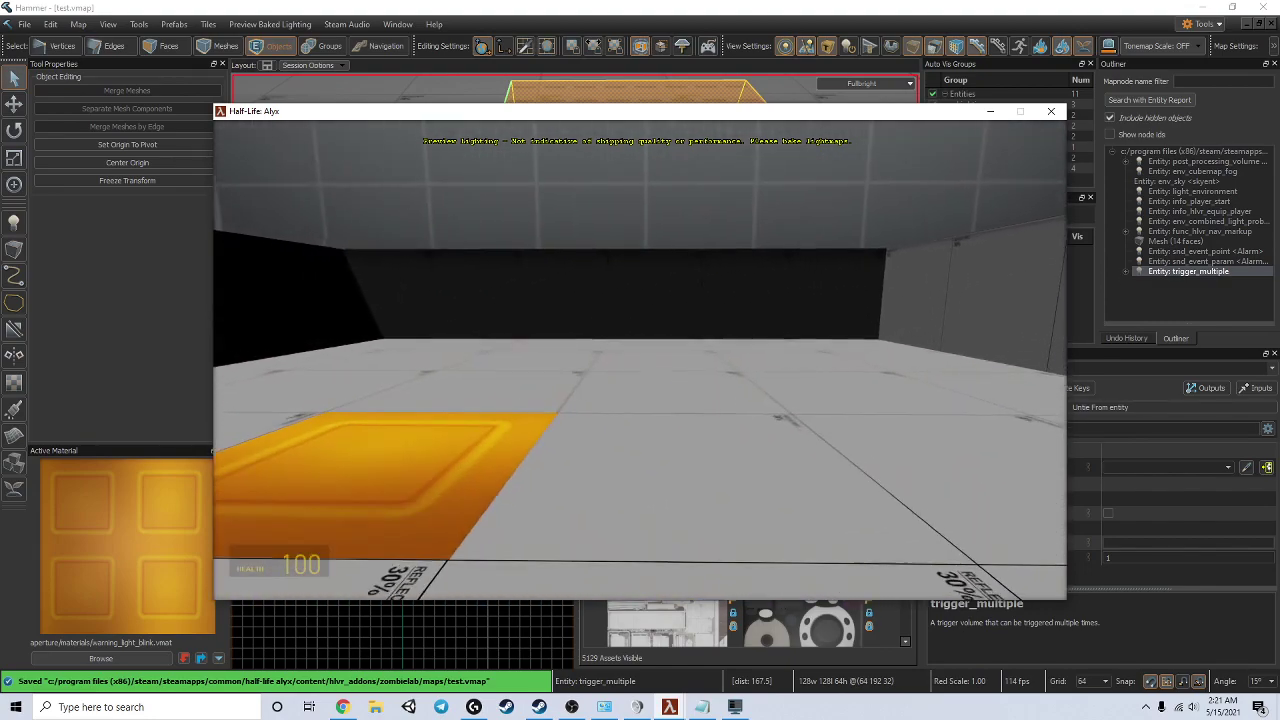
key(w)
key(s)
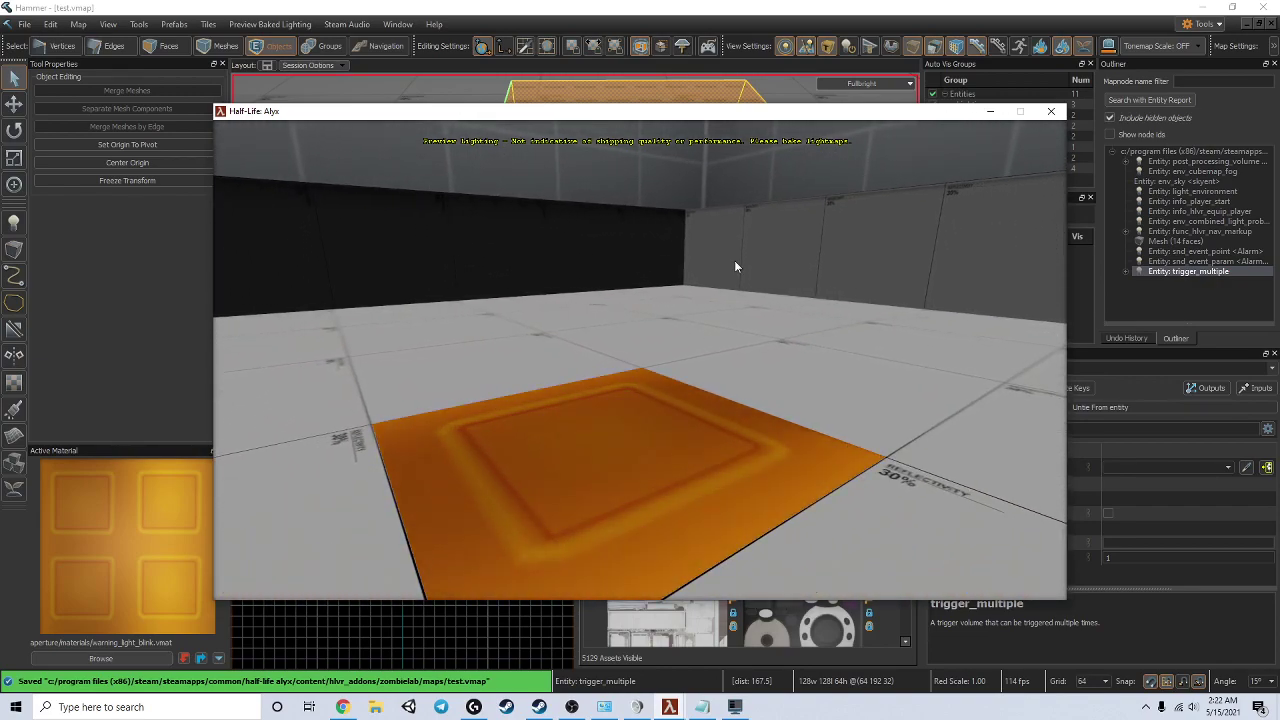
Run the kill command in the VConsole2 console and switch back to Hammer
key(grave)
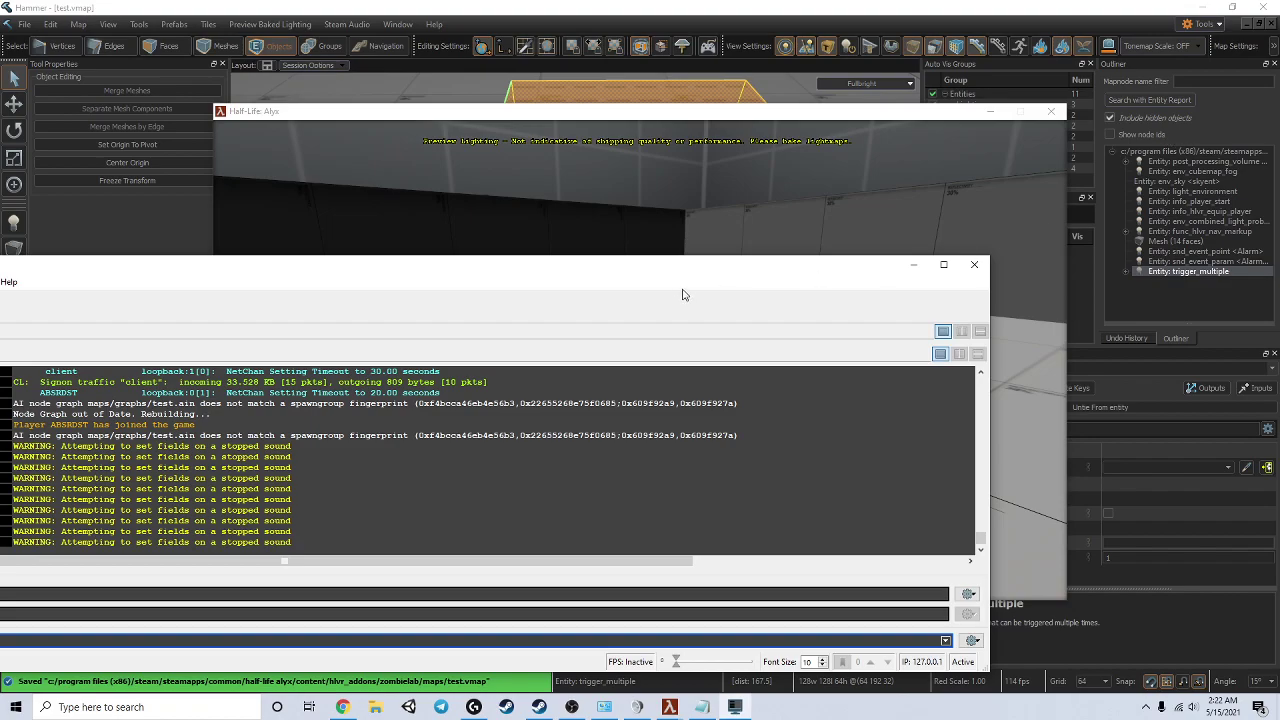
drag(716, 270, 980, 204)
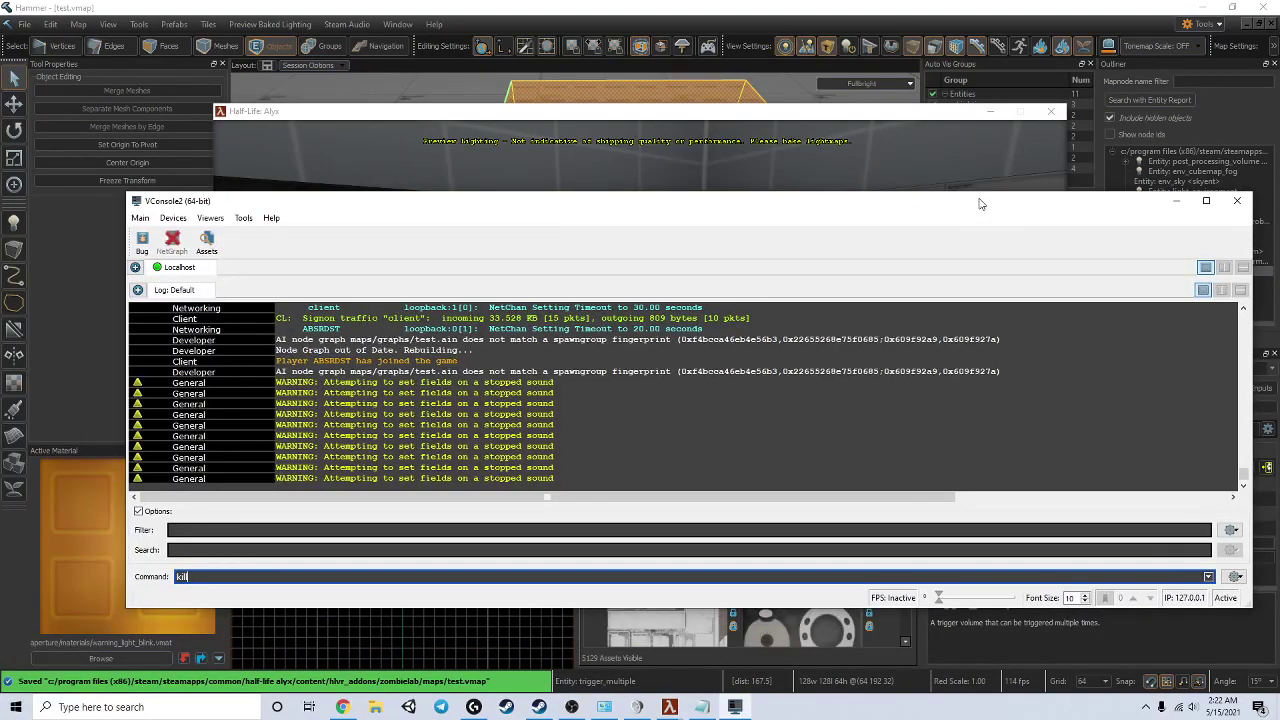
text(kill)
key(Return)
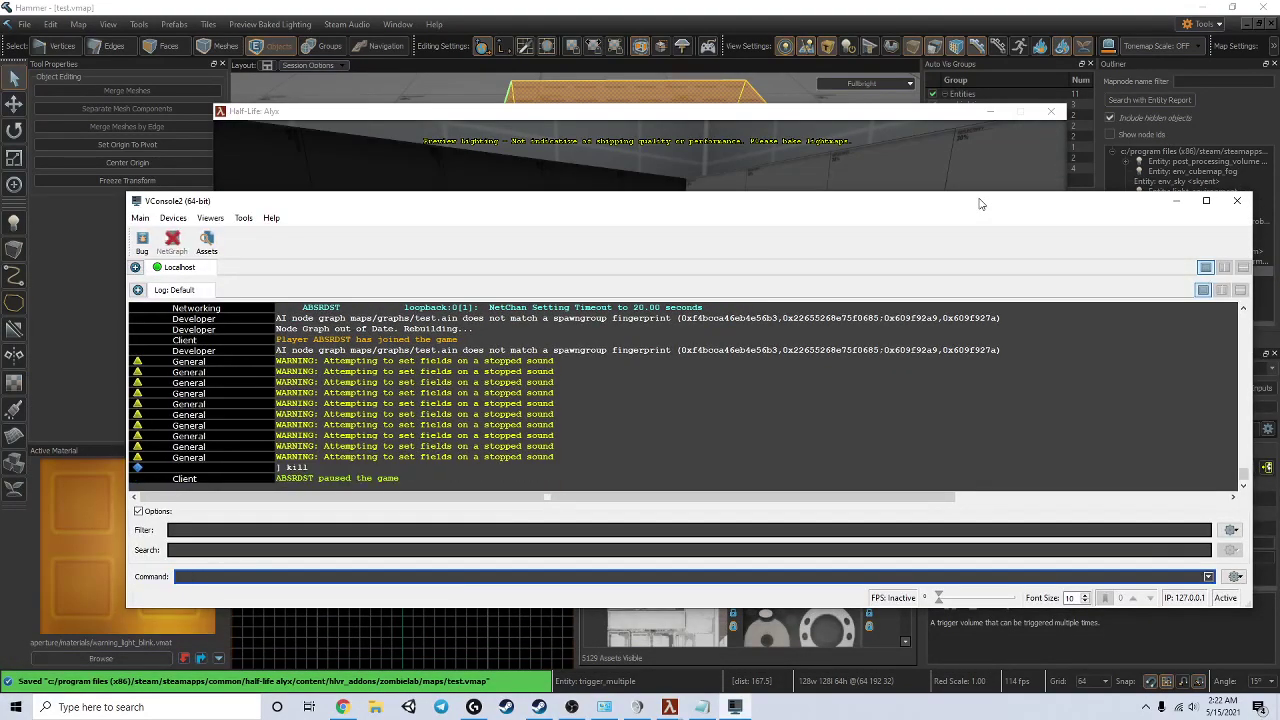
click(681, 29)
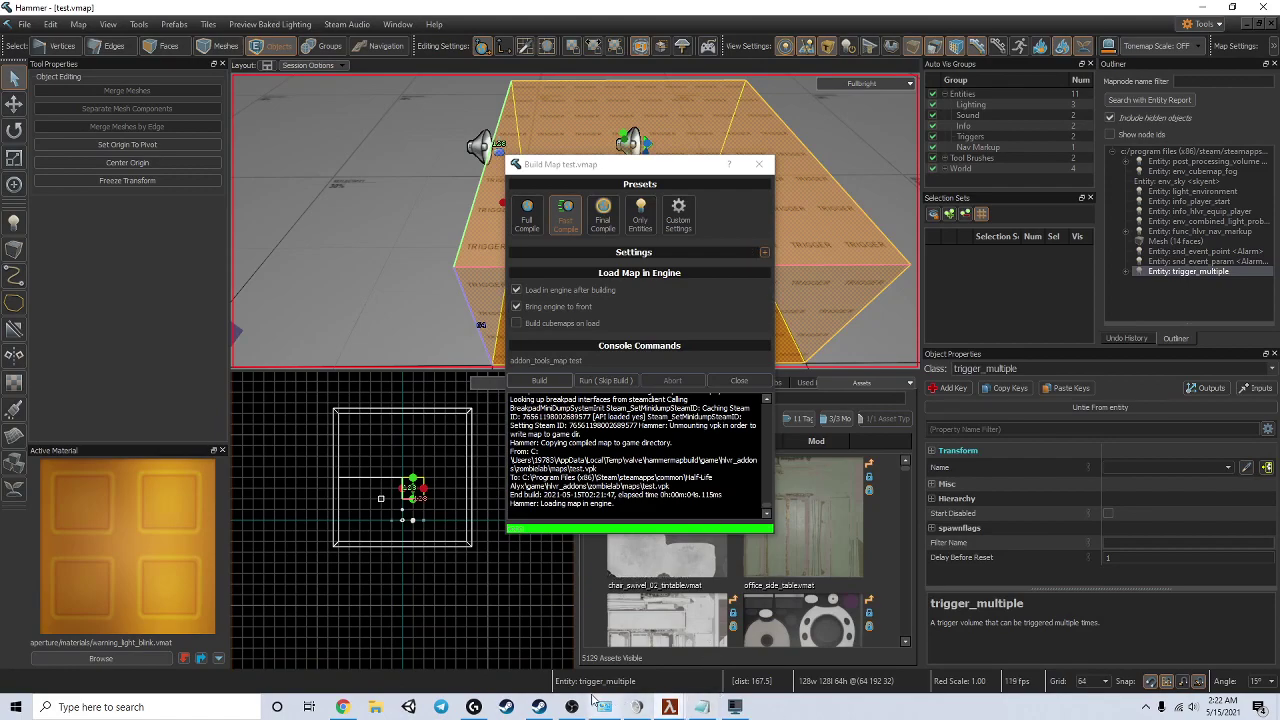